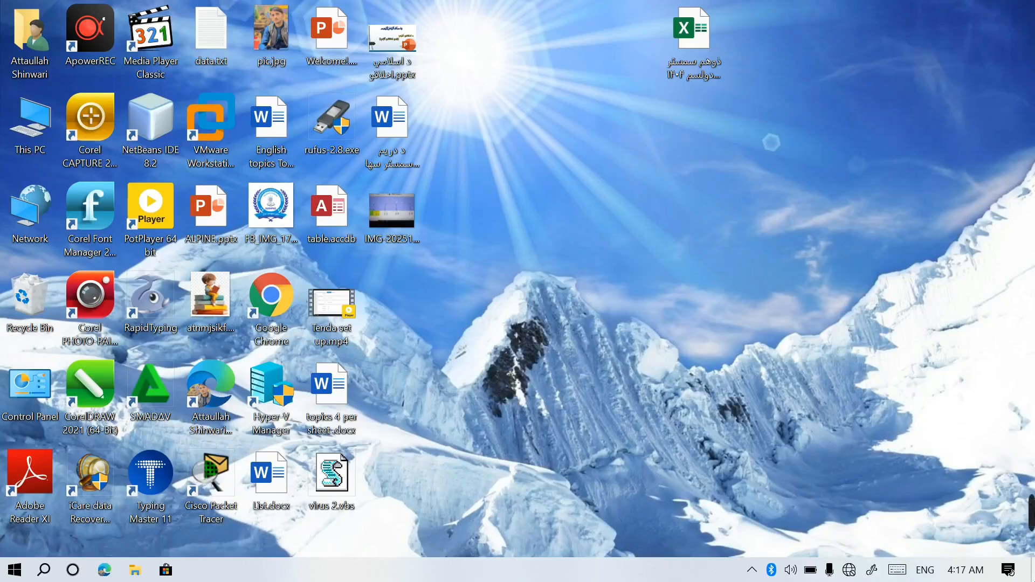
# Step: Launch Word by running winword from the Run dialog and create a blank document
pyautogui.moveTo(1026, 515)
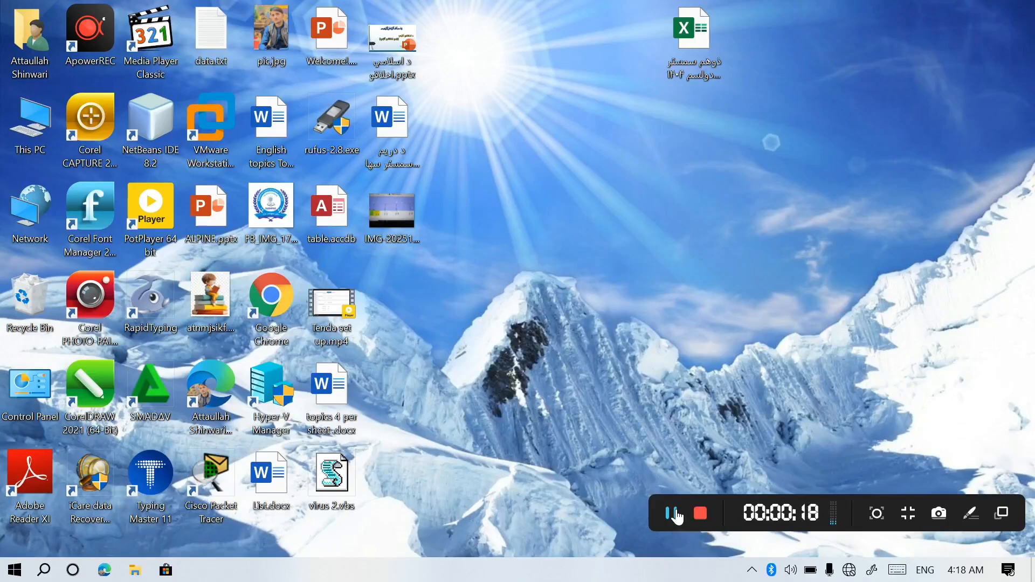
pyautogui.press('super+r')
pyautogui.write('win')
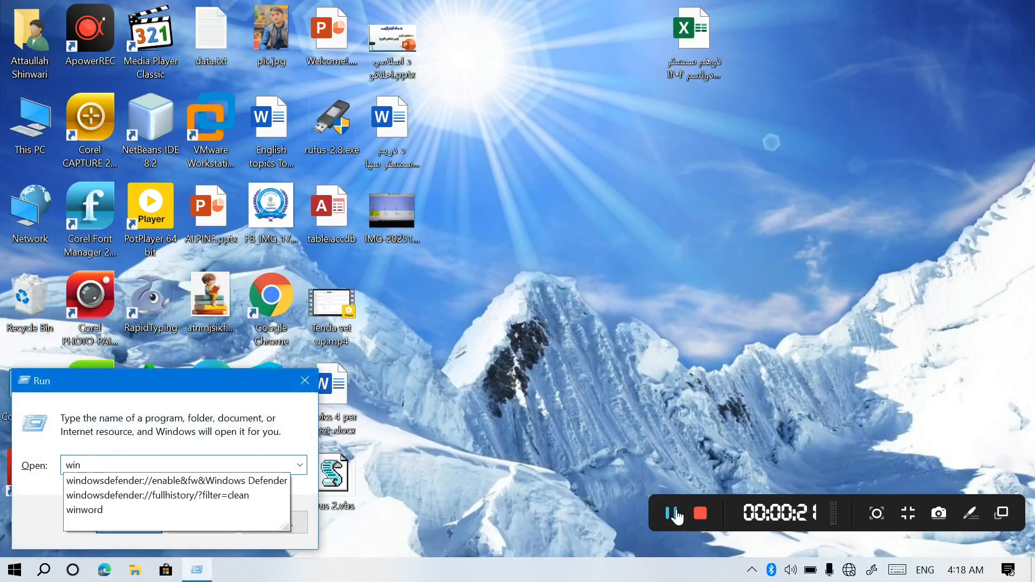
pyautogui.press('Down')
pyautogui.press('Down')
pyautogui.press('Down')
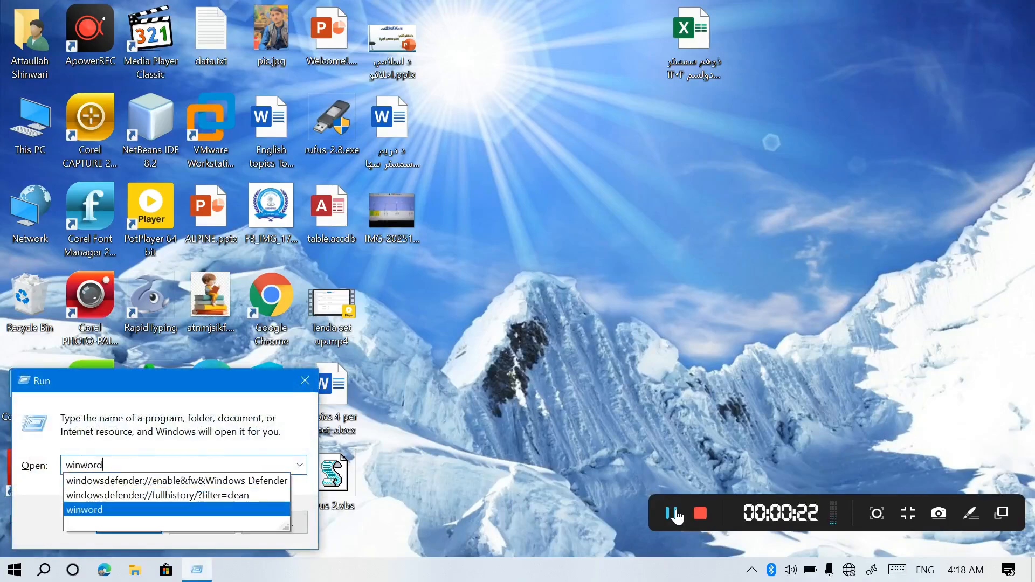
pyautogui.press('Return')
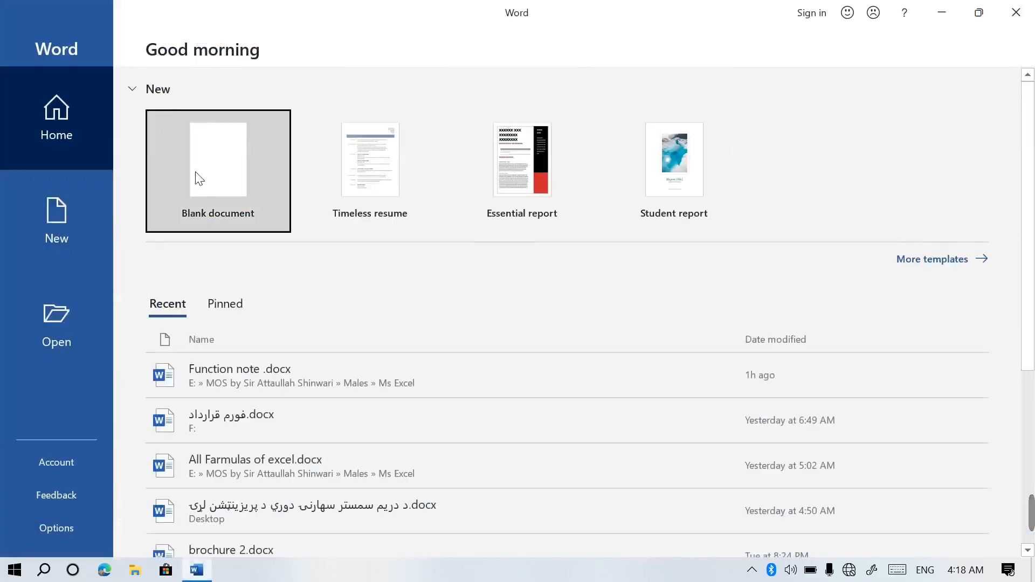
pyautogui.click(199, 178)
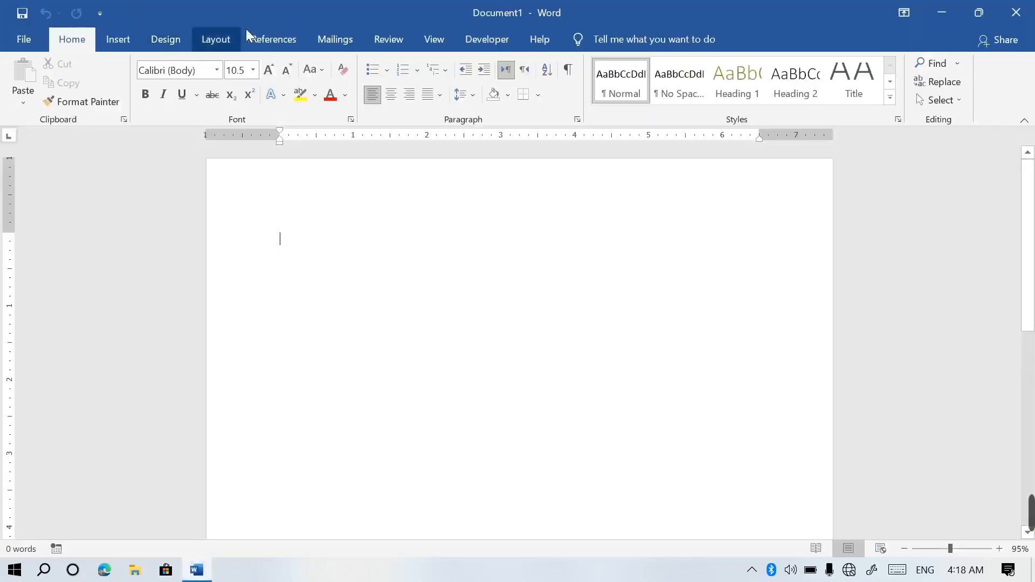
pyautogui.click(295, 49)
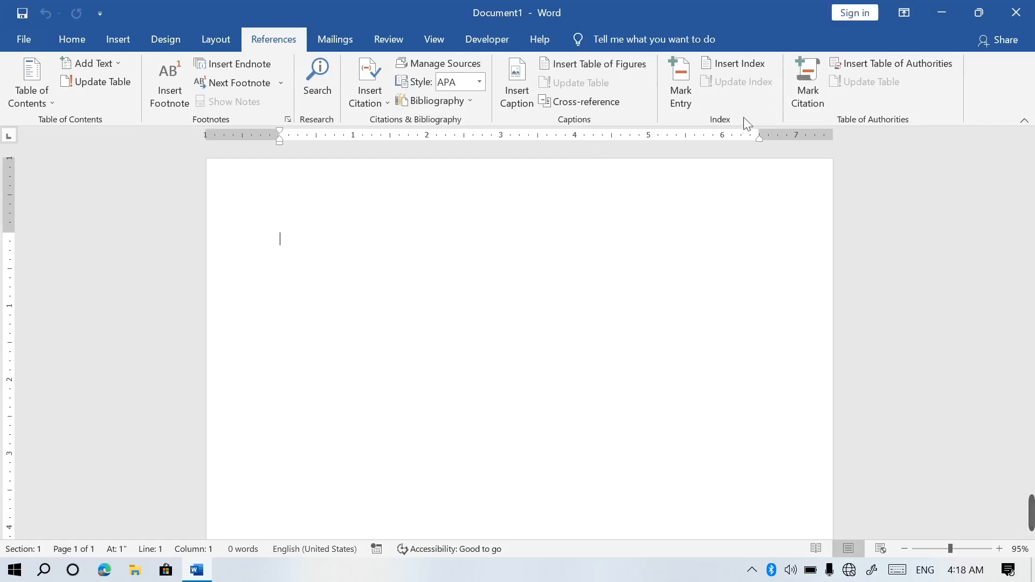
pyautogui.click(678, 78)
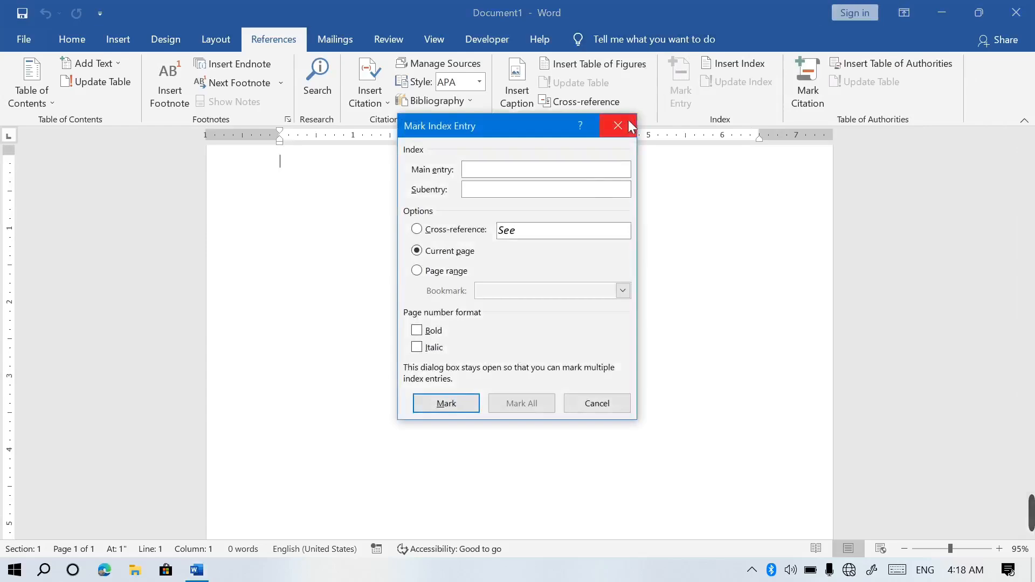
pyautogui.click(627, 120)
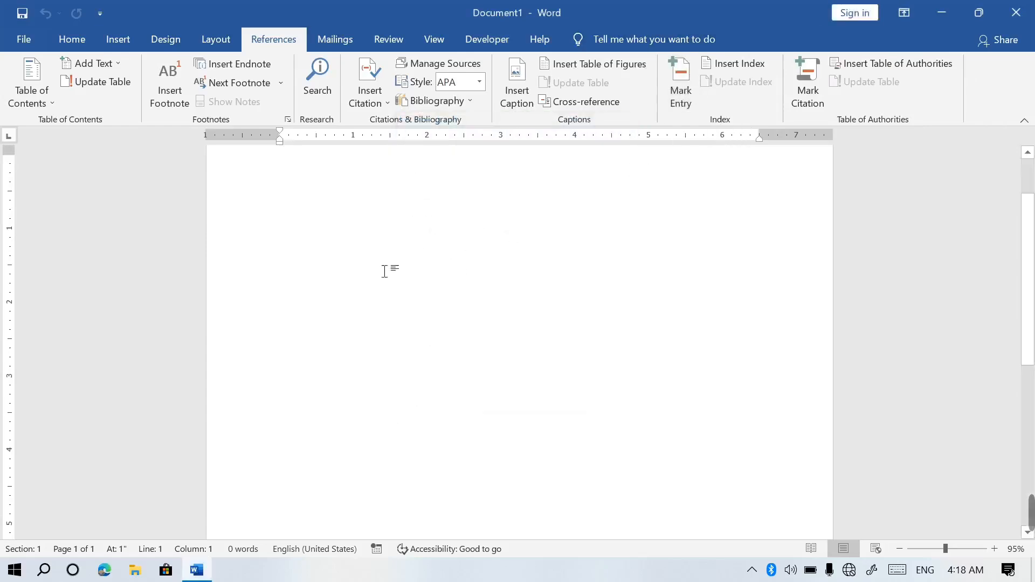
# Step: Fill the blank document with several pages of sample paragraphs using the =rand() function
pyautogui.write('=rand(1')
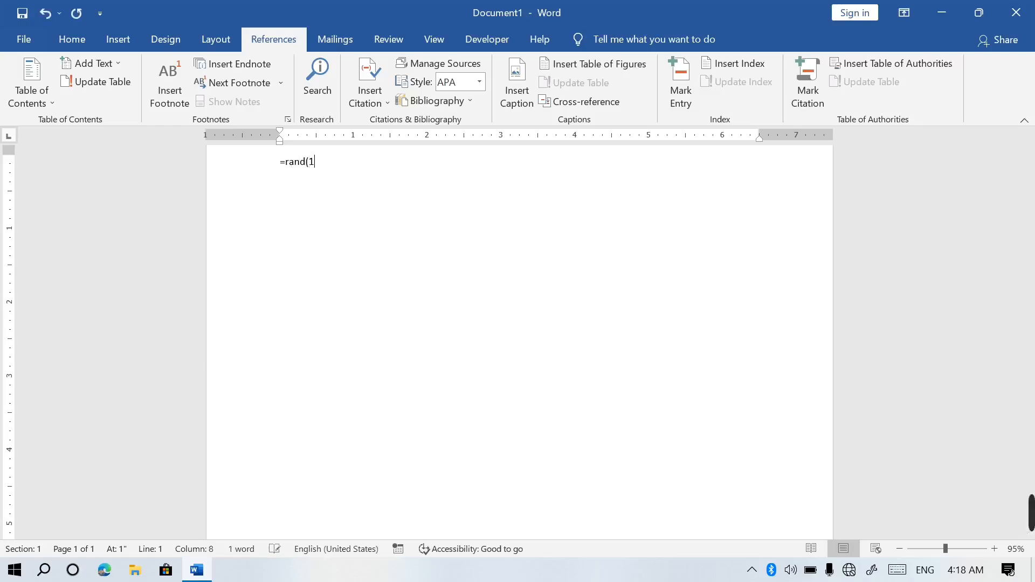
pyautogui.press('BackSpace')
pyautogui.press('BackSpace')
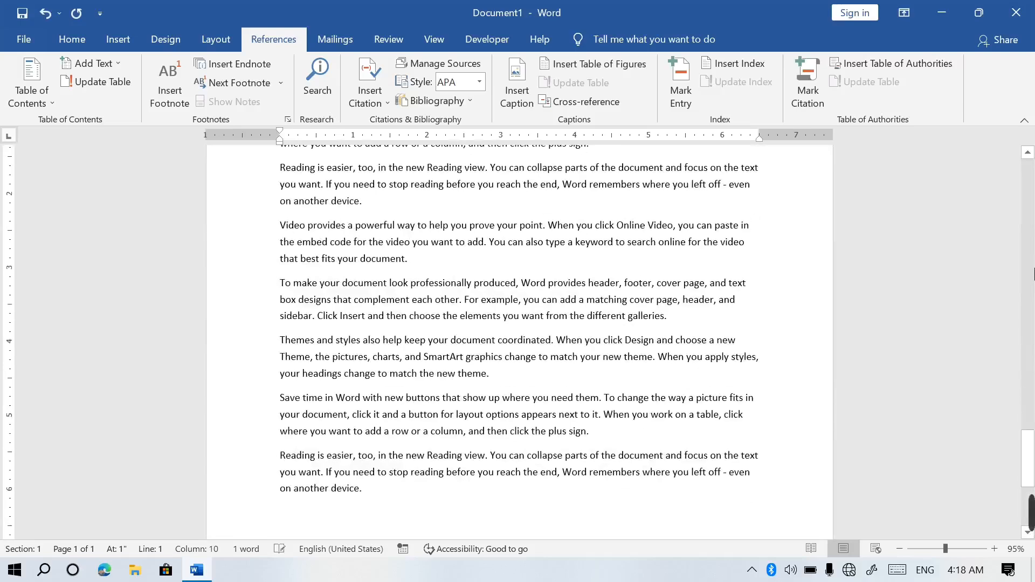
pyautogui.click(1024, 318)
pyautogui.moveTo(1030, 407); pyautogui.dragTo(1033, 175)
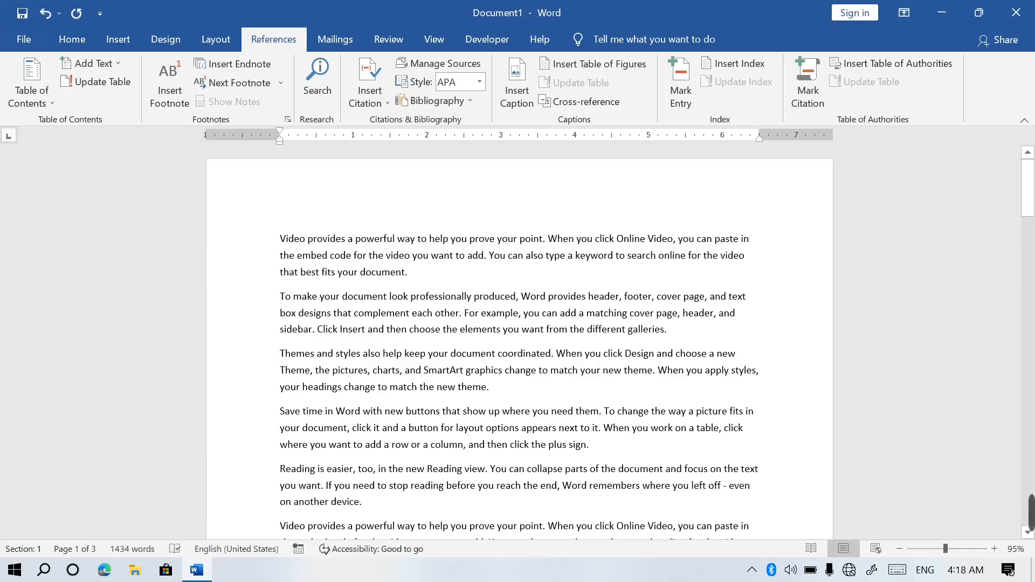
# Step: Mark "galleries." at the end of the second paragraph as an index entry with the subentry "this is good"
pyautogui.moveTo(668, 328); pyautogui.dragTo(587, 329)
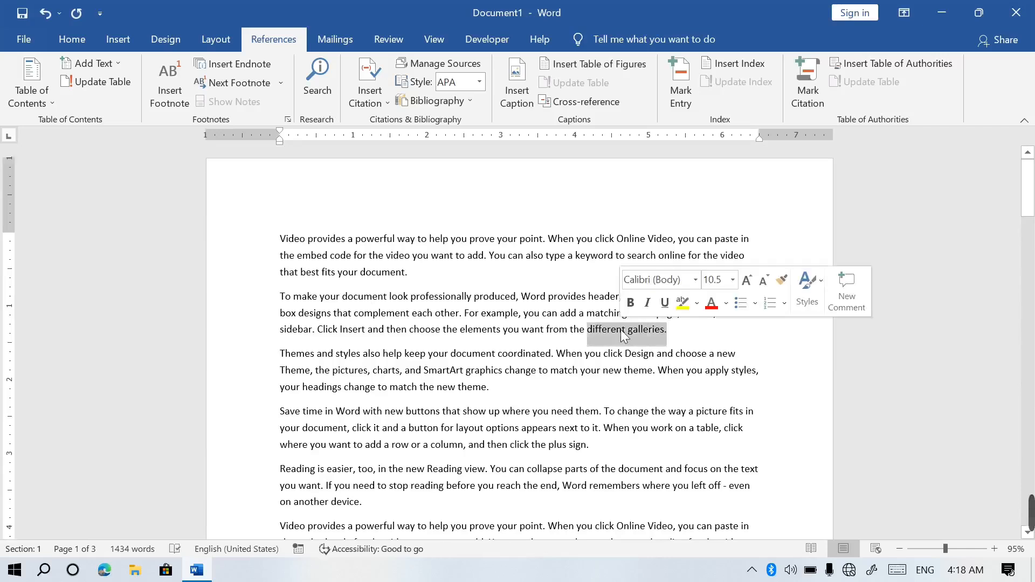
pyautogui.click(654, 329)
pyautogui.moveTo(668, 329); pyautogui.dragTo(628, 328)
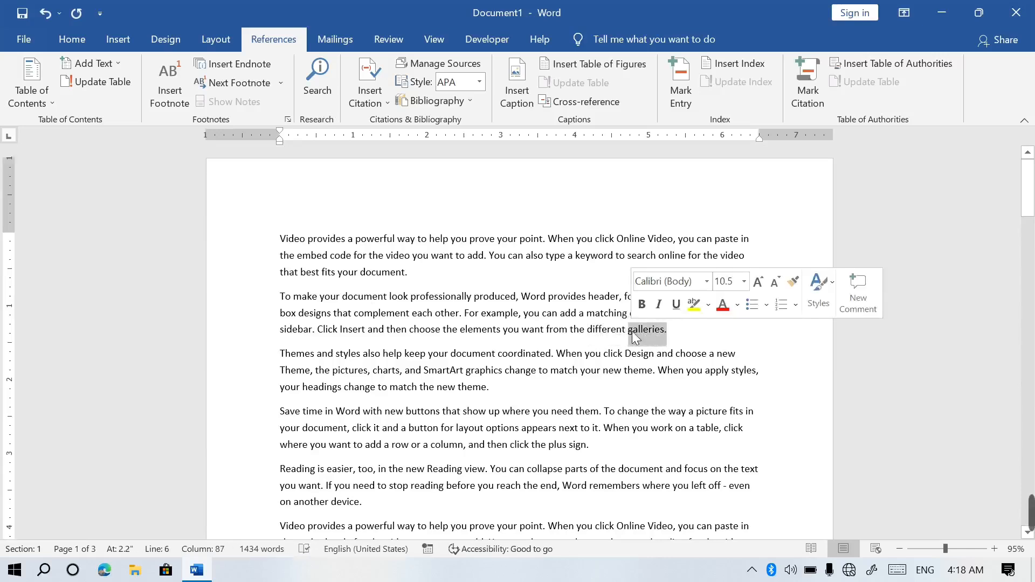
pyautogui.click(676, 87)
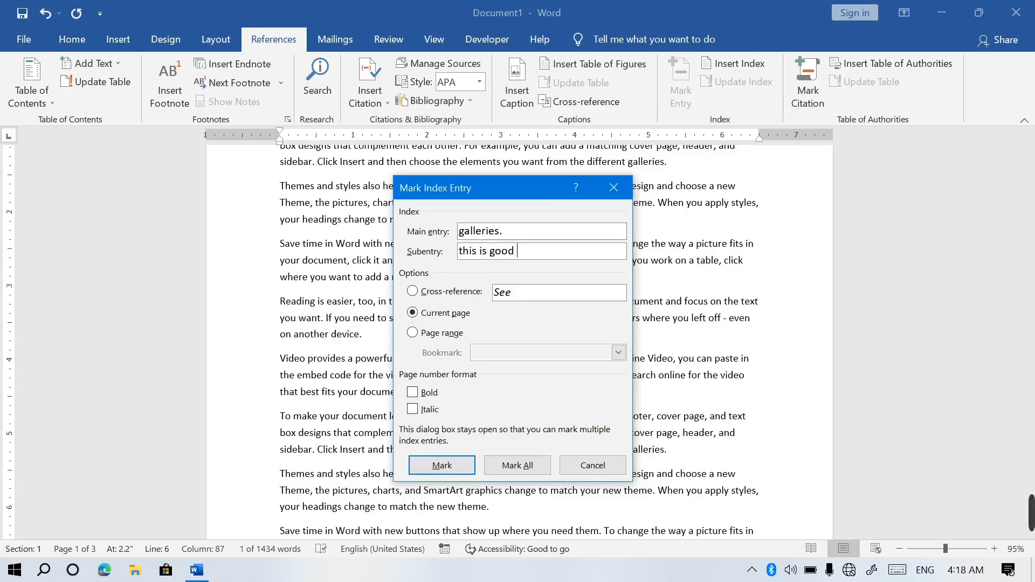
pyautogui.click(452, 467)
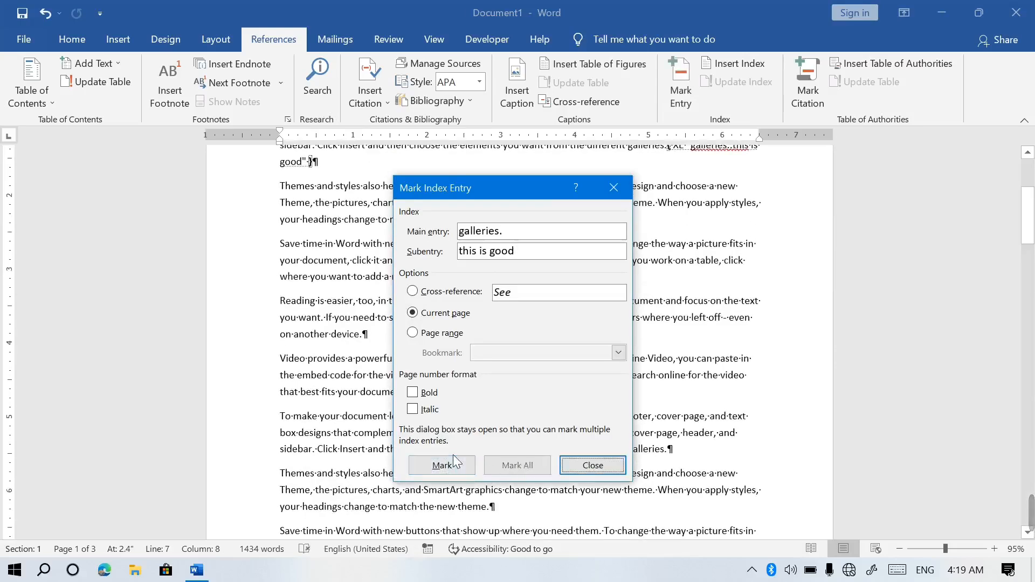
pyautogui.click(614, 188)
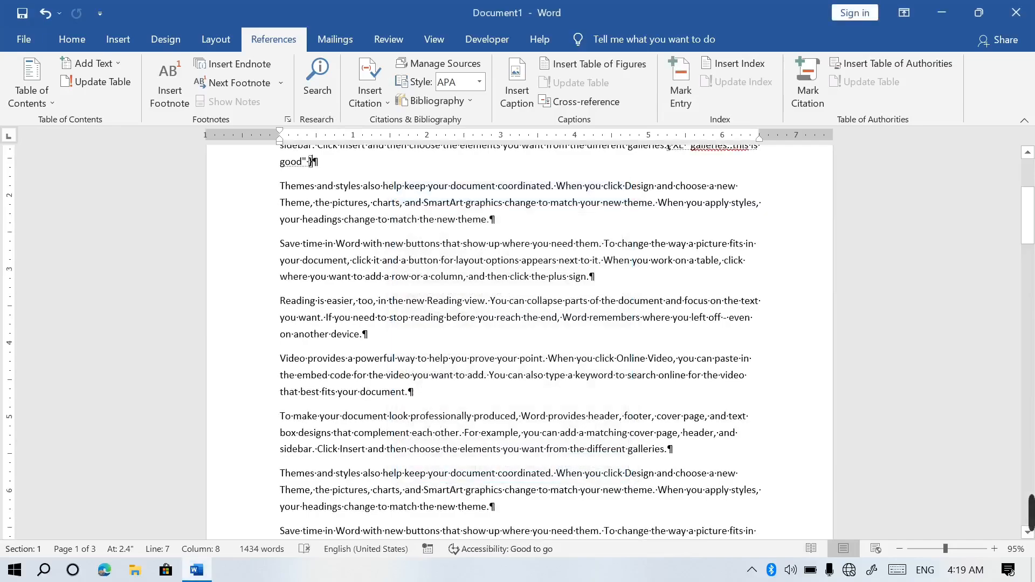
# Step: Mark "device." near the end of page 1 as an index entry with the subentry "kjkjkj"
pyautogui.moveTo(1033, 223); pyautogui.dragTo(1030, 256)
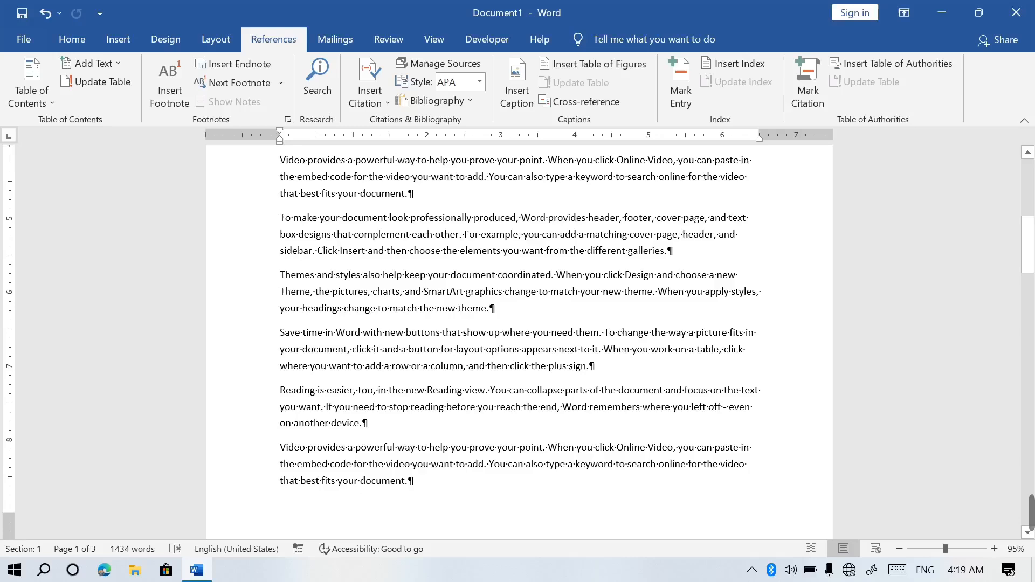
pyautogui.moveTo(362, 424); pyautogui.dragTo(330, 424)
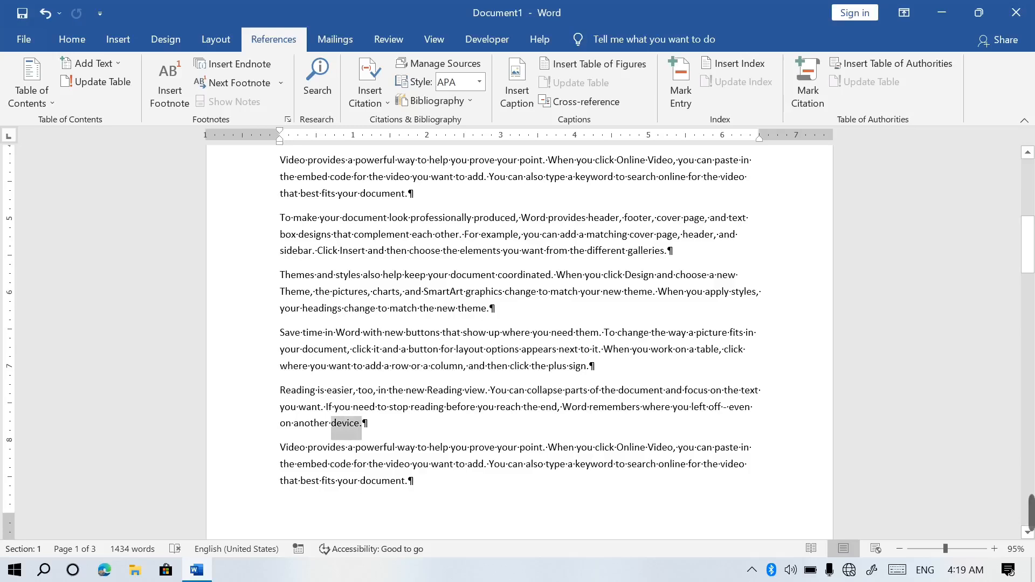
pyautogui.click(684, 76)
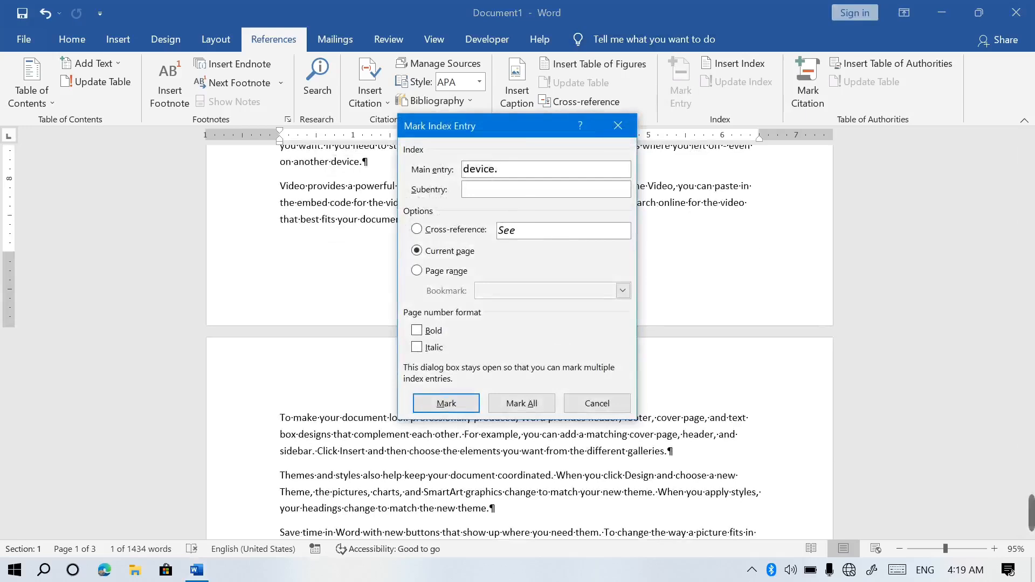
pyautogui.write('kjkjkj')
pyautogui.click(448, 408)
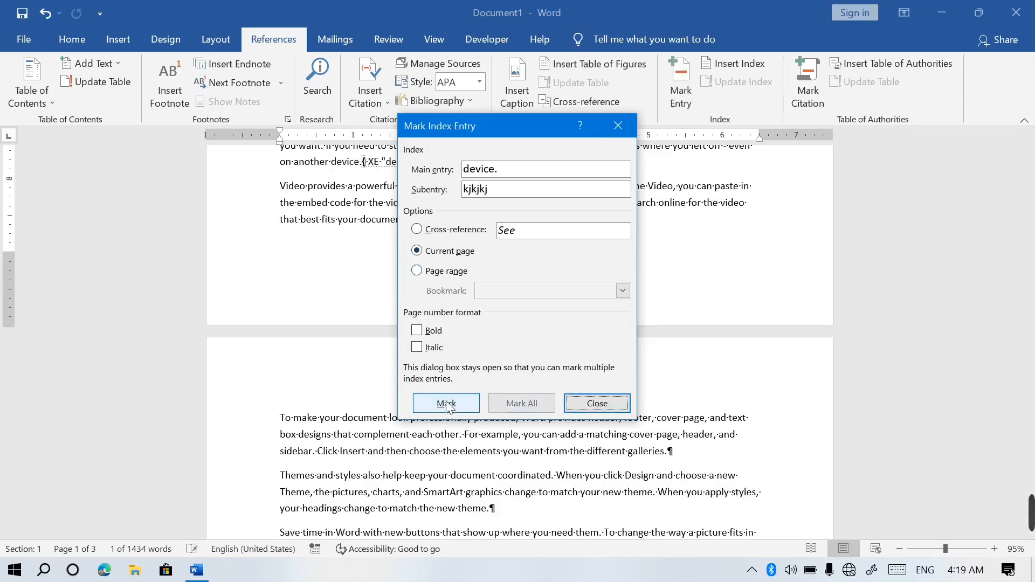
pyautogui.click(594, 404)
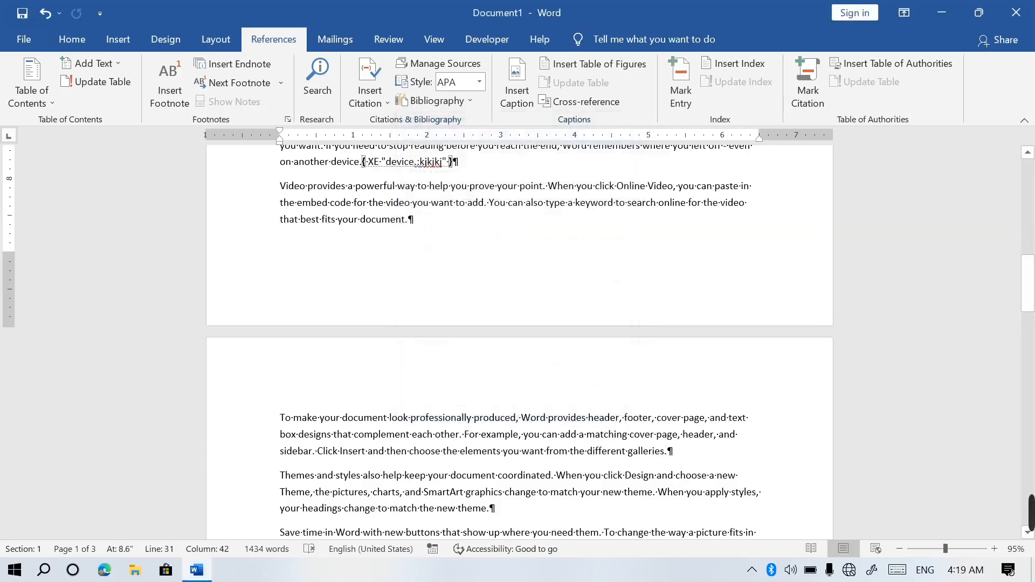
# Step: Mark "theme" at the end of the second paragraph on page 2 as an index entry with the subentry "hjhjj"
pyautogui.moveTo(664, 451); pyautogui.dragTo(628, 451)
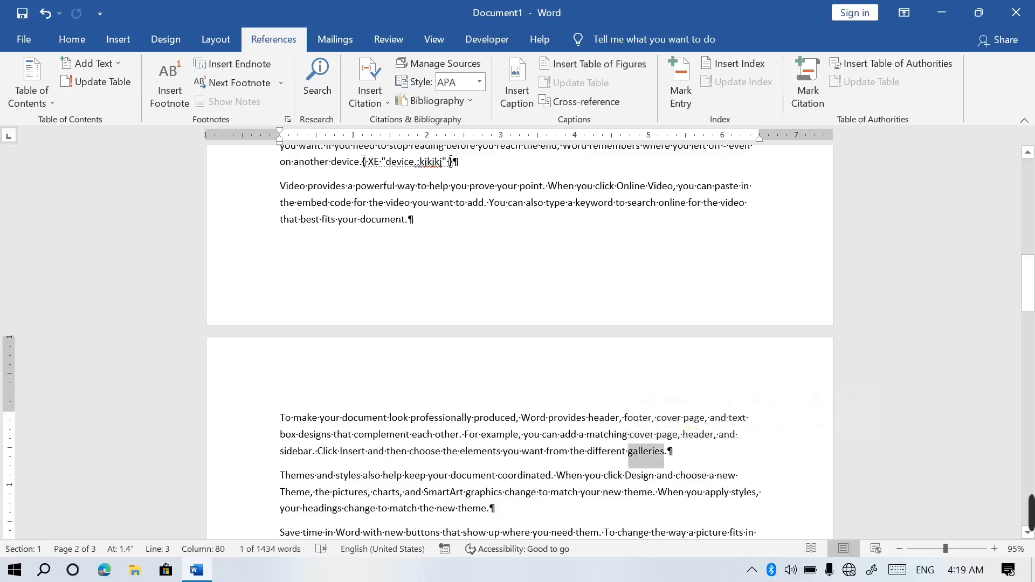
pyautogui.moveTo(487, 508); pyautogui.dragTo(457, 508)
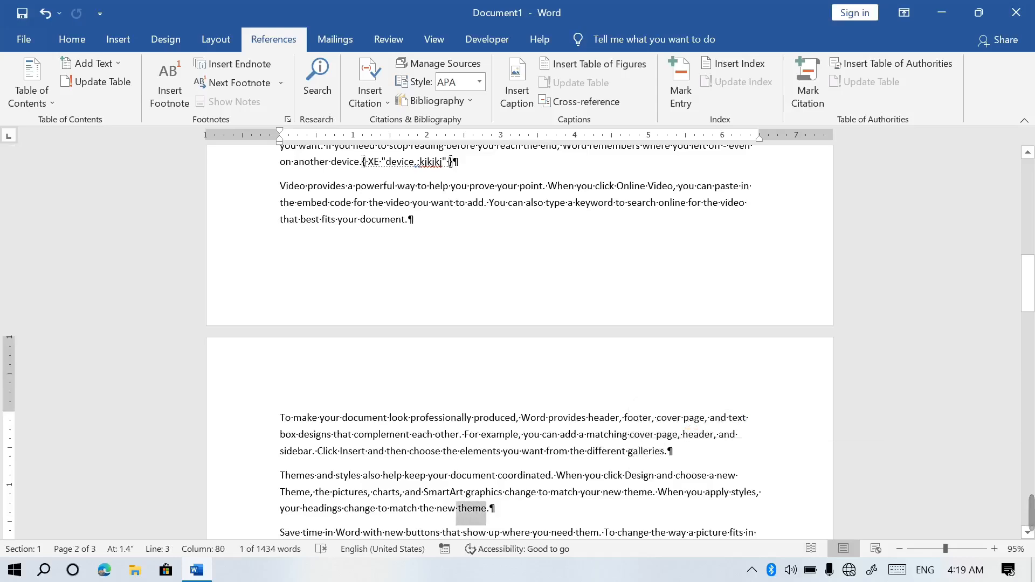
pyautogui.click(680, 82)
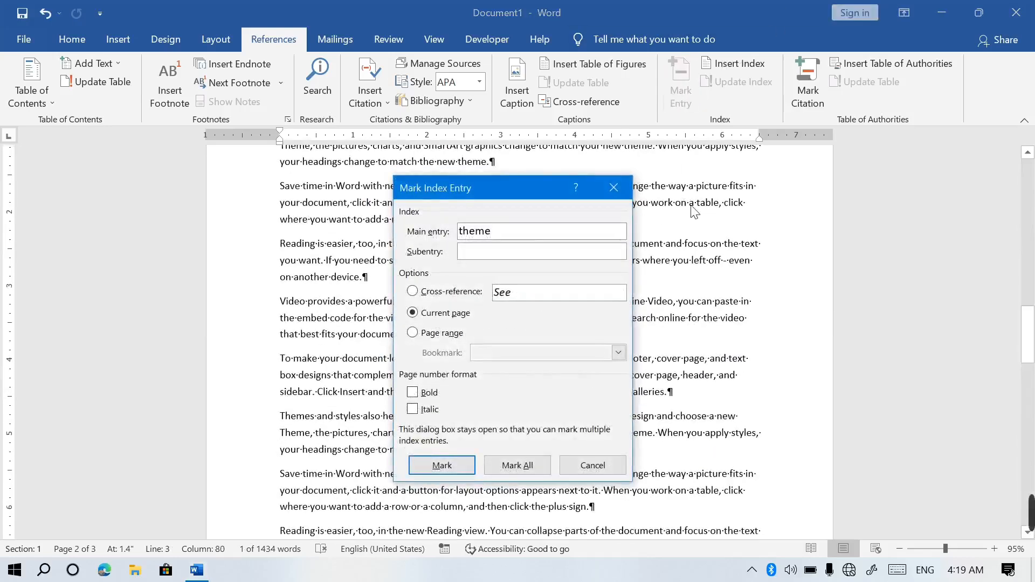
pyautogui.click(463, 232)
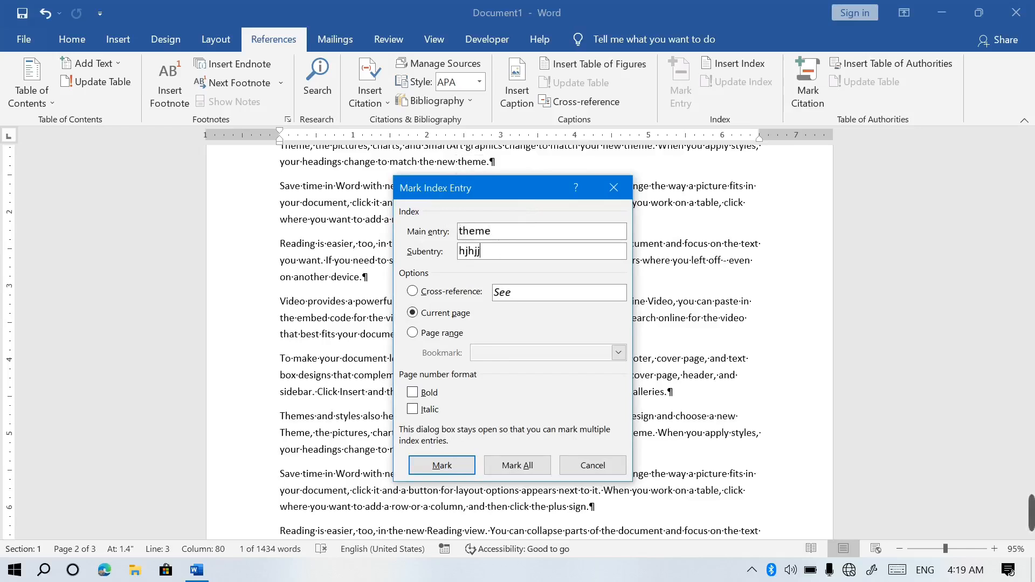
pyautogui.click(442, 465)
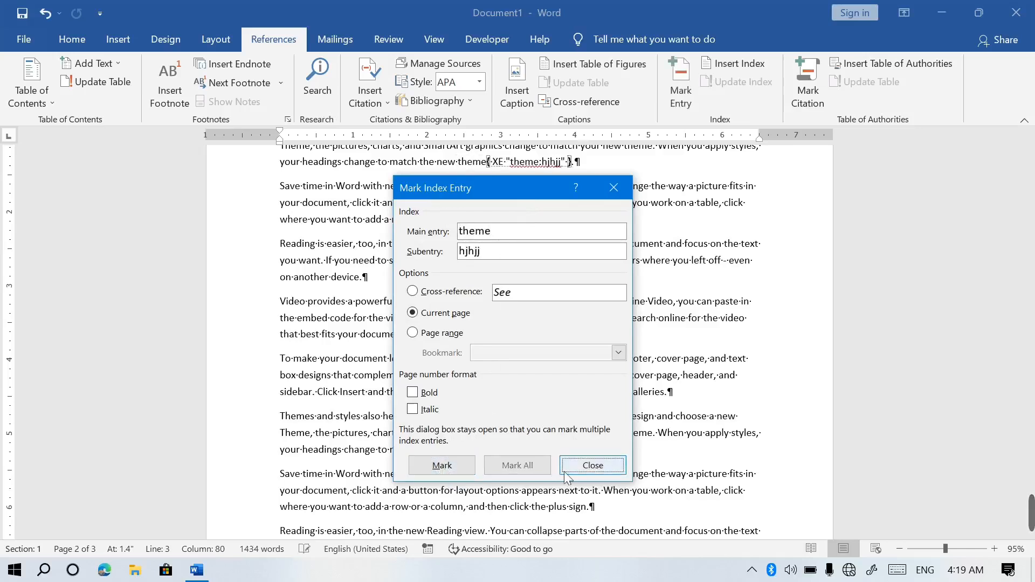
pyautogui.click(593, 465)
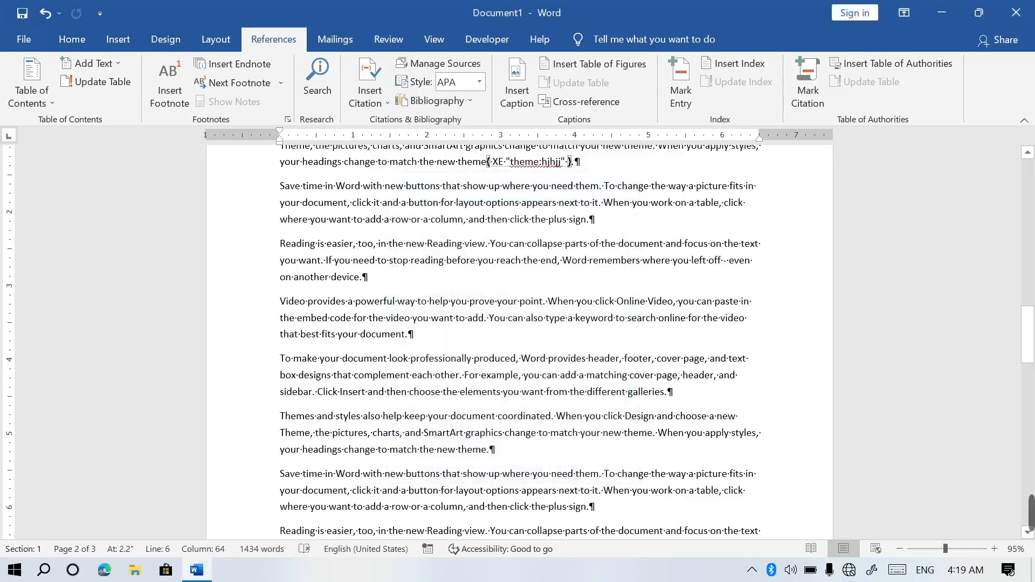
# Step: Hide the paragraph marks and other formatting symbols in the document
pyautogui.click(409, 334)
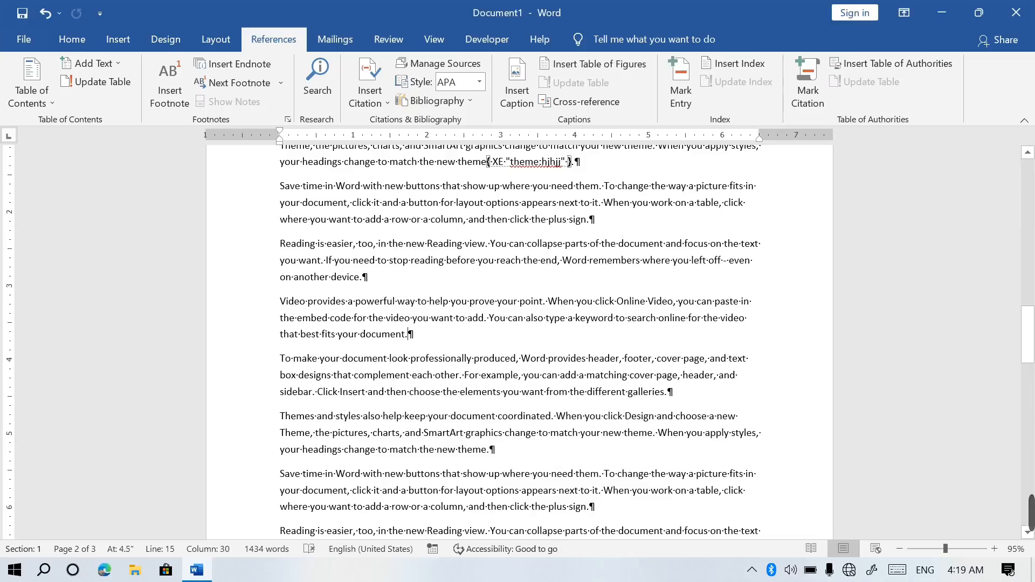
pyautogui.click(73, 47)
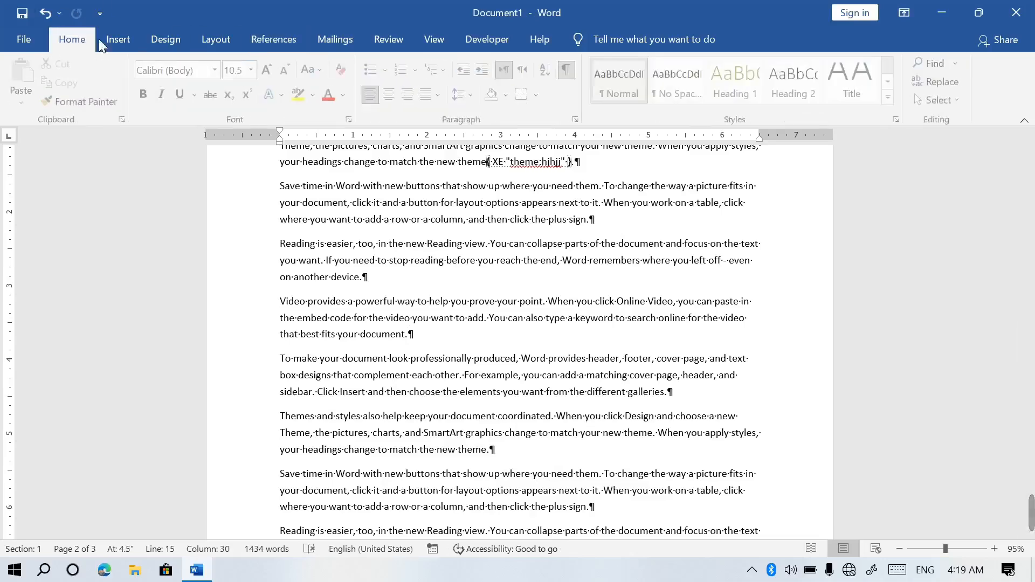
pyautogui.click(566, 70)
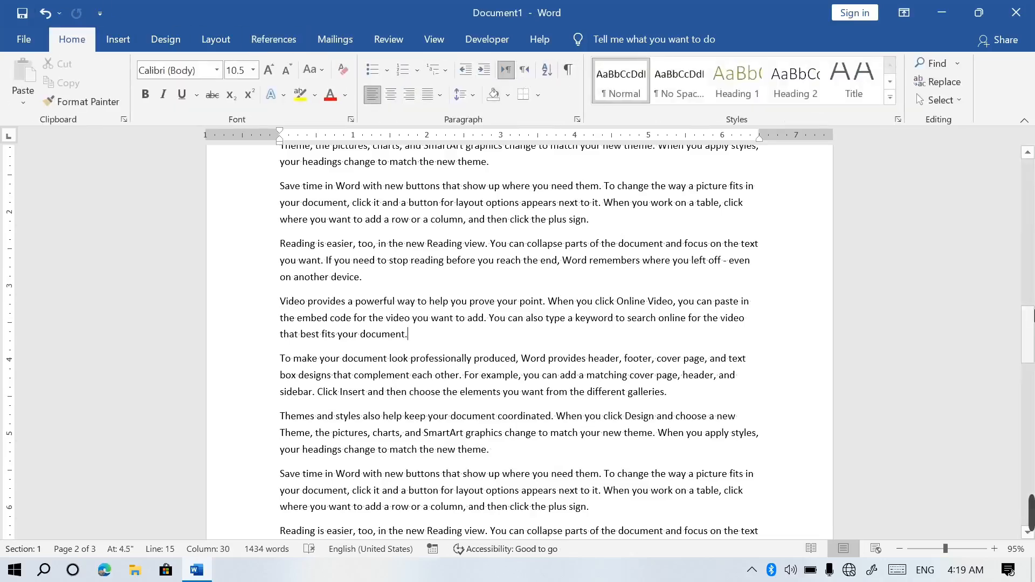
pyautogui.moveTo(1032, 322); pyautogui.dragTo(1004, 119)
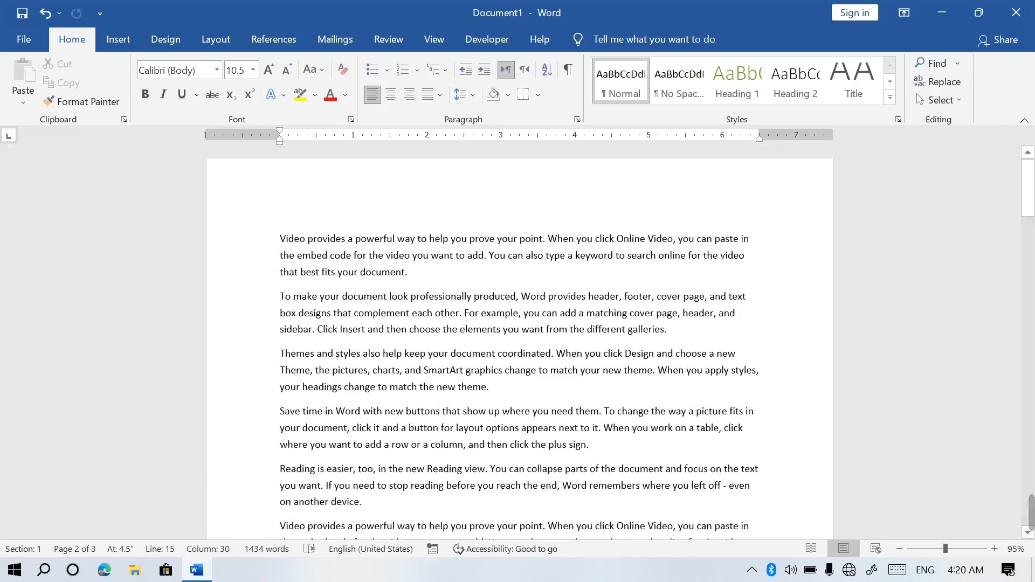
pyautogui.click(274, 39)
pyautogui.click(738, 64)
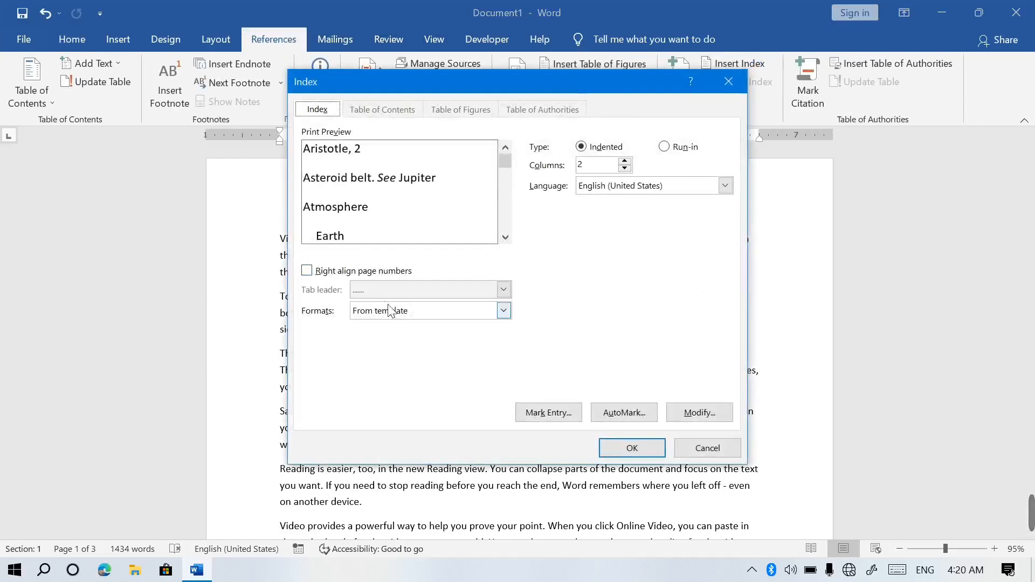
pyautogui.click(403, 314)
pyautogui.click(403, 314)
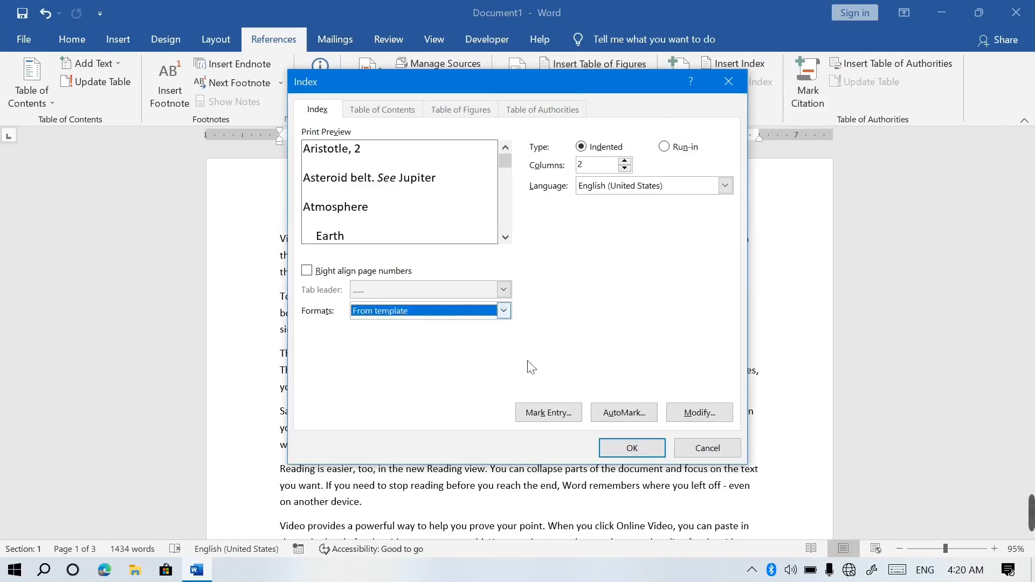
pyautogui.click(548, 412)
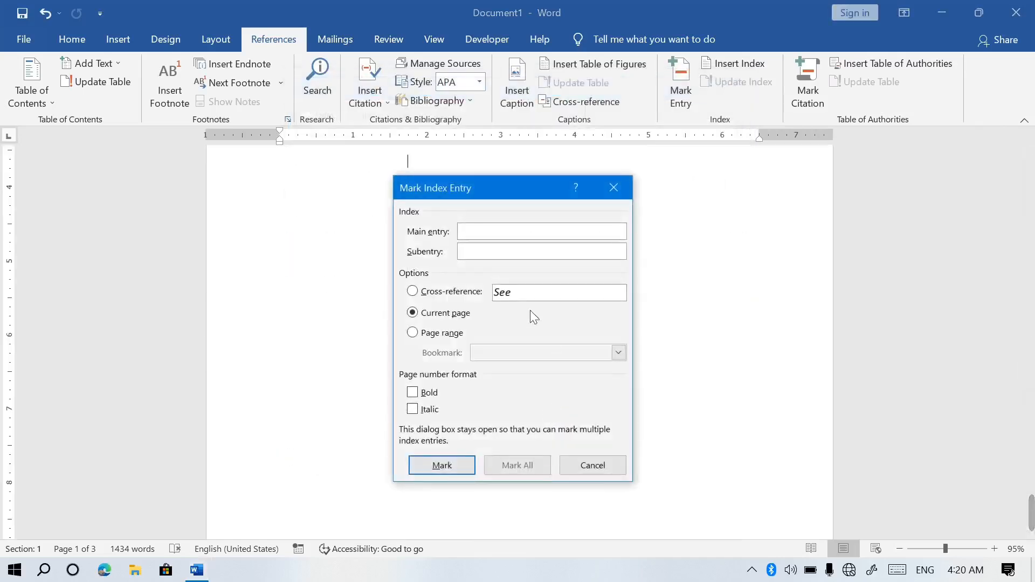
pyautogui.click(624, 184)
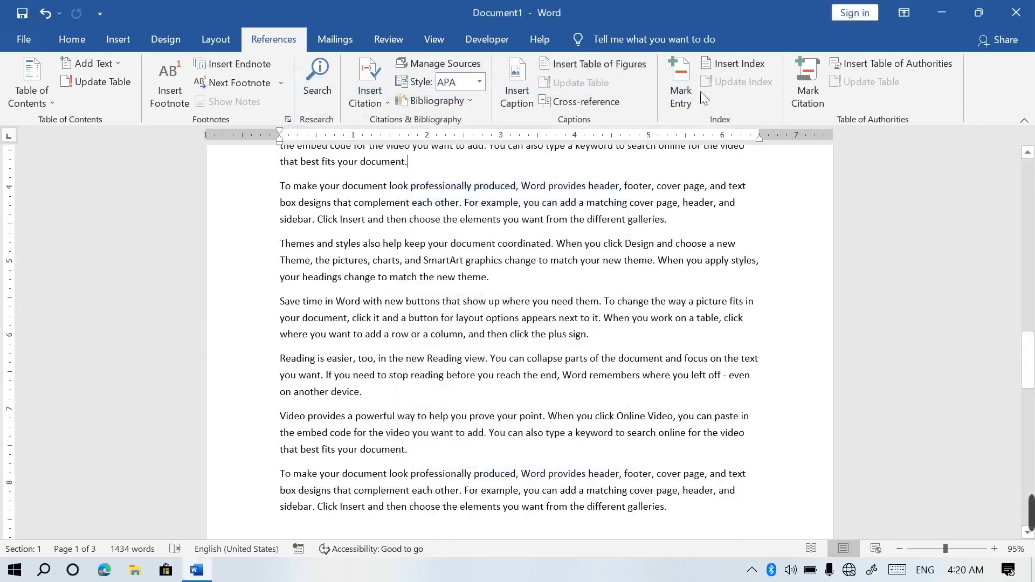
# Step: Insert an indented two-column index after the paragraph ending "that best fits your document.", using the template format
pyautogui.click(722, 65)
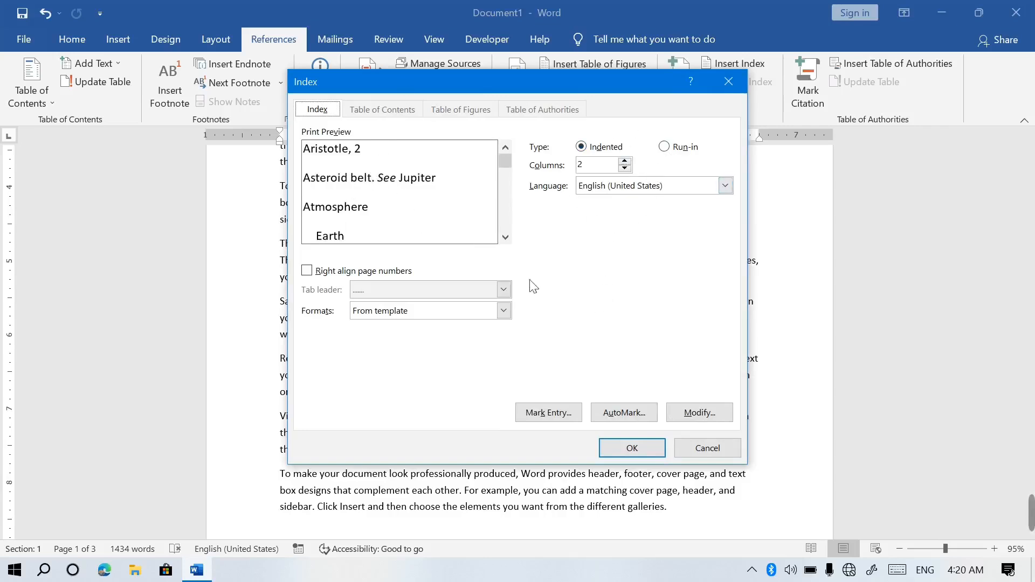
pyautogui.click(626, 447)
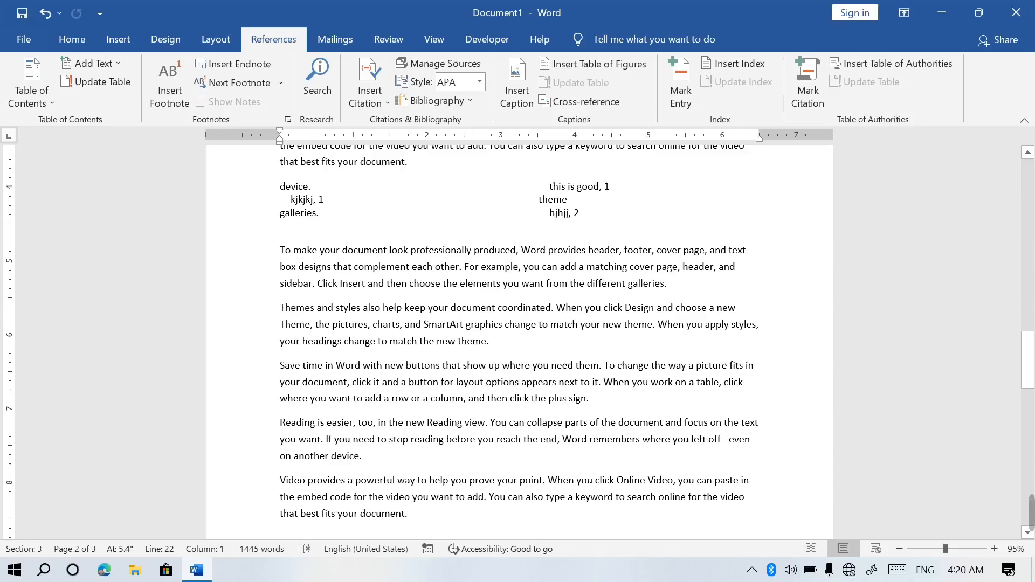
# Step: Replace the entire document content with four paragraphs of sample text generated by =rand(4)
pyautogui.hotkey('ctrl', 'a')
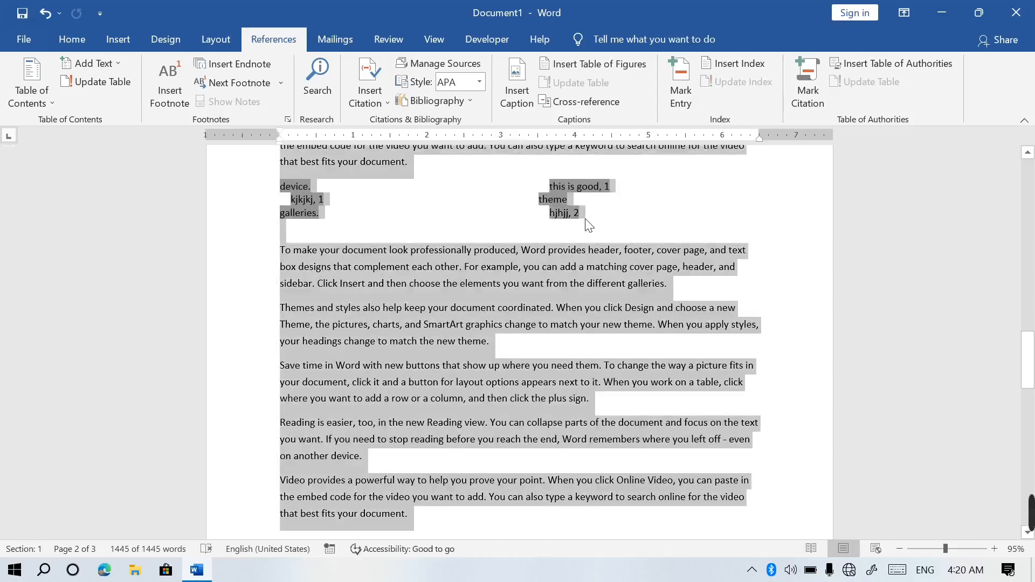
pyautogui.press('Delete')
pyautogui.write('=rand(4')
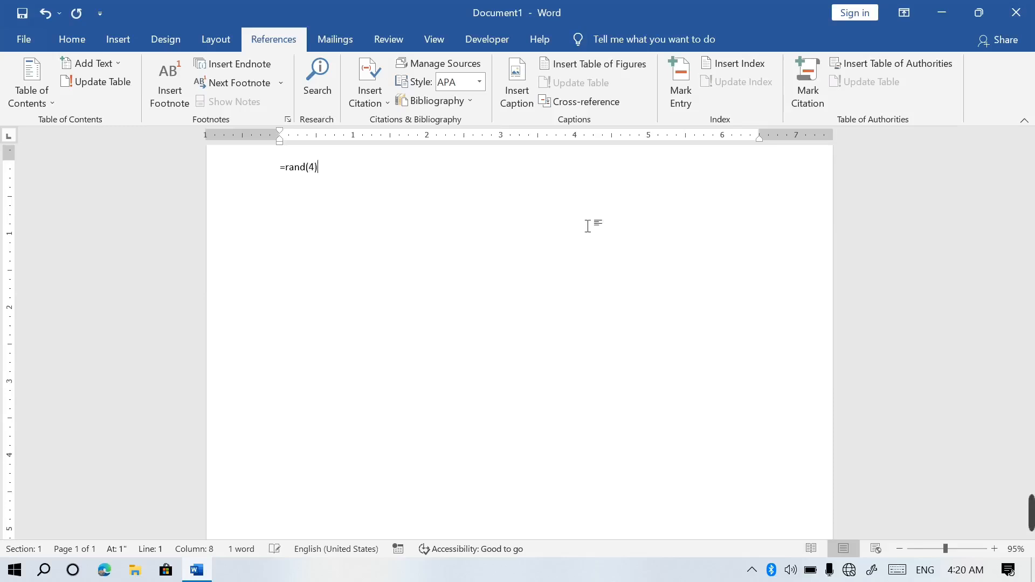
pyautogui.press('Return')
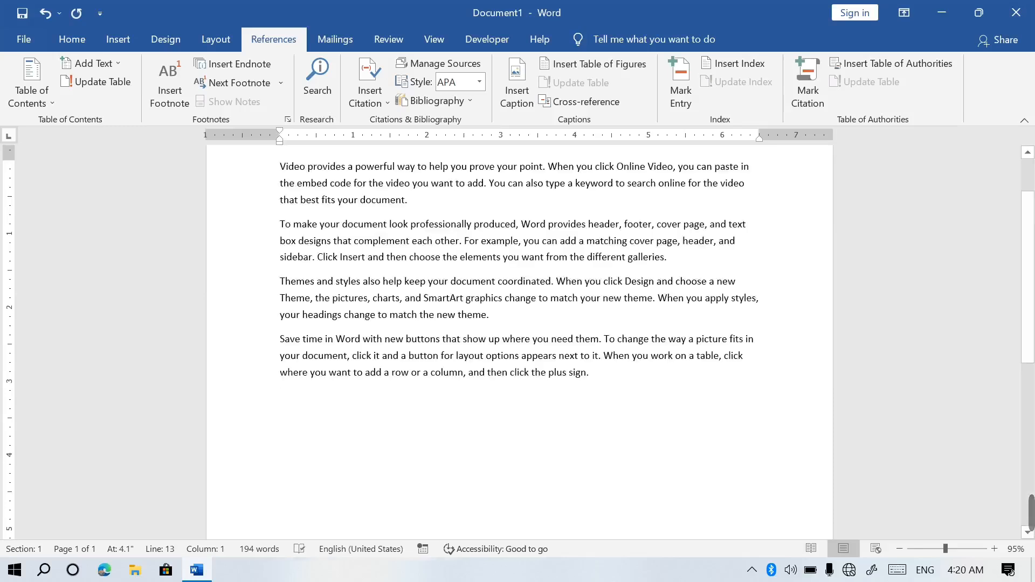
# Step: Mark "plus sign." at the end of the last paragraph as an index entry with the subentry "this isadh;sajdf;askldfh"
pyautogui.moveTo(548, 372); pyautogui.dragTo(588, 372)
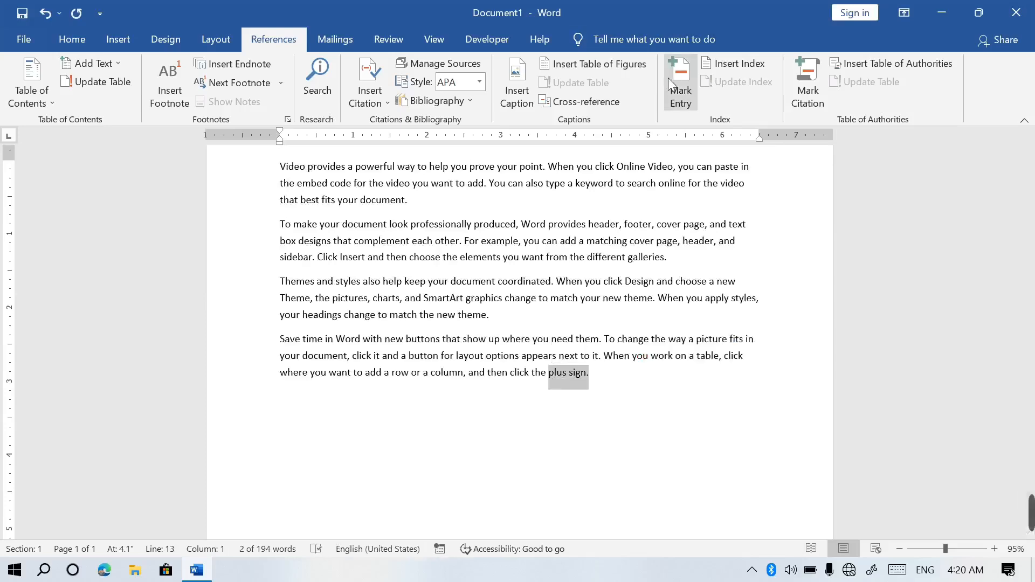
pyautogui.click(668, 78)
pyautogui.moveTo(506, 232); pyautogui.dragTo(458, 232)
pyautogui.click(496, 252)
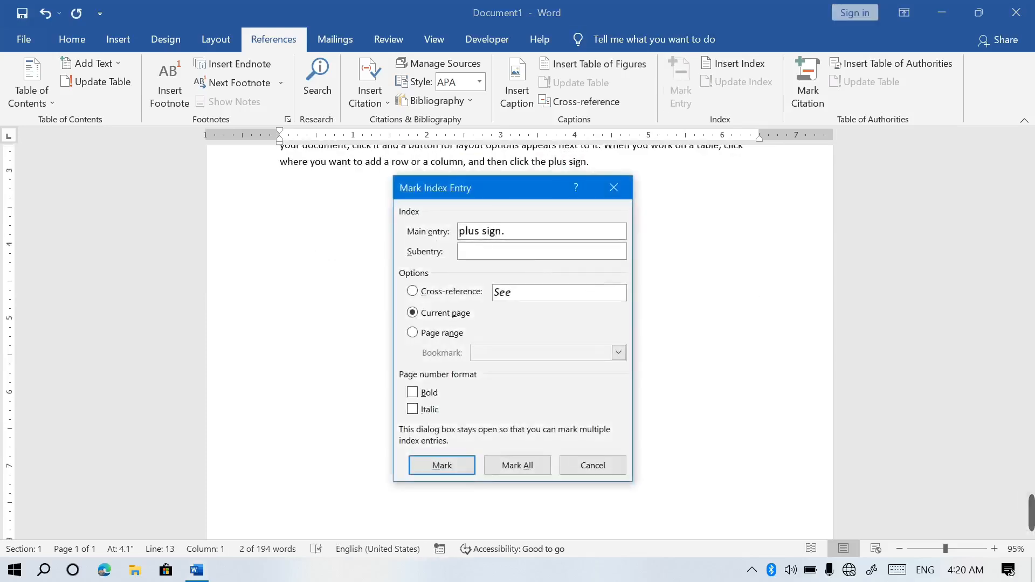
pyautogui.write('this isadh;sajdf;askldfh')
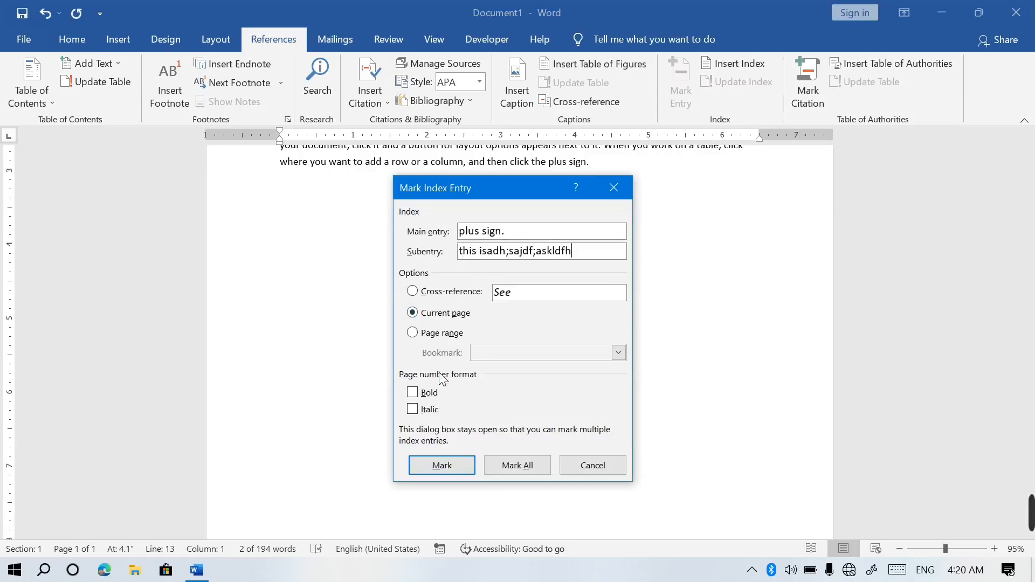
pyautogui.click(430, 471)
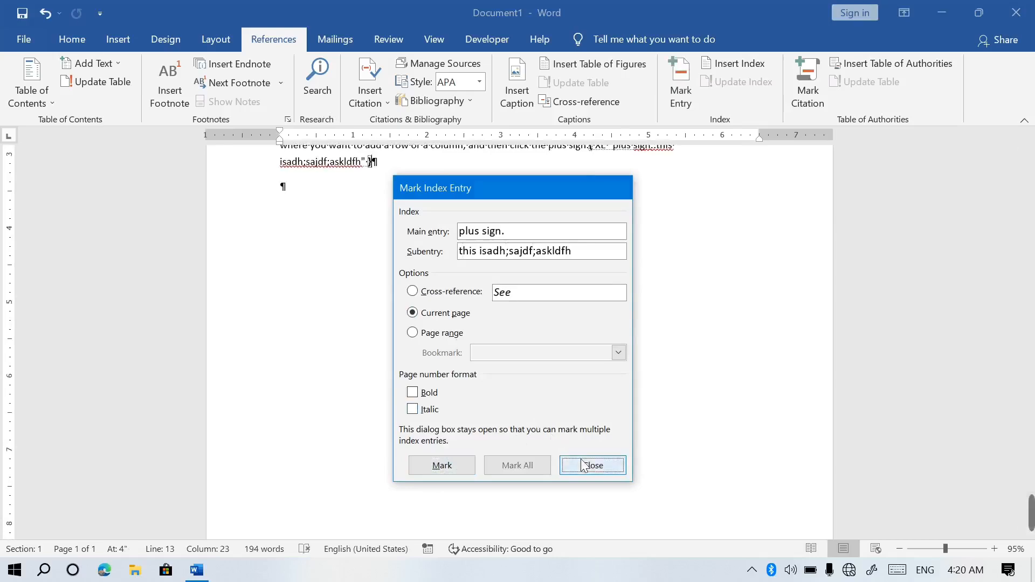
pyautogui.click(566, 463)
# Step: Mark "theme." at the end of the third paragraph as an index entry with the subentry "hfadlkjgdasflkjdslfkj"
pyautogui.scroll(3, 1032, 288)
pyautogui.scroll(1, 1032, 288)
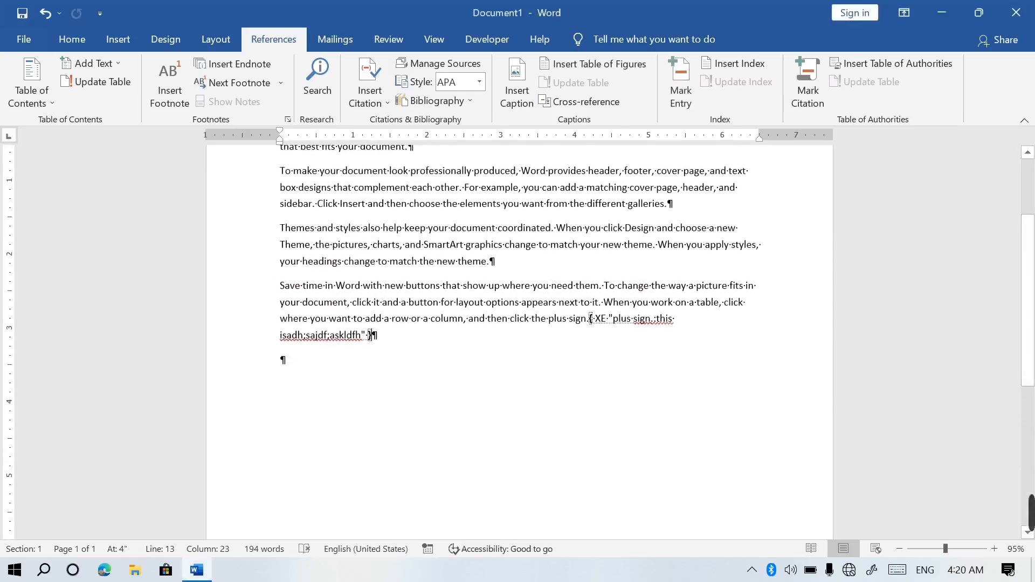
pyautogui.moveTo(488, 260); pyautogui.dragTo(458, 260)
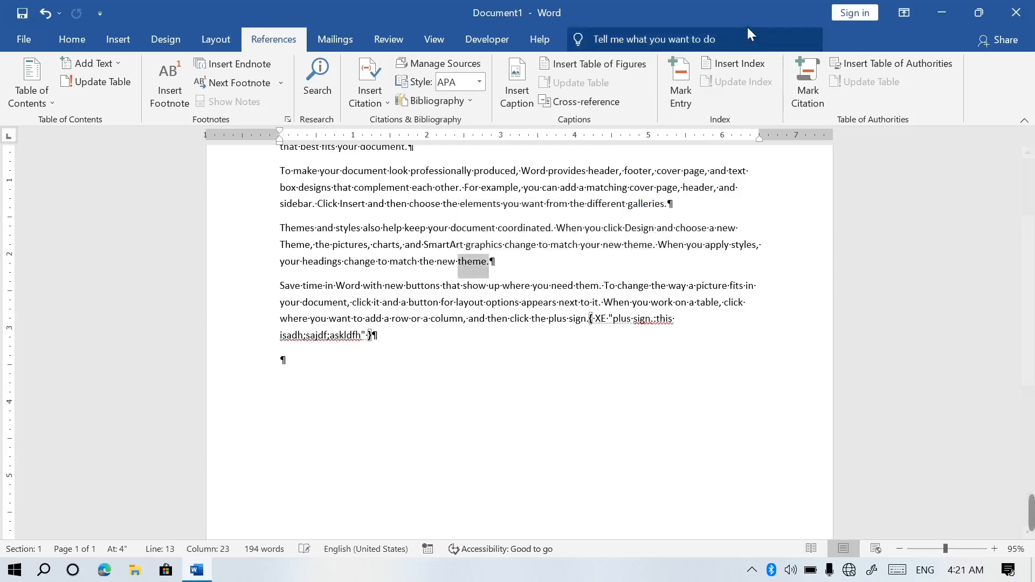
pyautogui.click(680, 81)
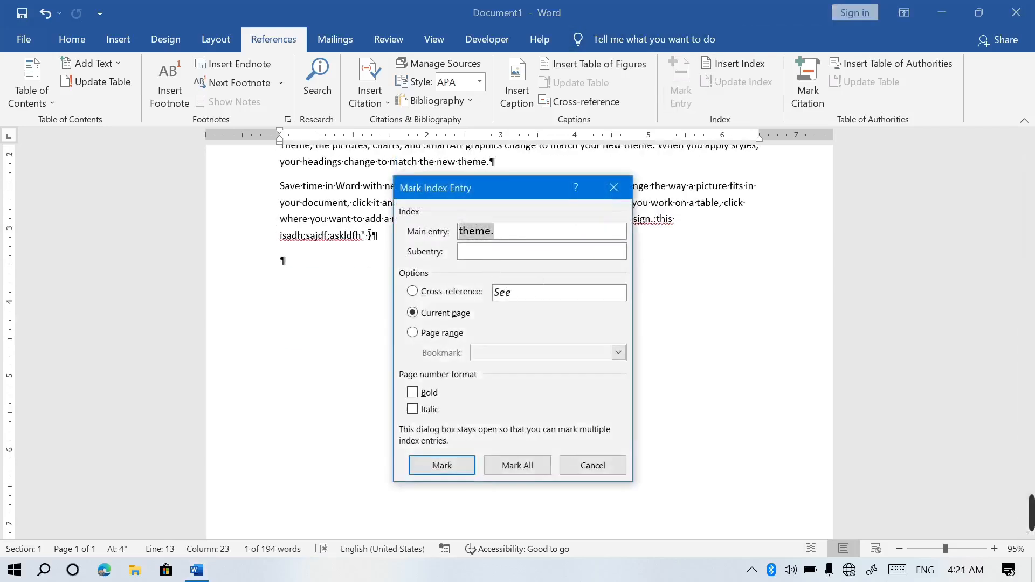
pyautogui.press('Tab')
pyautogui.write('hfadlkjgdasflkjdslfkj')
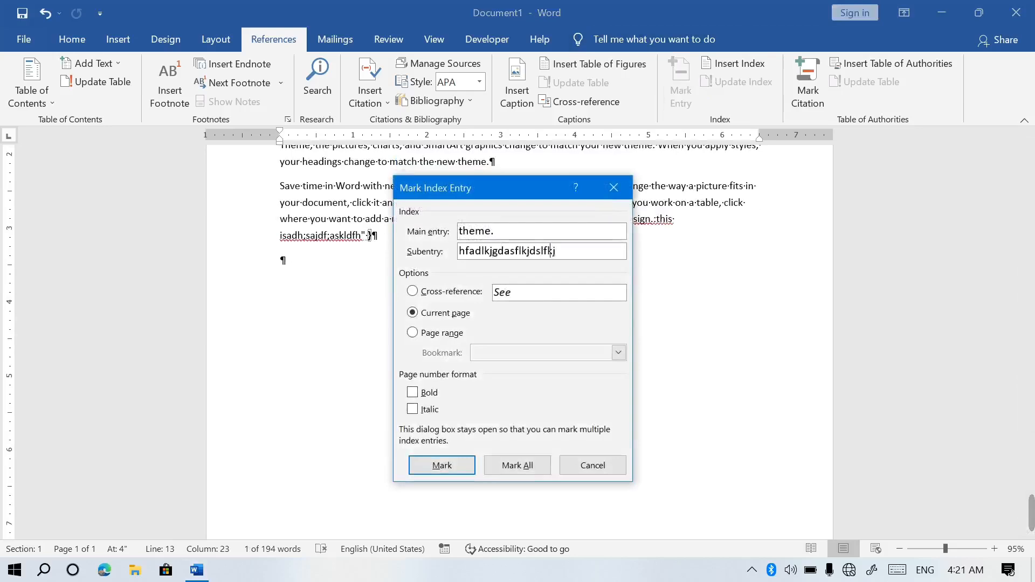
pyautogui.click(441, 464)
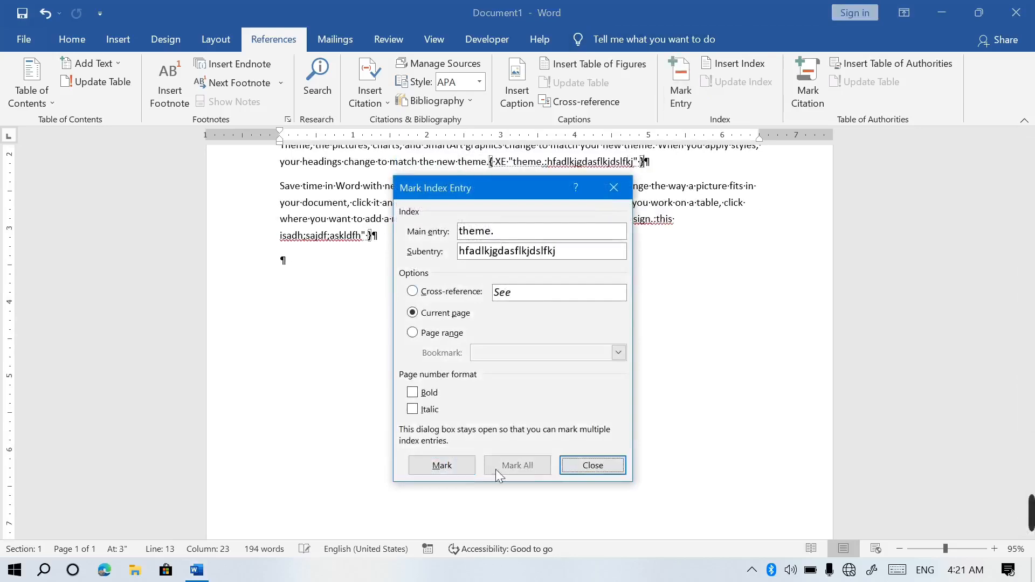
pyautogui.click(623, 473)
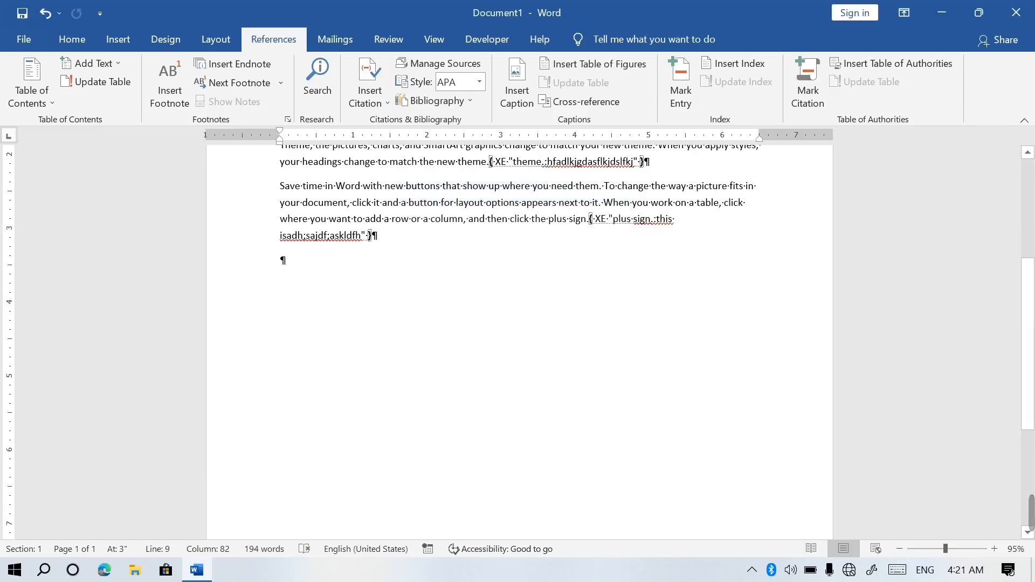
# Step: Mark "galleries." at the end of the second paragraph as an index entry with the subentry "kjathlkasj;fskj"
pyautogui.scroll(2, 643, 225)
pyautogui.moveTo(629, 169); pyautogui.dragTo(668, 168)
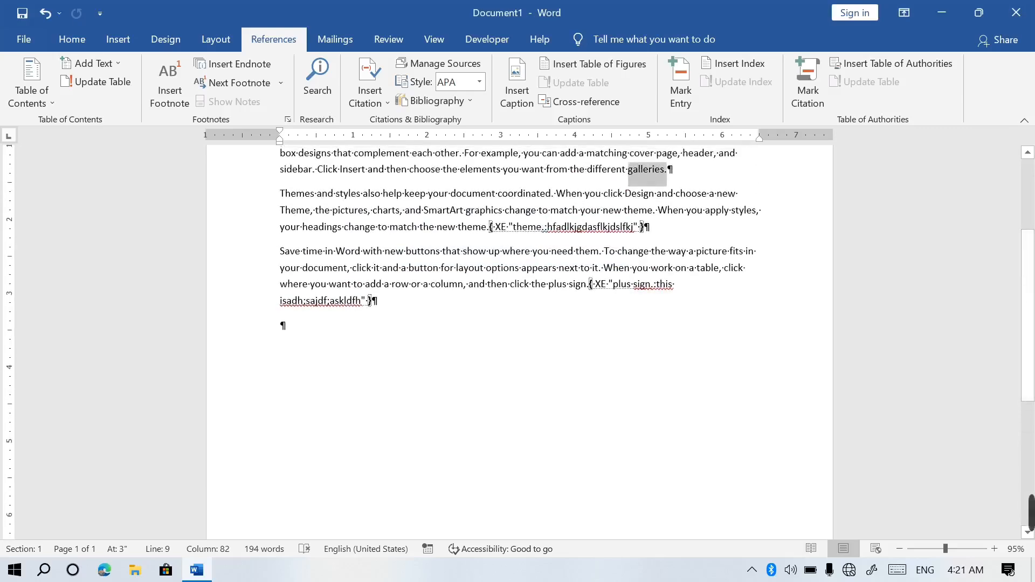
pyautogui.click(673, 77)
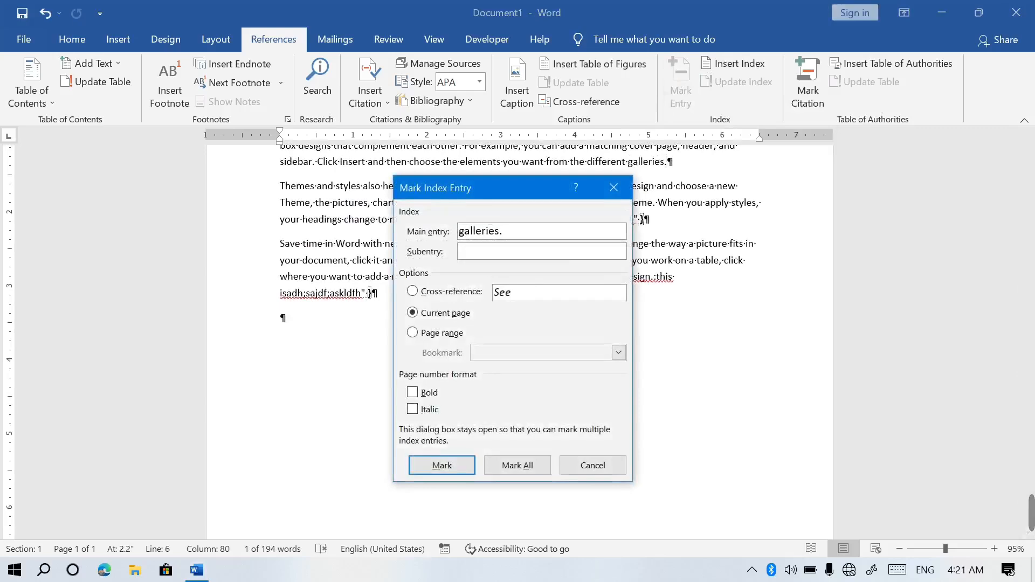
pyautogui.write('kjathlkasj;fskj')
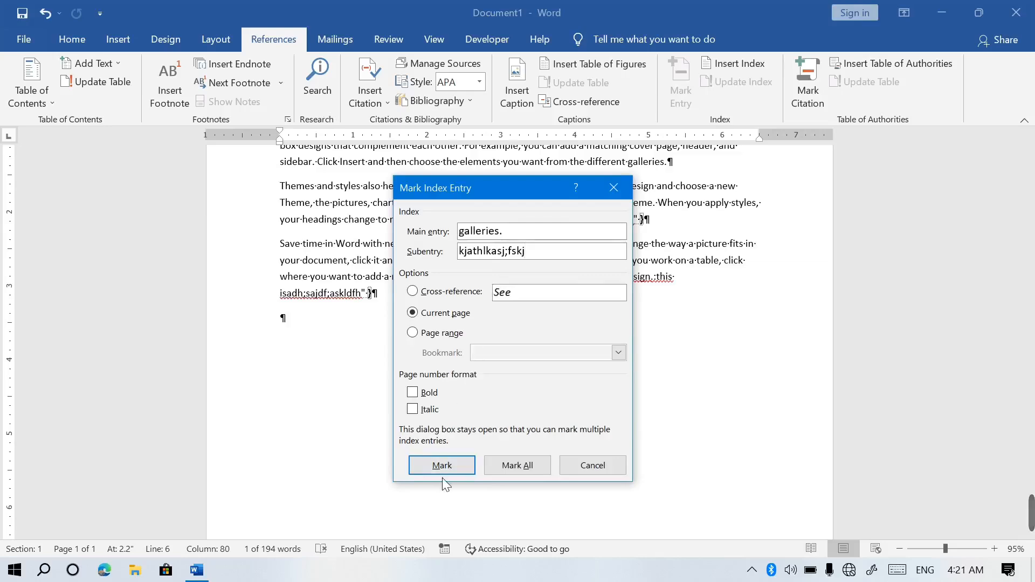
pyautogui.click(453, 469)
pyautogui.click(592, 465)
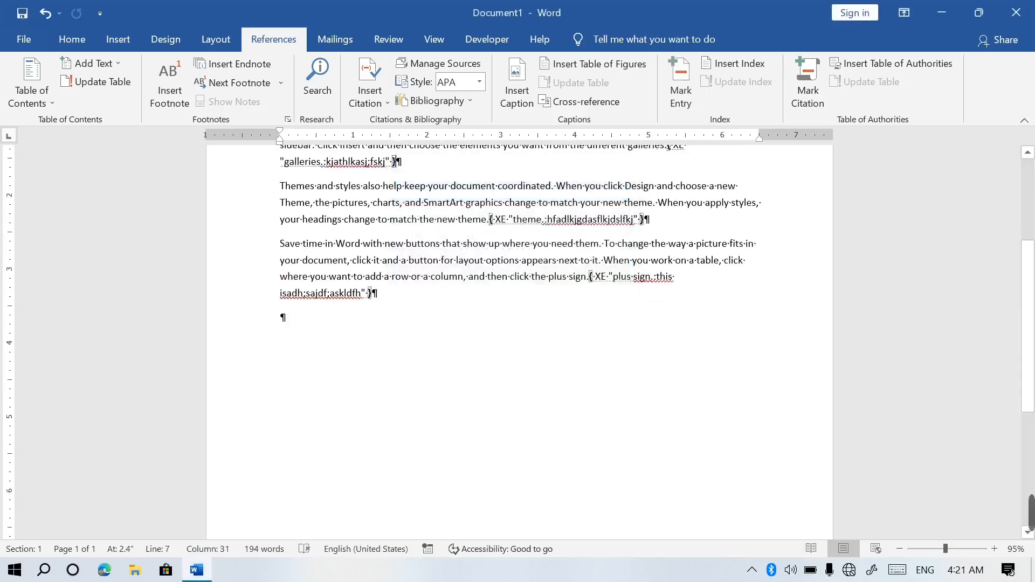
# Step: Mark "provides" in the first line of the second paragraph as an index entry with the subentry "kjtlh;qkwthj"
pyautogui.scroll(3, 517, 324)
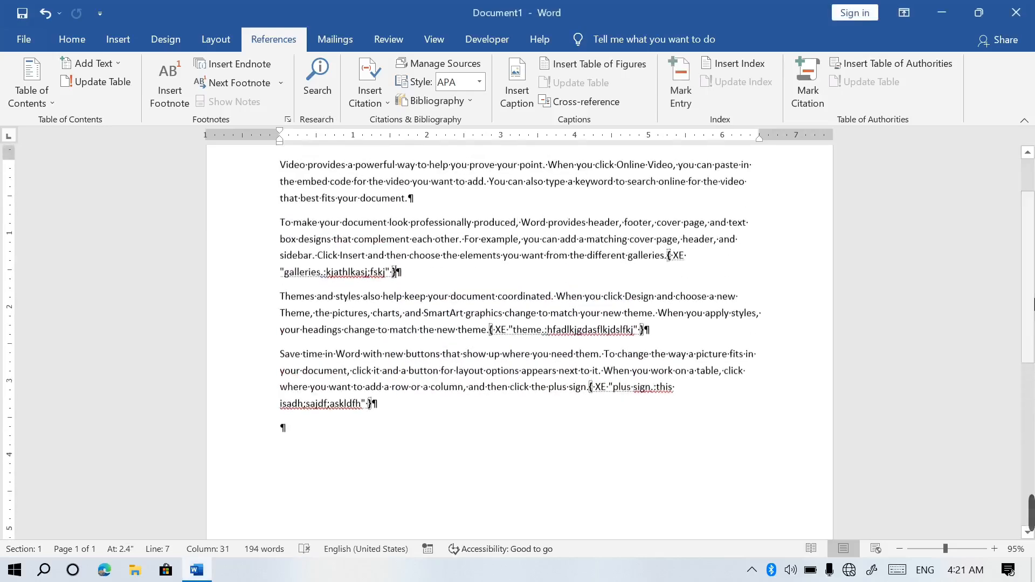
pyautogui.doubleClick(564, 223)
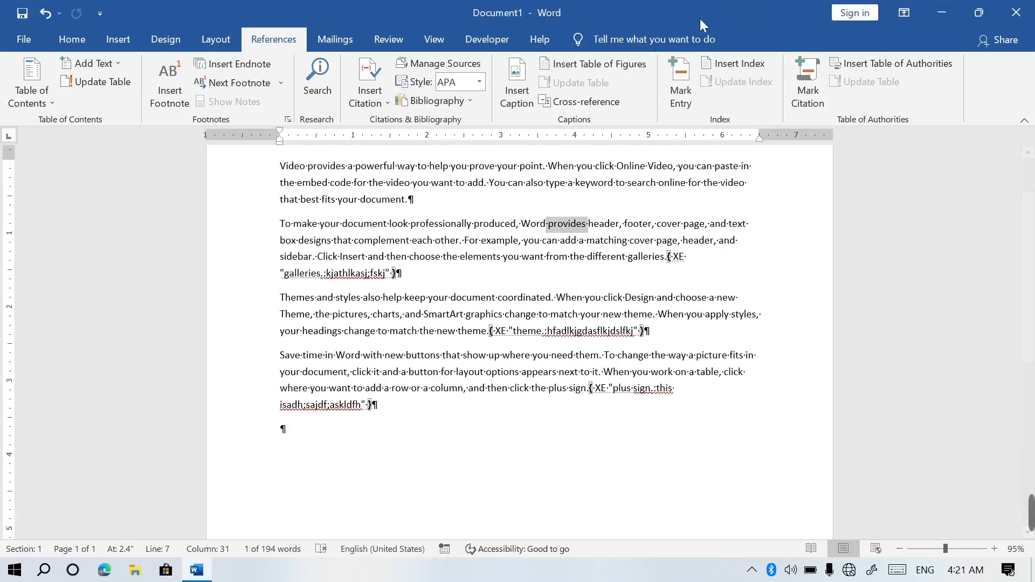
pyautogui.click(680, 81)
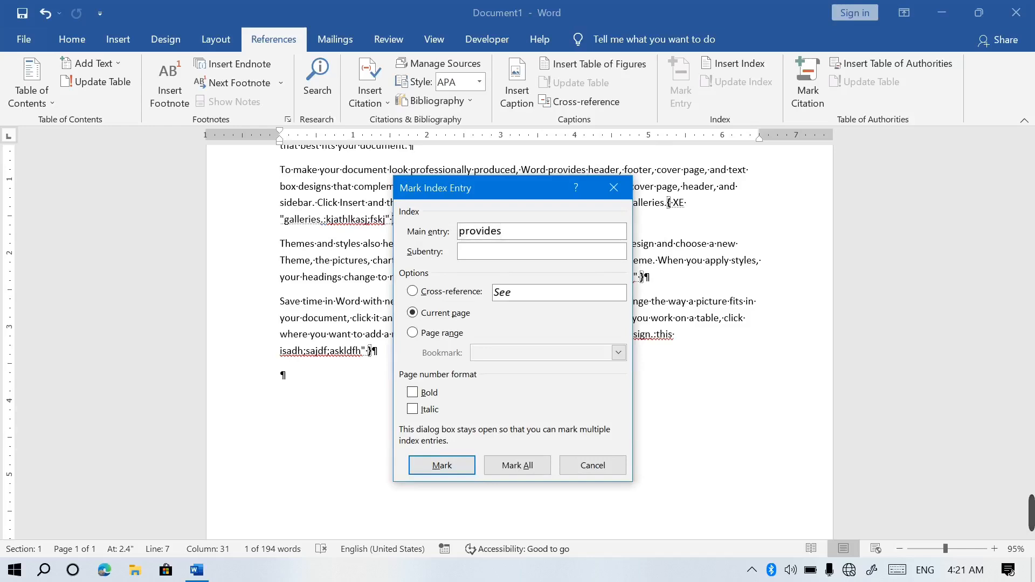
pyautogui.write('kjtlh;qkwthj')
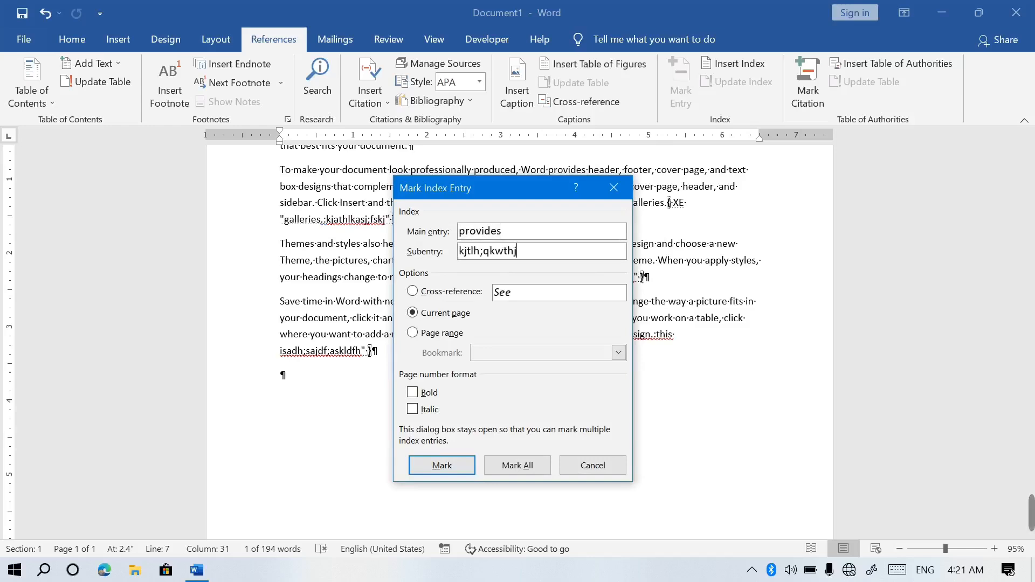
pyautogui.click(445, 468)
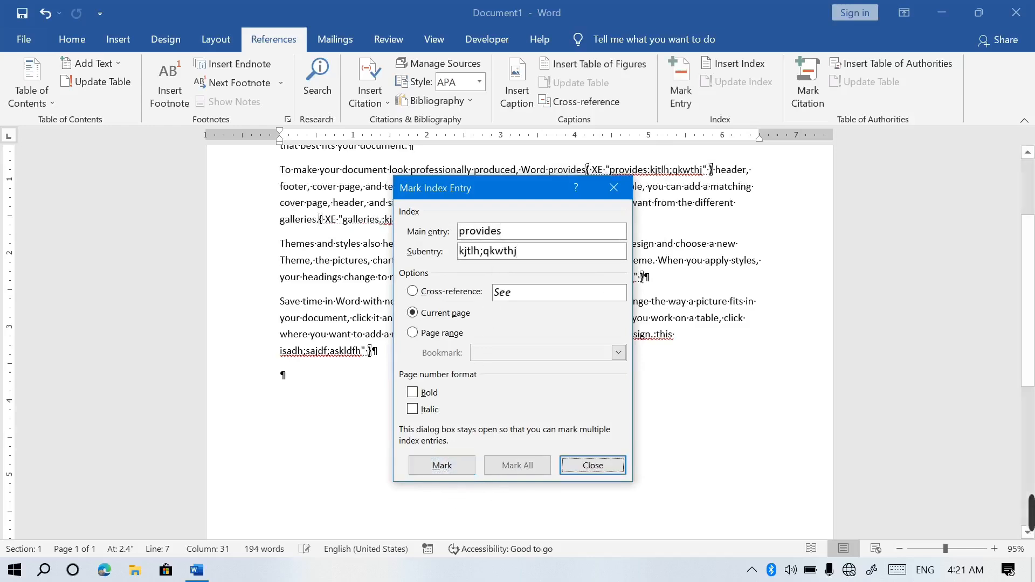
pyautogui.click(614, 188)
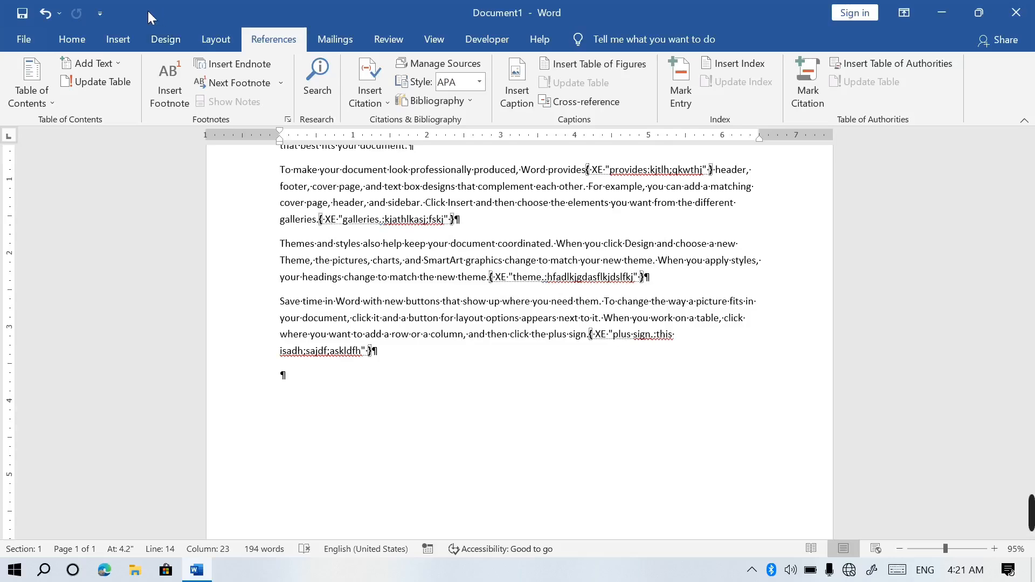
# Step: Hide the paragraph marks and index field codes in the document
pyautogui.click(72, 39)
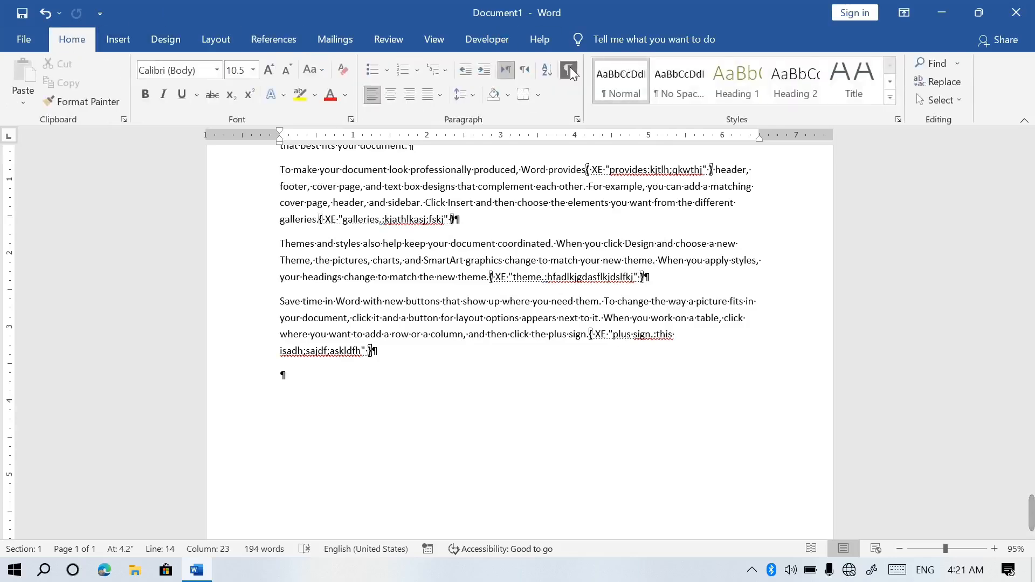
pyautogui.click(567, 69)
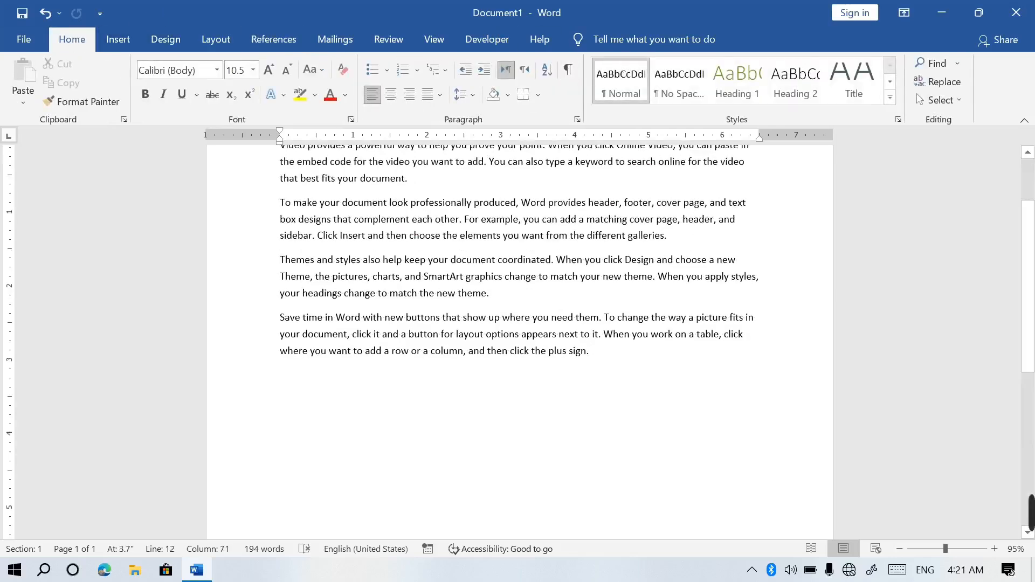
# Step: Insert an indented index with 1 column after the last paragraph
pyautogui.scroll(2, 519, 339)
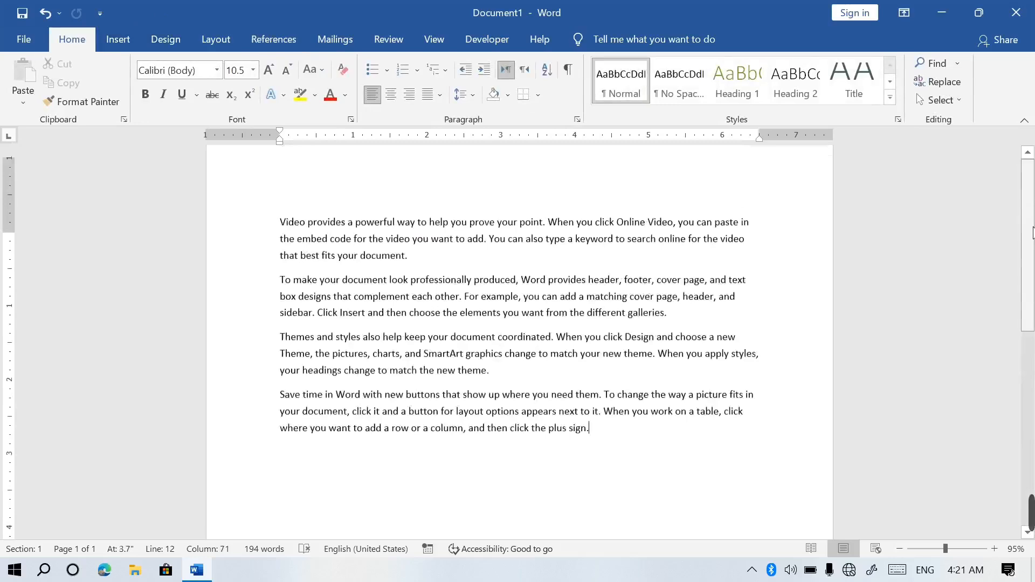
pyautogui.click(278, 44)
pyautogui.click(732, 63)
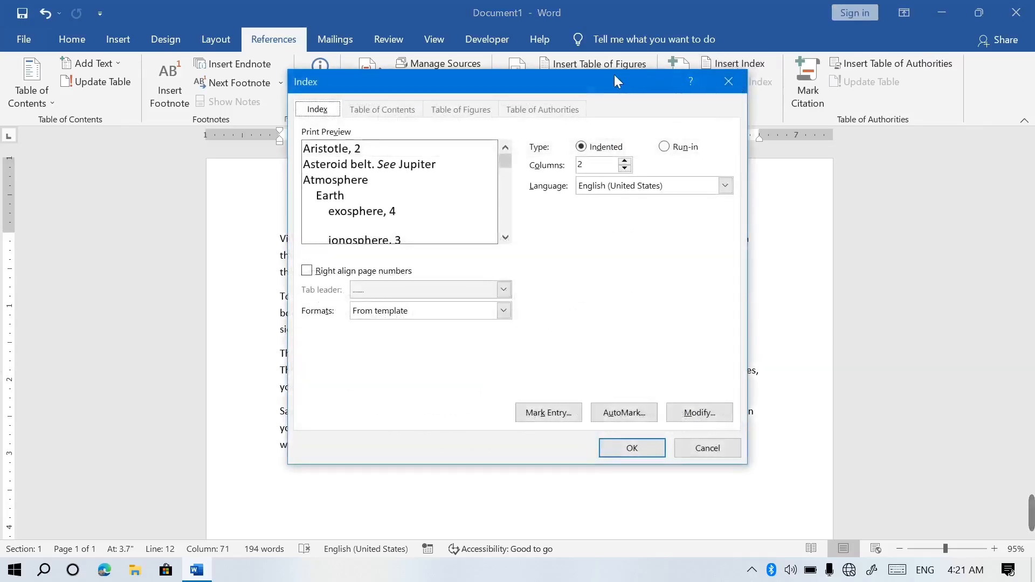
pyautogui.moveTo(617, 81); pyautogui.dragTo(608, 146)
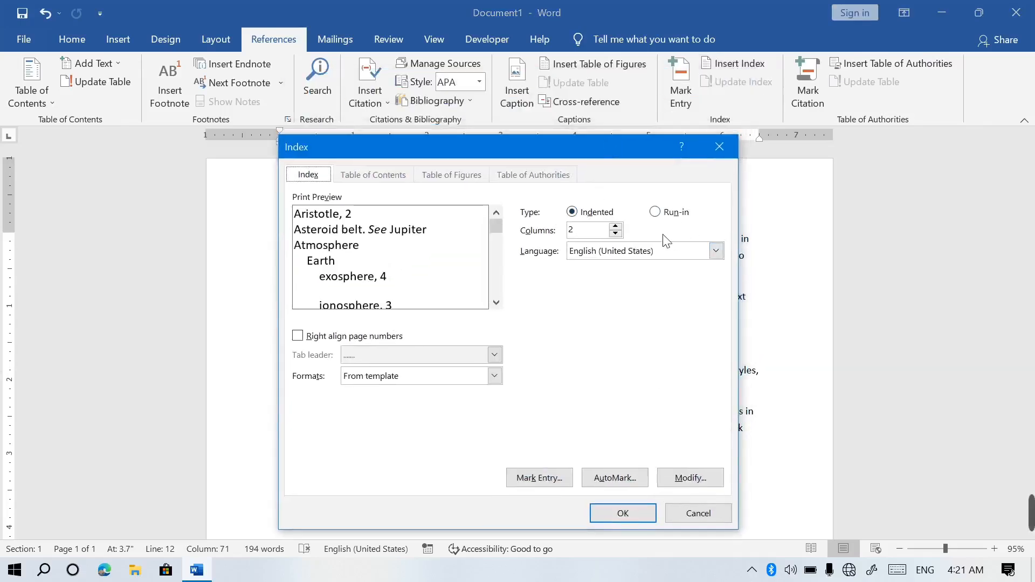
pyautogui.click(616, 225)
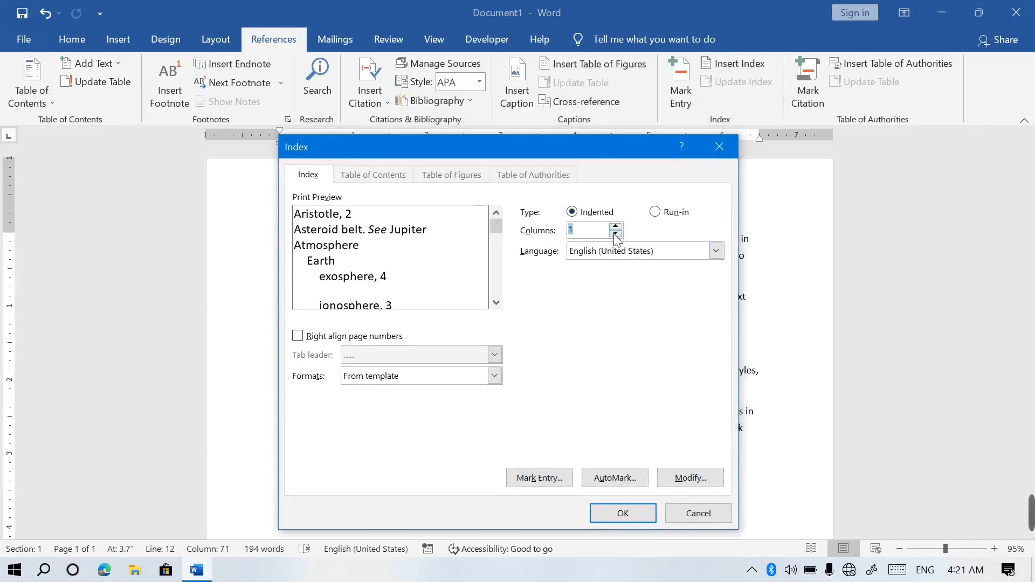
pyautogui.click(636, 513)
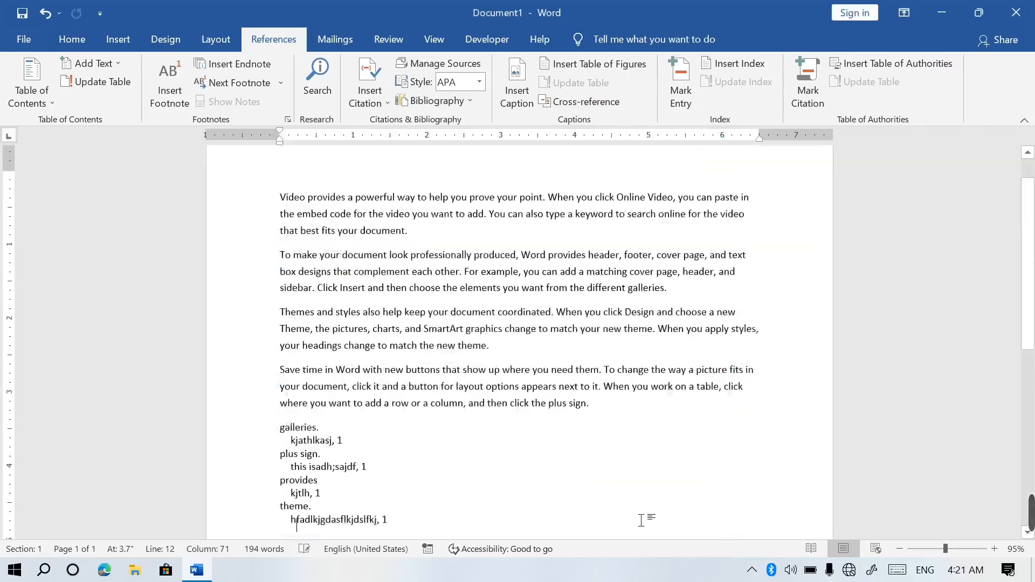
# Step: Replace the index below the last paragraph with an indented index in 2 columns
pyautogui.moveTo(305, 408)
pyautogui.mouseDown()
pyautogui.moveTo(333, 408)
pyautogui.moveTo(315, 424)
pyautogui.moveTo(322, 435)
pyautogui.moveTo(279, 442)
pyautogui.mouseUp()
pyautogui.click(346, 420)
pyautogui.moveTo(368, 448); pyautogui.dragTo(307, 449)
pyautogui.click(735, 64)
pyautogui.click(616, 226)
pyautogui.click(623, 513)
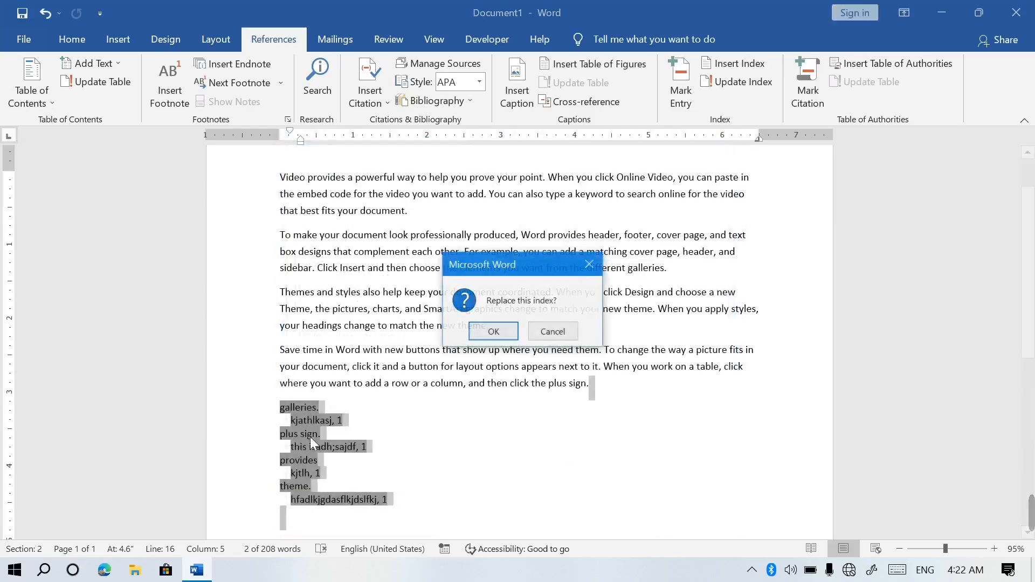
pyautogui.click(493, 331)
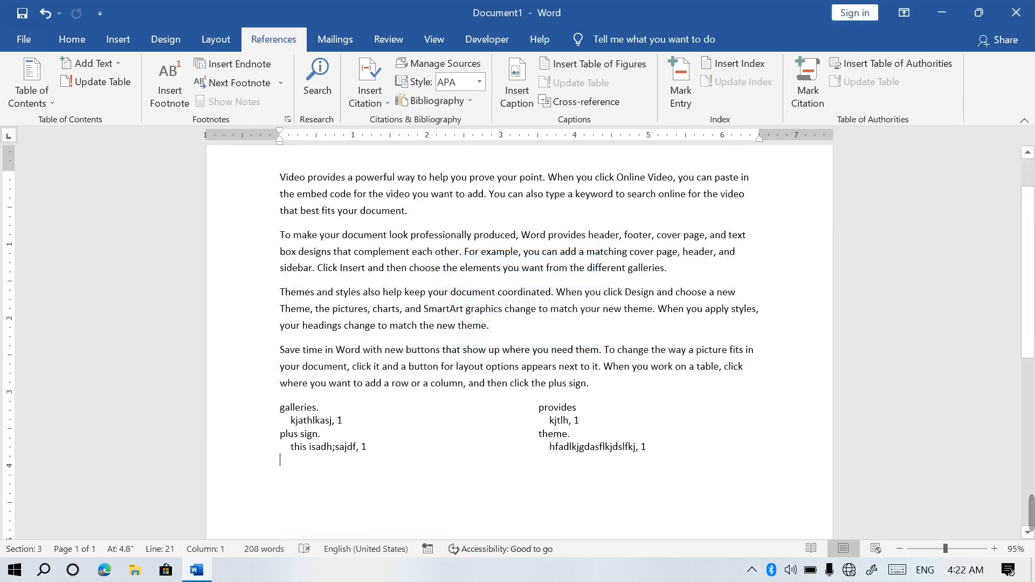
# Step: Replace the index below the last paragraph with an indented index in 3 columns
pyautogui.click(738, 64)
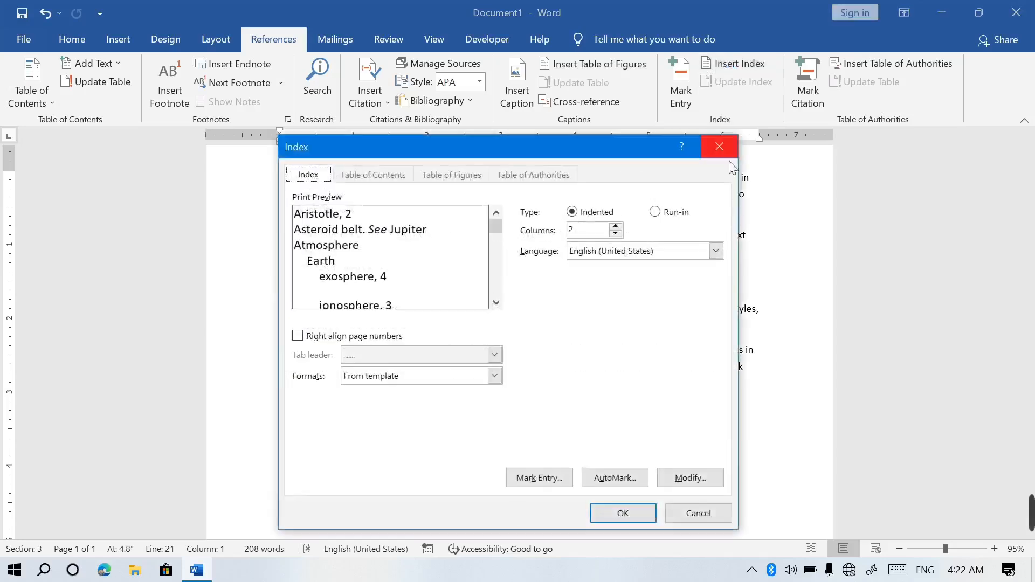
pyautogui.click(614, 226)
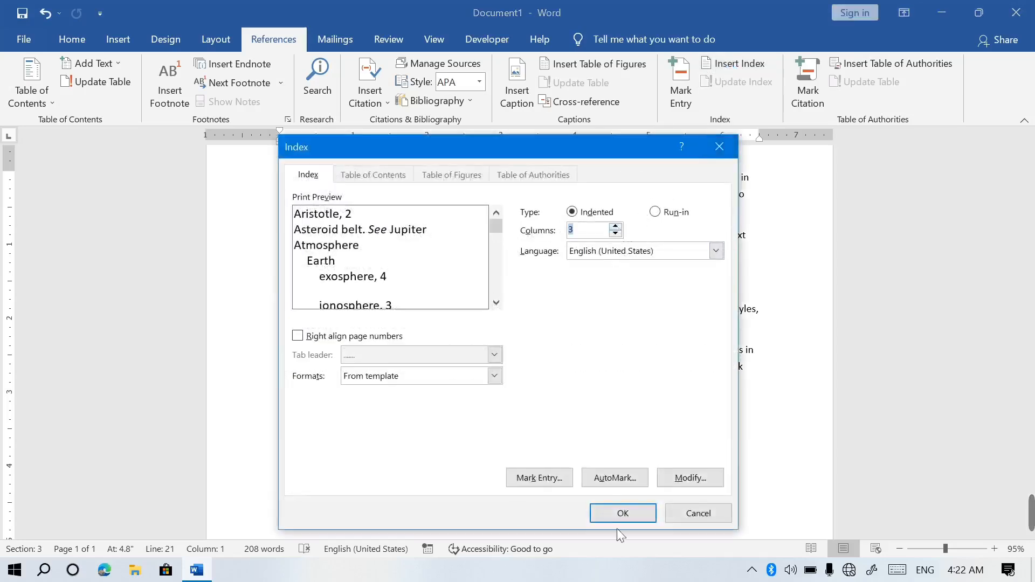
pyautogui.click(635, 510)
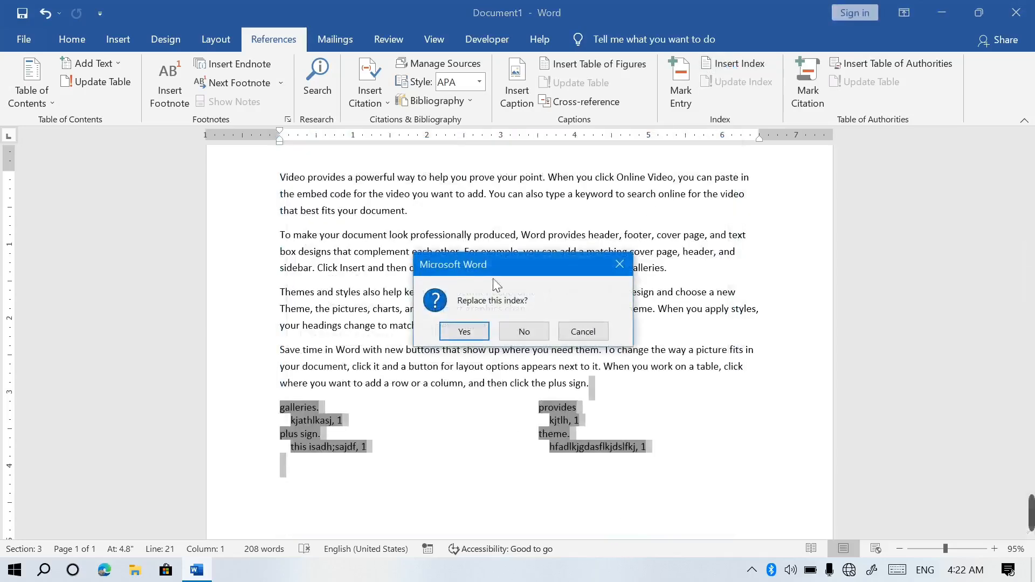
pyautogui.click(463, 330)
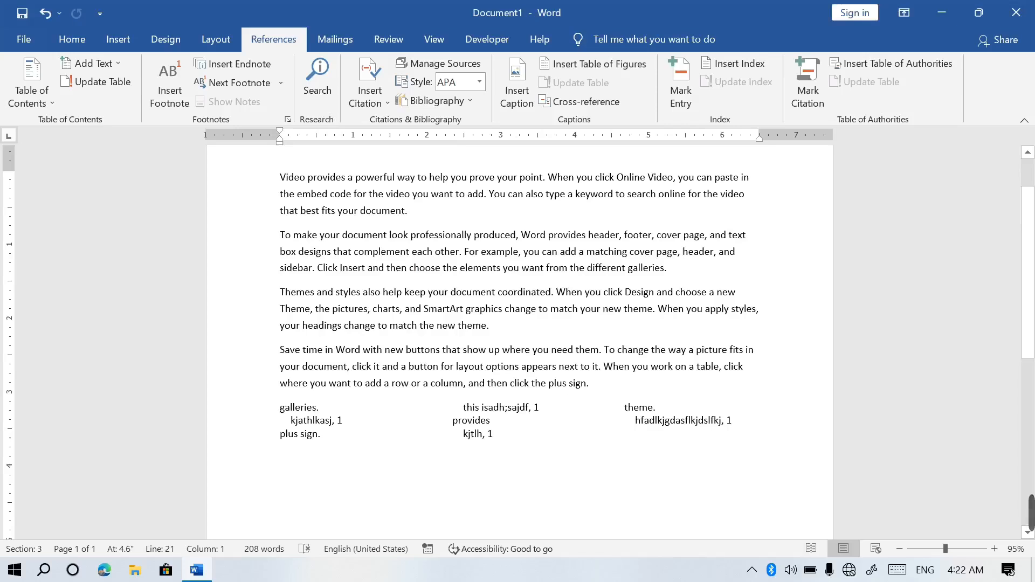
# Step: Update the three-column index below the last paragraph
pyautogui.click(745, 81)
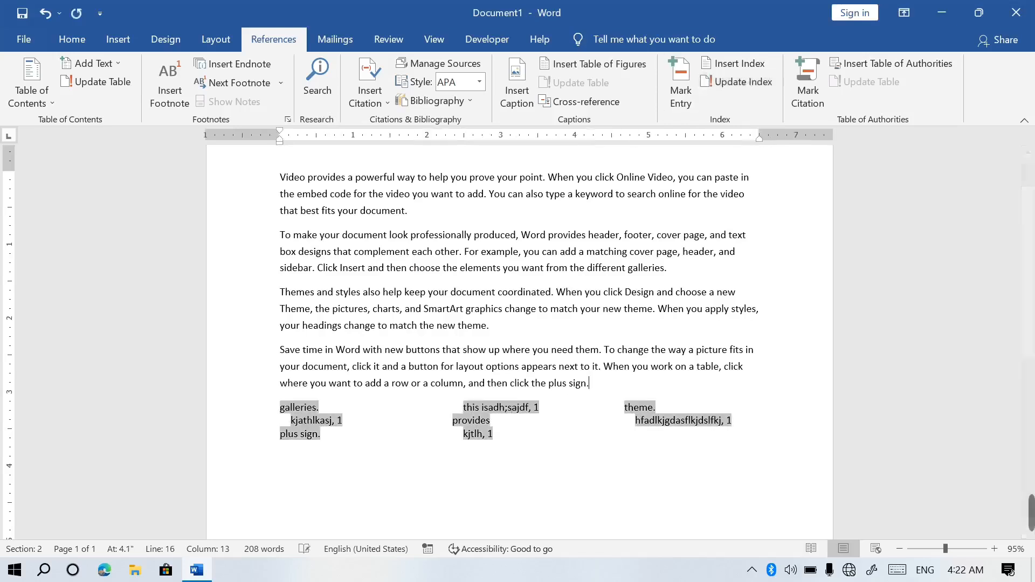
pyautogui.click(547, 475)
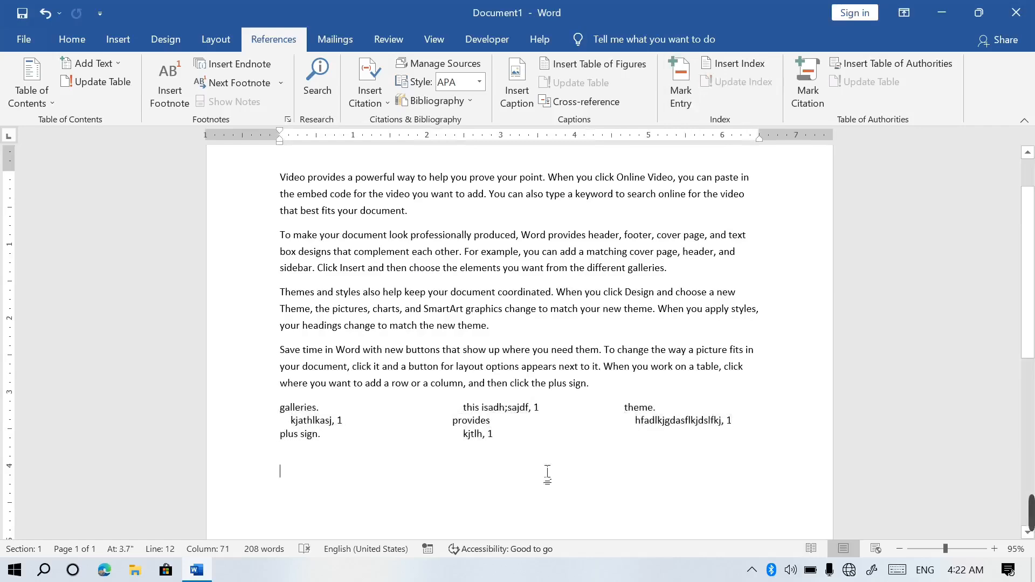
pyautogui.scroll(1, 547, 475)
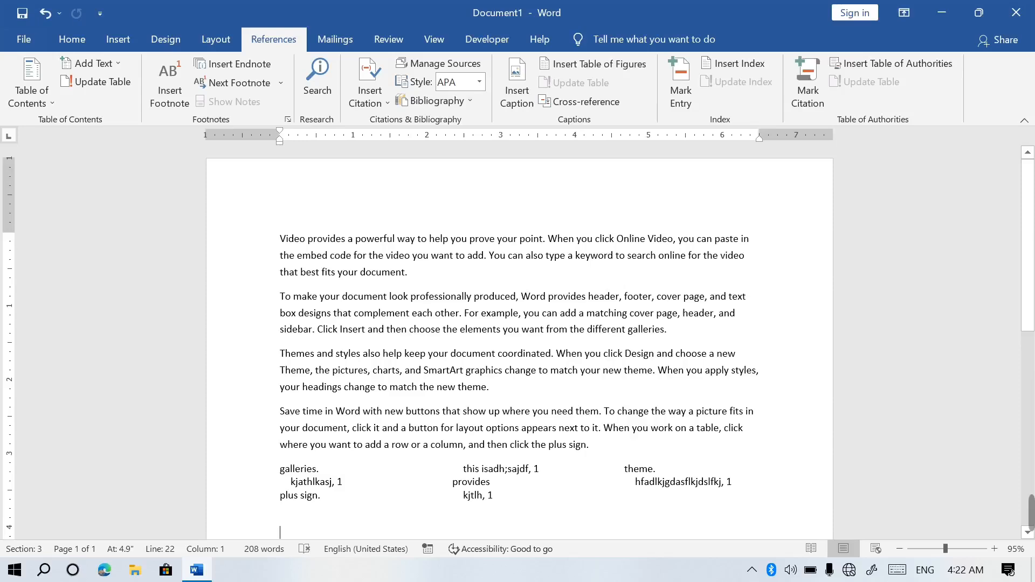
pyautogui.click(811, 89)
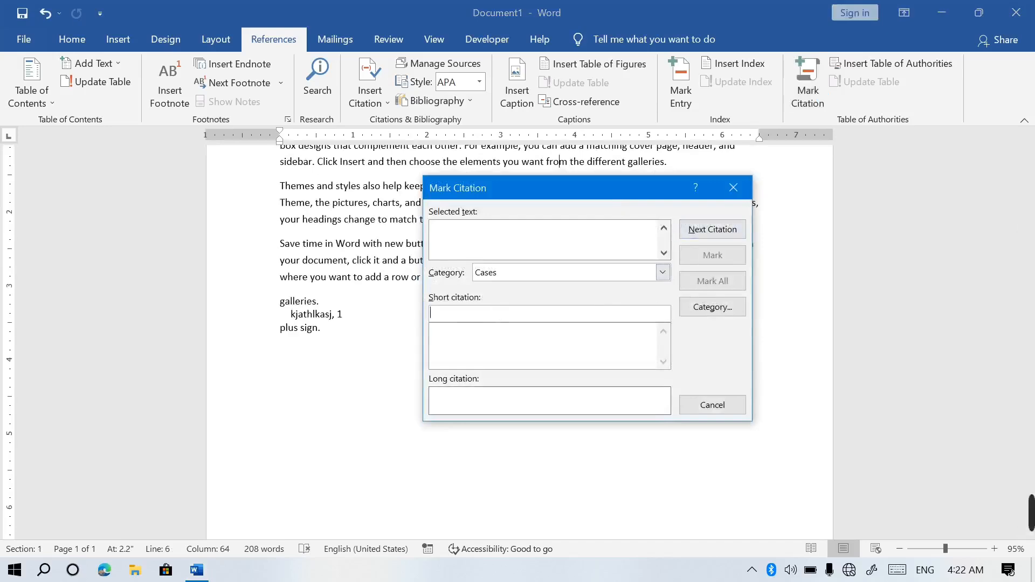
pyautogui.click(733, 188)
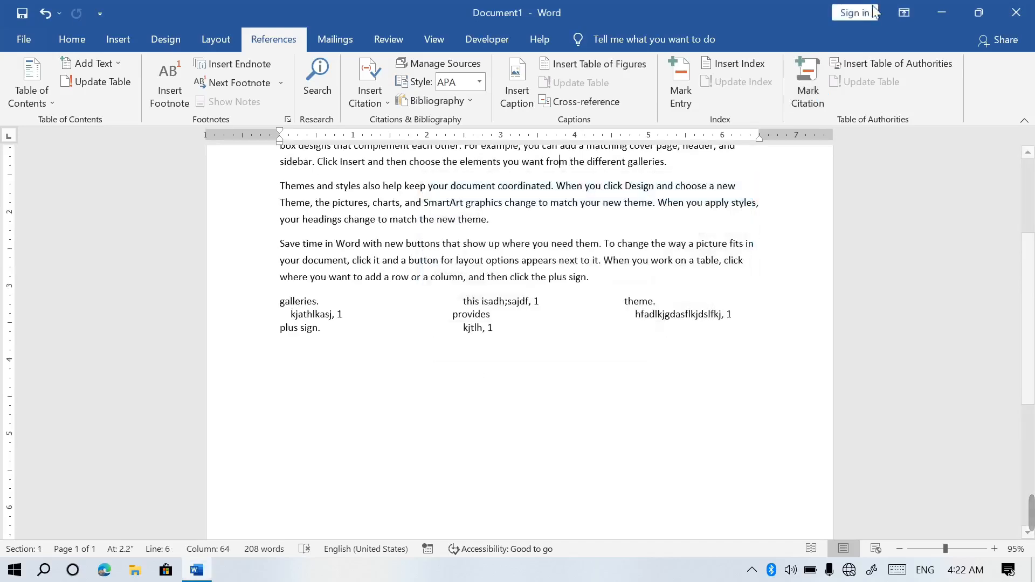
pyautogui.click(806, 92)
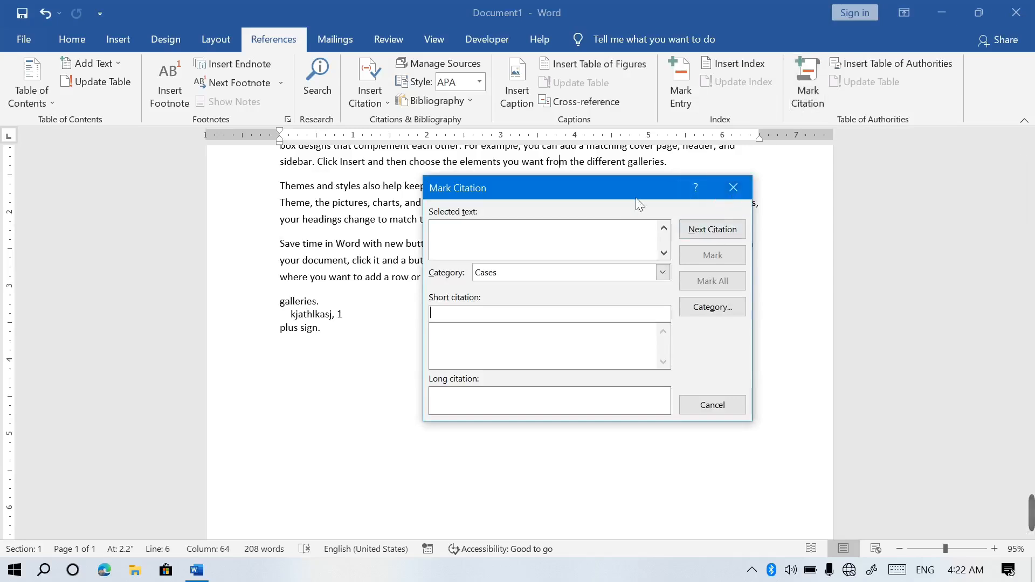
pyautogui.moveTo(636, 197); pyautogui.dragTo(731, 201)
pyautogui.click(399, 243)
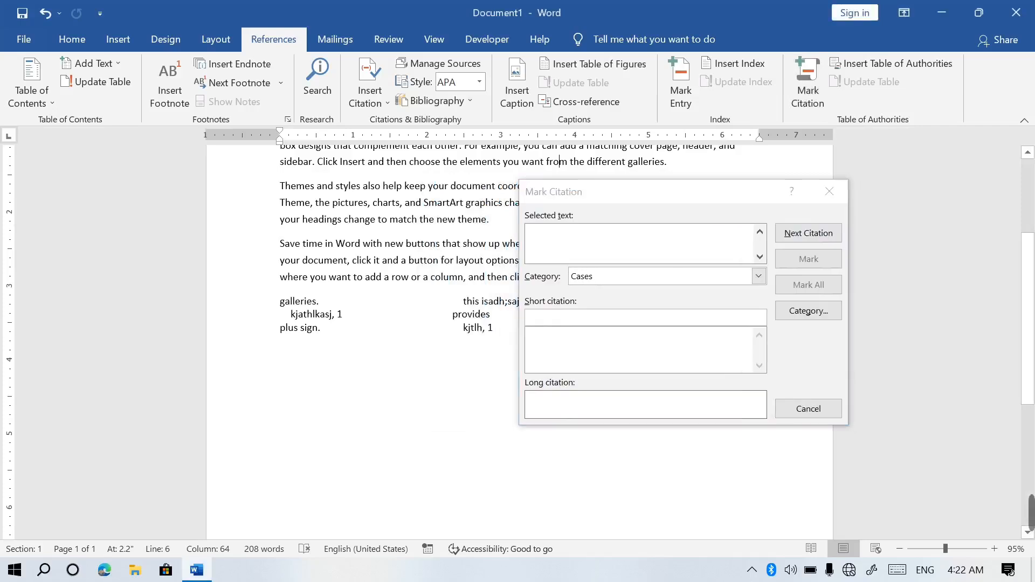
pyautogui.doubleClick(447, 219)
pyautogui.click(832, 193)
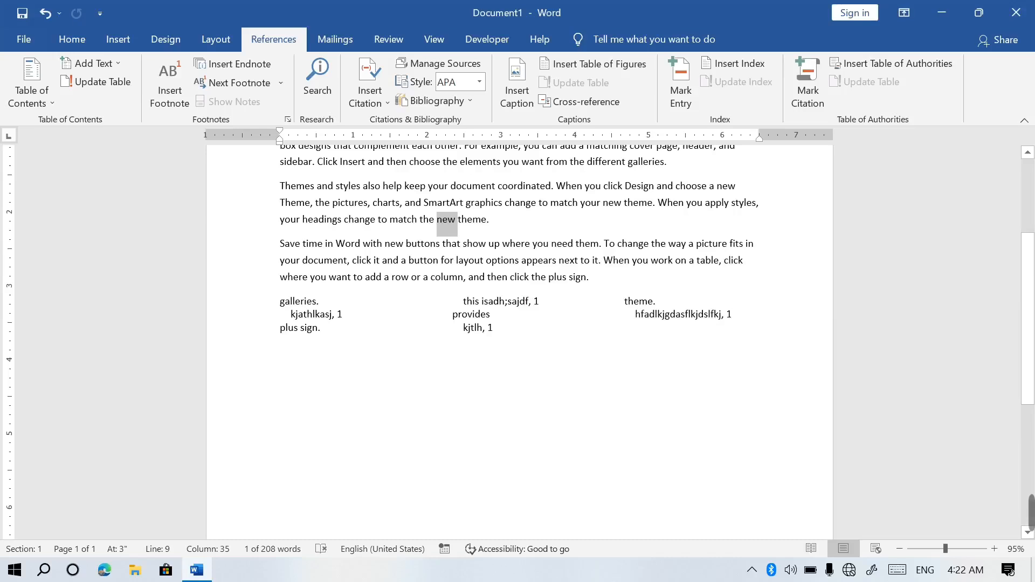
# Step: Add the line "book" after the paragraph ending "match the new theme." and format it as Heading 1
pyautogui.doubleClick(472, 219)
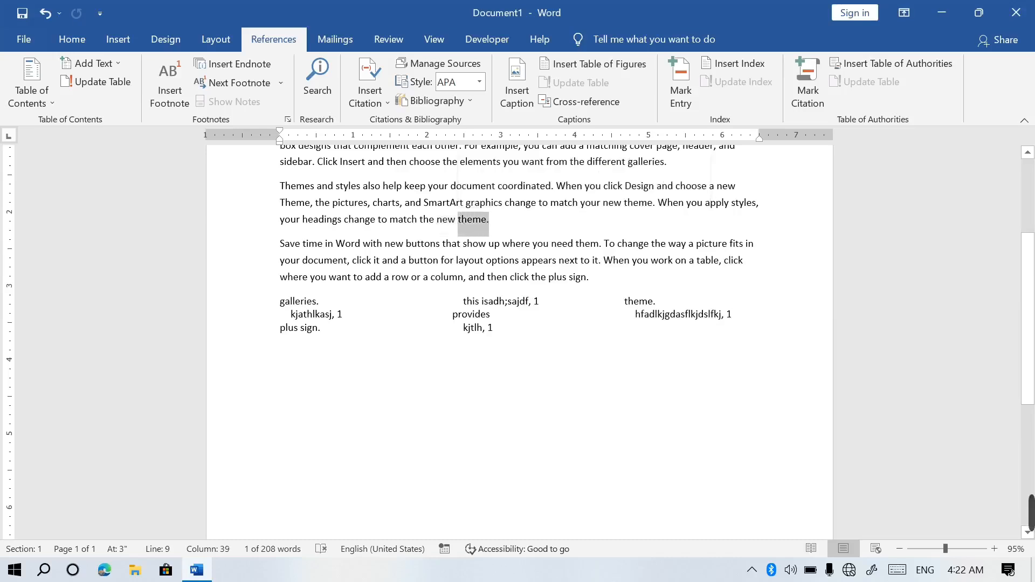
pyautogui.click(490, 219)
pyautogui.press('Return')
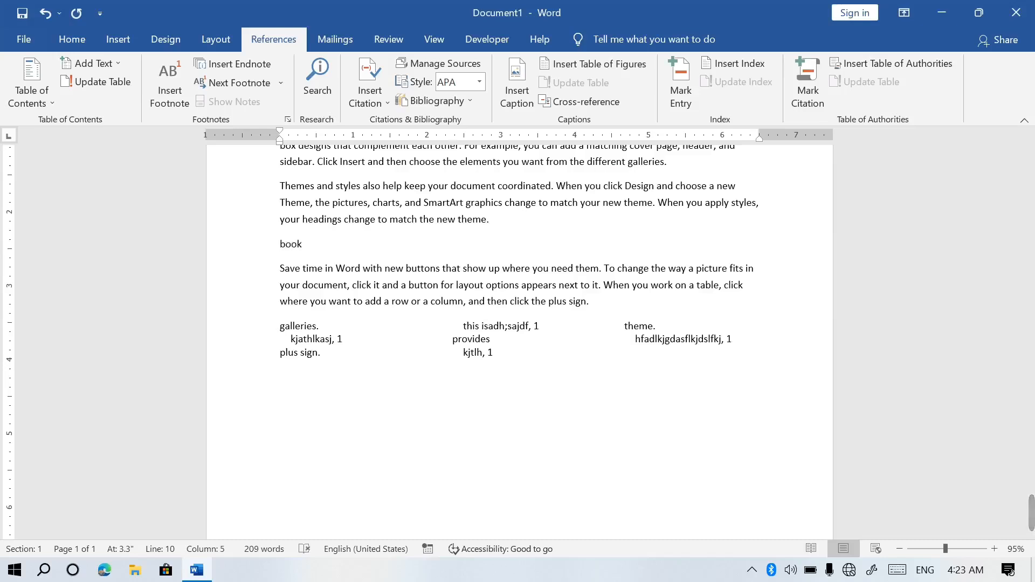
pyautogui.hotkey('ctrl', 'alt', '1')
# Step: Add the line "notebook" above the "Themes and styles" paragraph and format it as Heading 1
pyautogui.scroll(2, 517, 278)
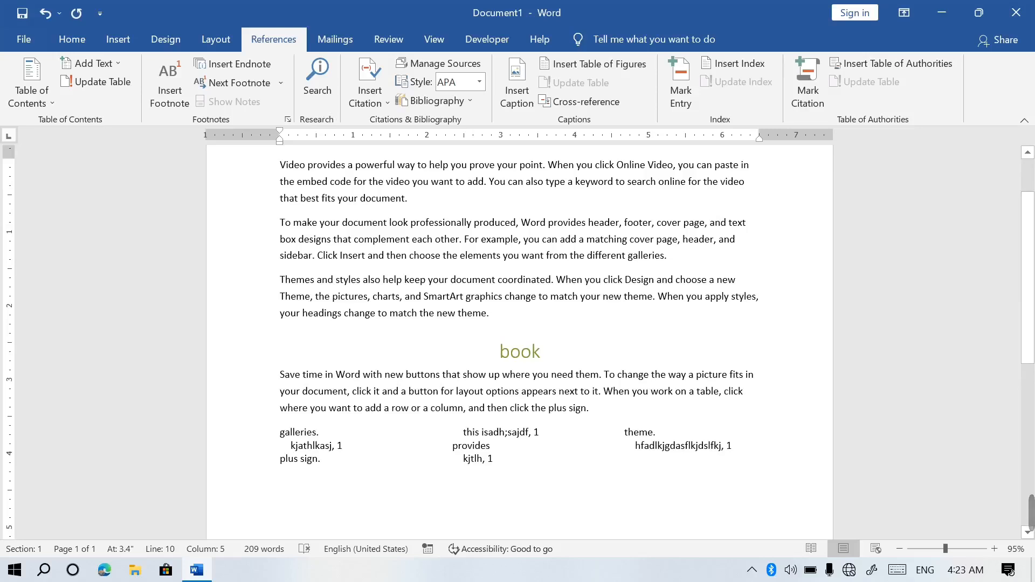
pyautogui.press('Return')
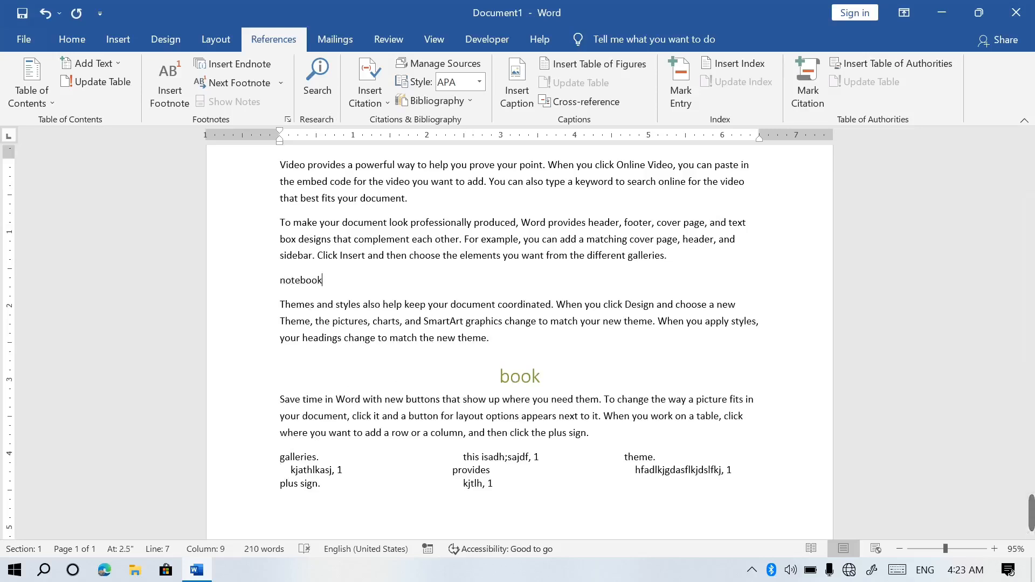
pyautogui.hotkey('ctrl', 'alt', '1')
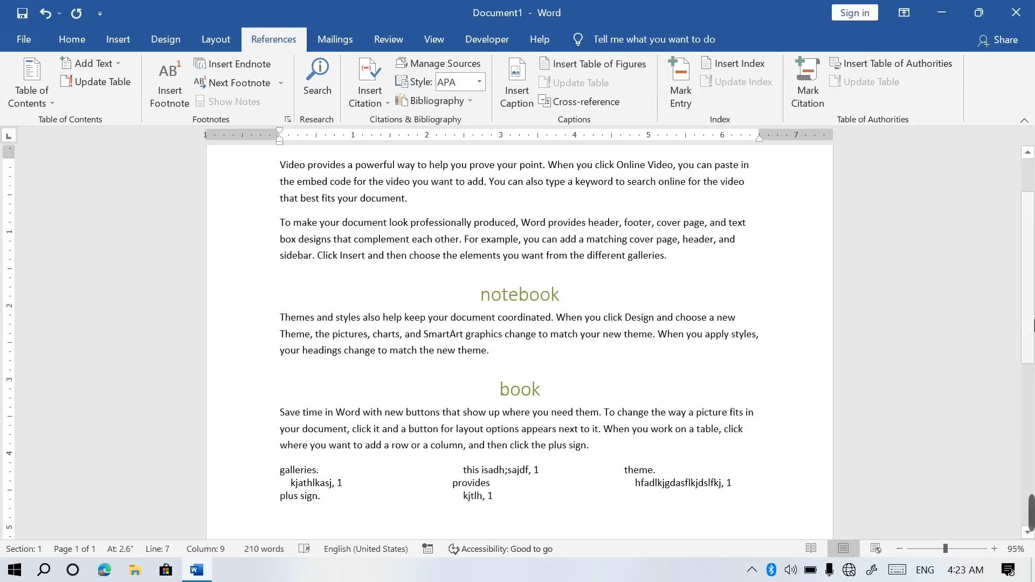
# Step: Add the line "pen" after the first paragraph and format it as Heading 1
pyautogui.scroll(2, 517, 342)
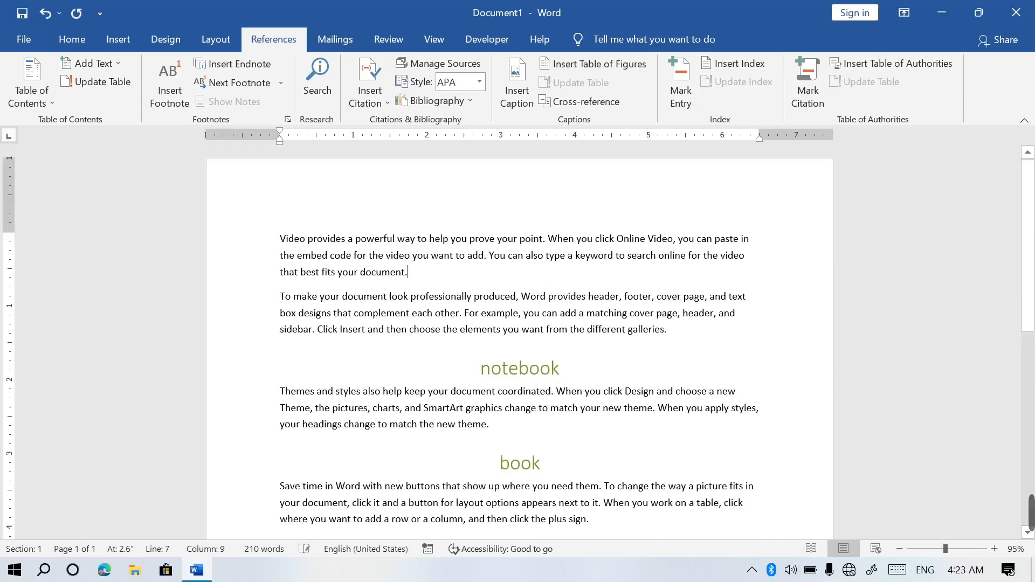
pyautogui.press('Return')
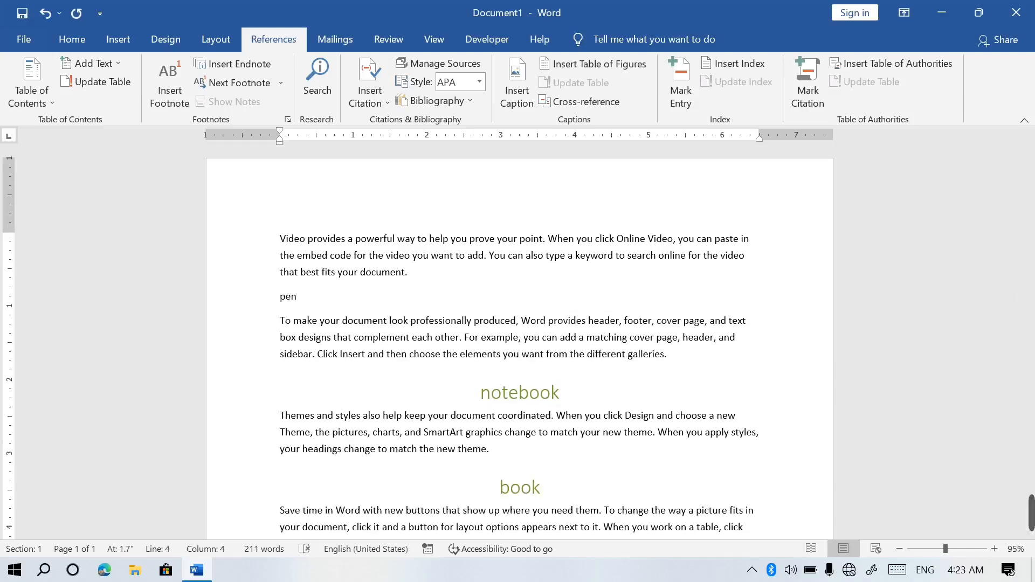
pyautogui.hotkey('ctrl', 'alt', '1')
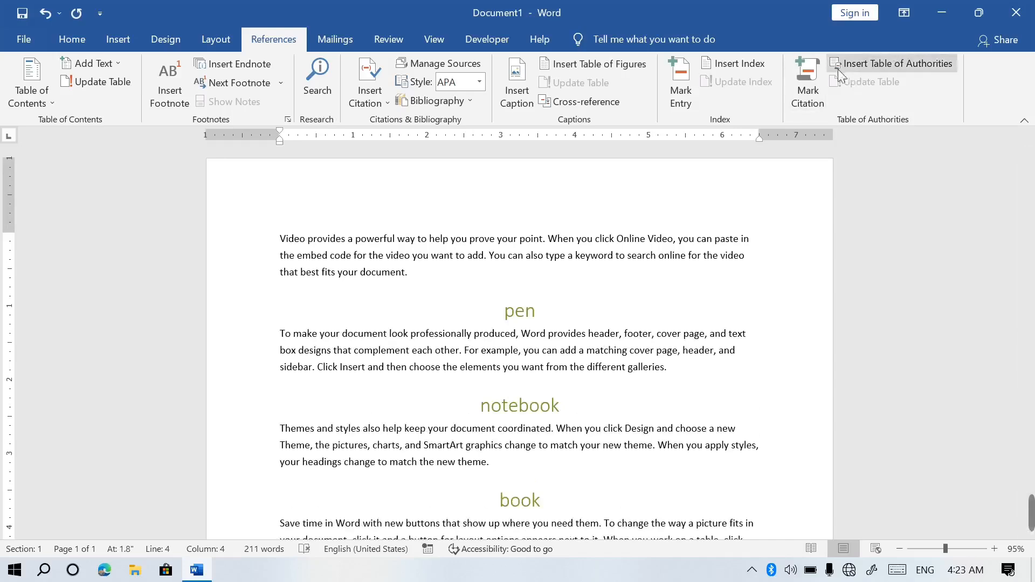
# Step: Search the whole document for the next citation to mark, continuing from the beginning
pyautogui.click(803, 85)
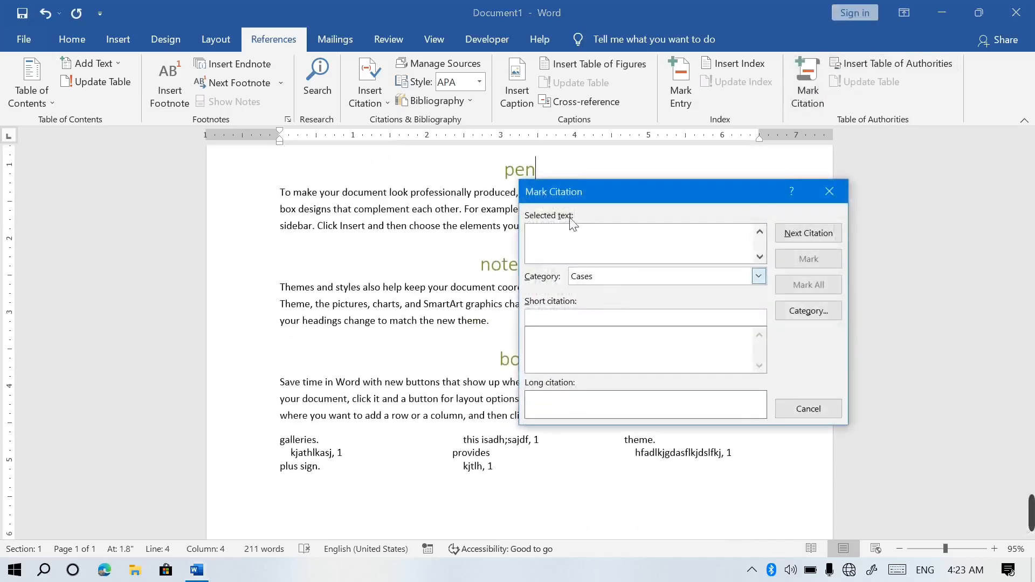
pyautogui.click(574, 169)
pyautogui.click(611, 317)
pyautogui.click(814, 235)
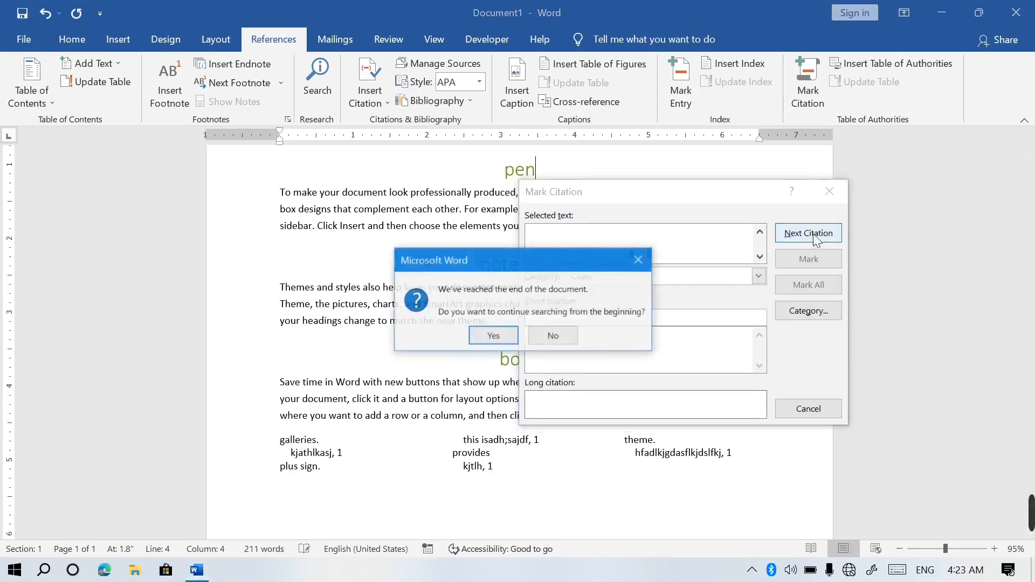
pyautogui.click(490, 331)
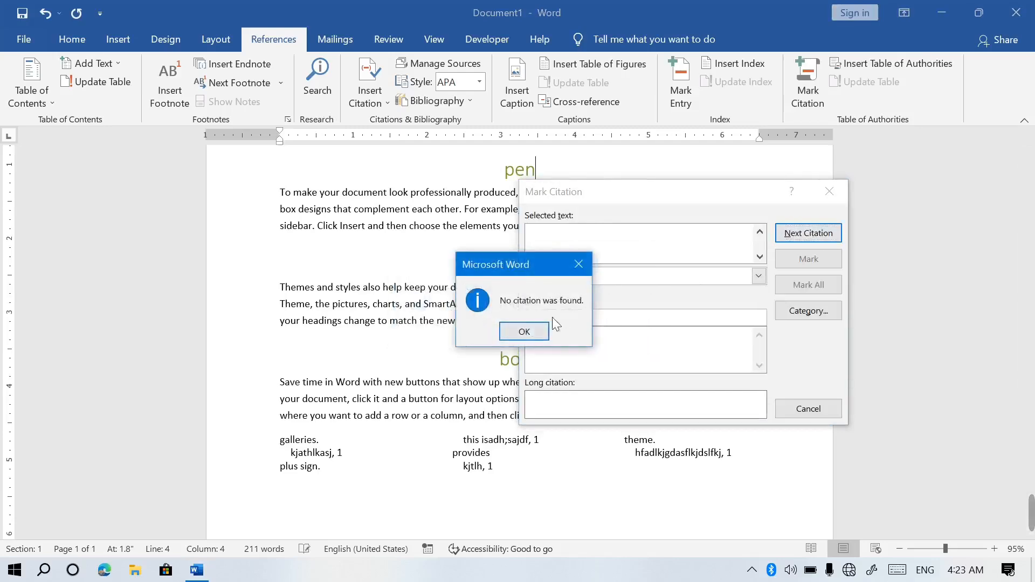
pyautogui.click(528, 331)
# Step: Place the cursor in the "pen" heading, choose "اول فصل" as the citation category and close Mark Citation
pyautogui.moveTo(604, 185); pyautogui.dragTo(741, 185)
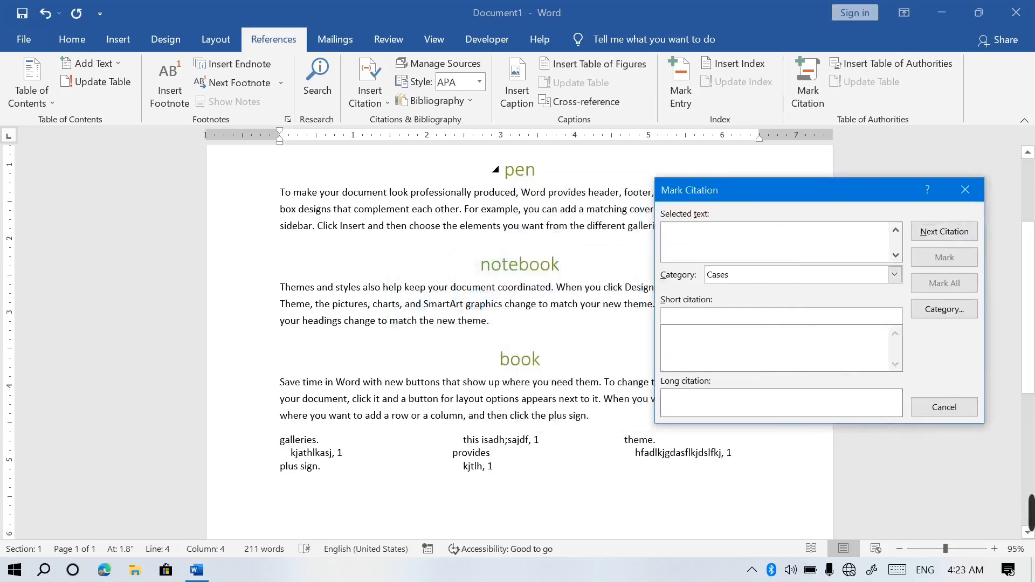
pyautogui.click(535, 170)
pyautogui.click(515, 170)
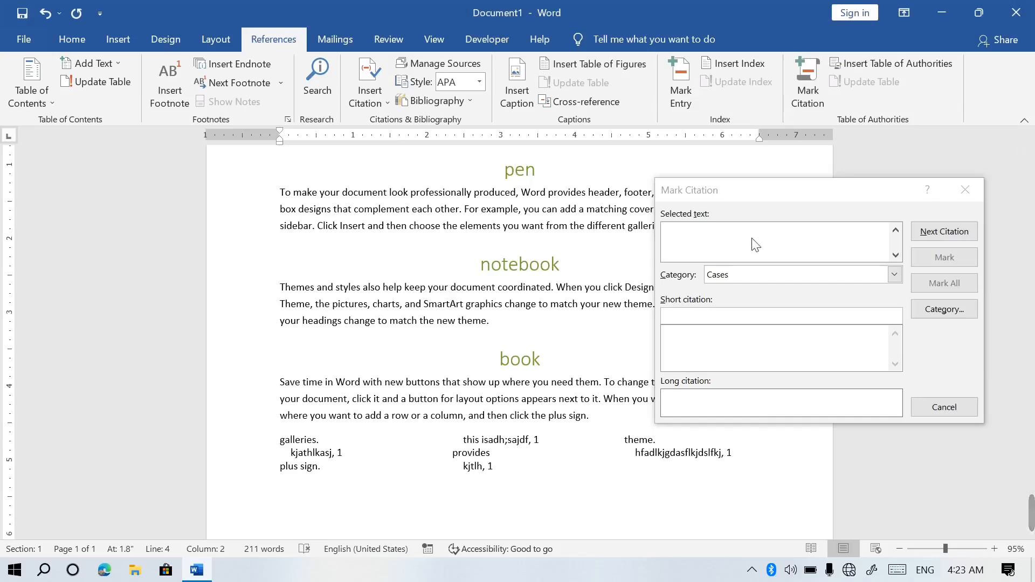
pyautogui.click(749, 316)
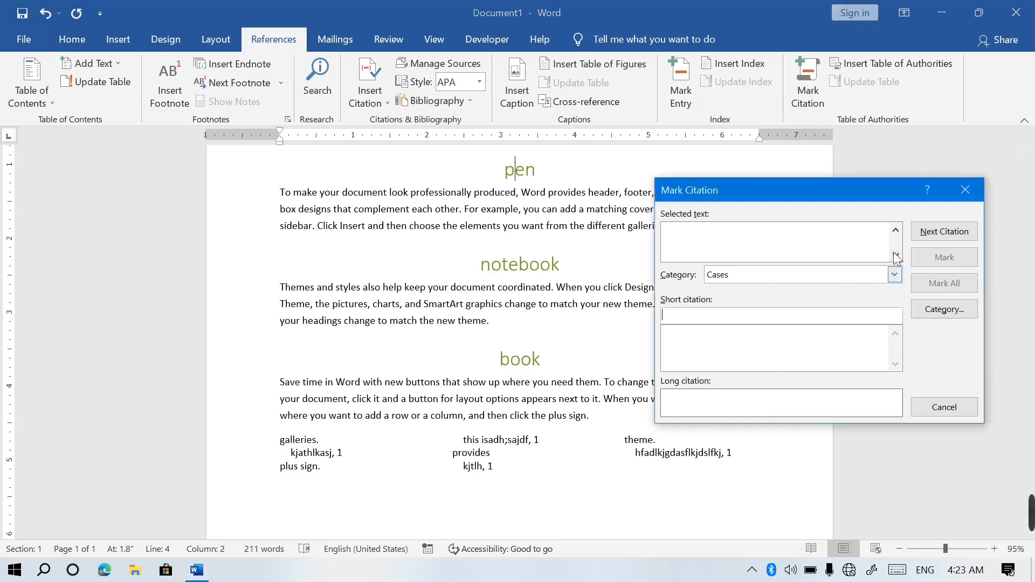
pyautogui.click(894, 275)
pyautogui.moveTo(895, 311)
pyautogui.mouseDown()
pyautogui.moveTo(895, 335)
pyautogui.moveTo(896, 309)
pyautogui.moveTo(896, 318)
pyautogui.mouseUp()
pyautogui.click(722, 312)
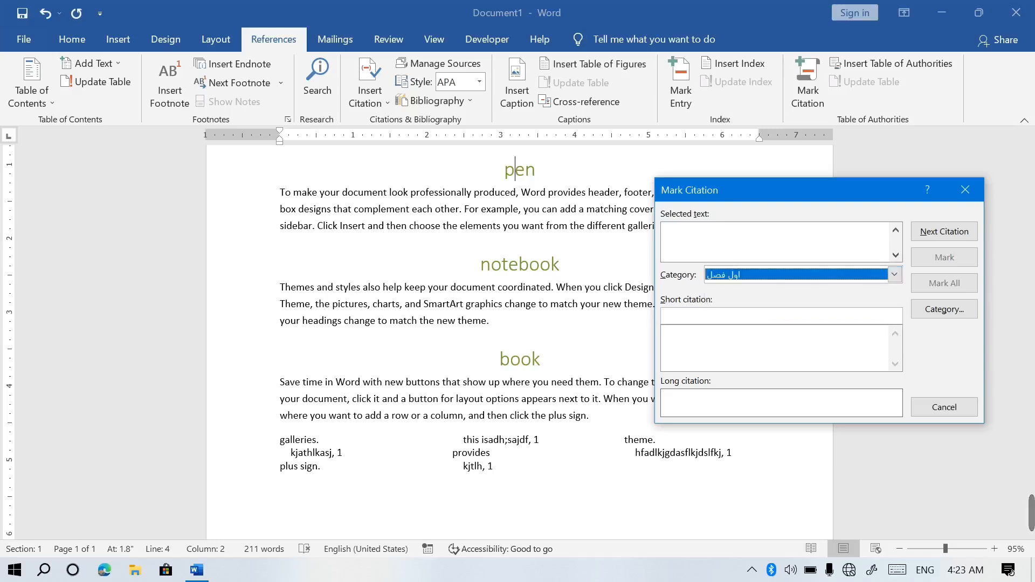
pyautogui.click(964, 189)
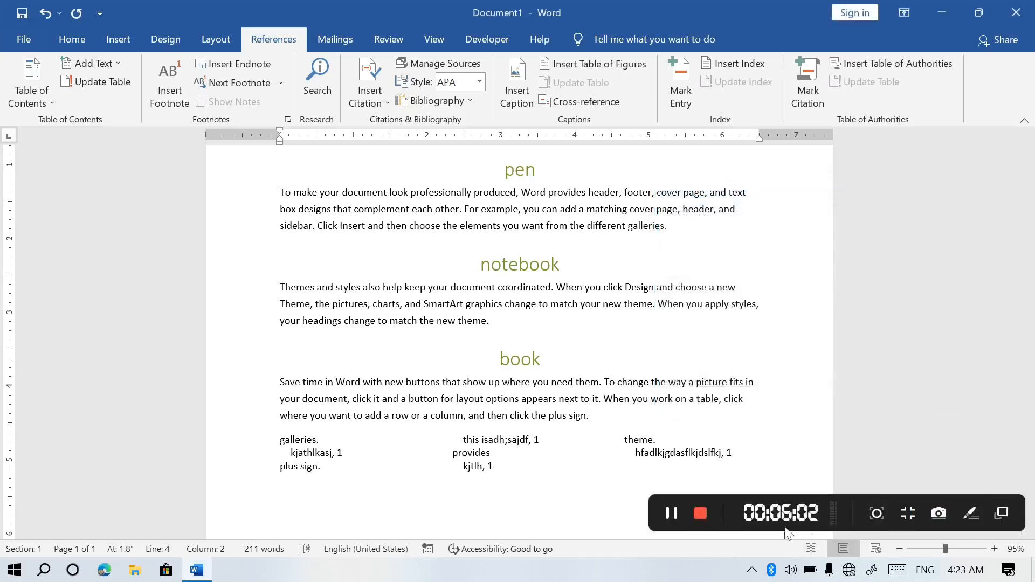
pyautogui.click(671, 512)
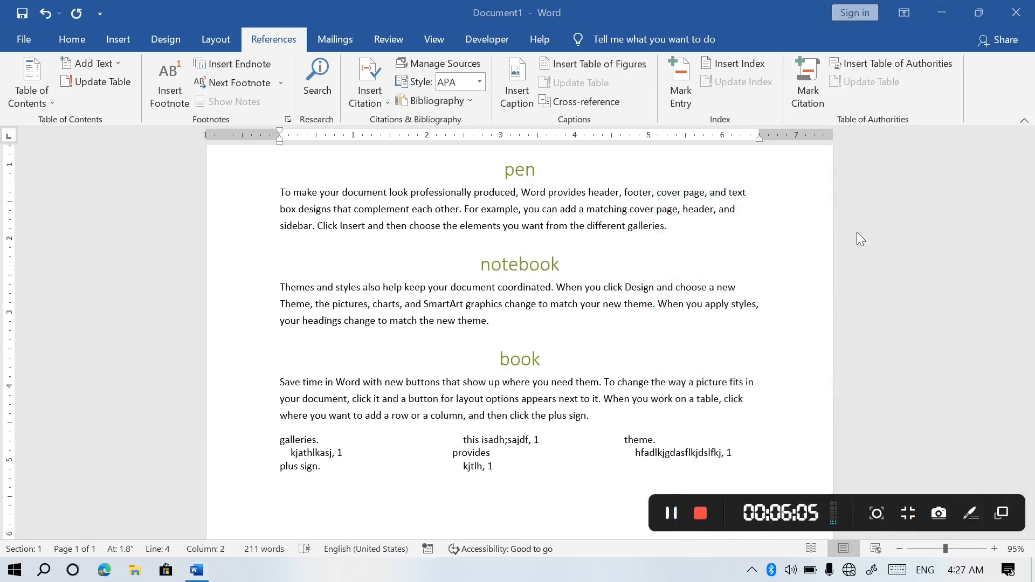
pyautogui.moveTo(1027, 325); pyautogui.dragTo(1027, 266)
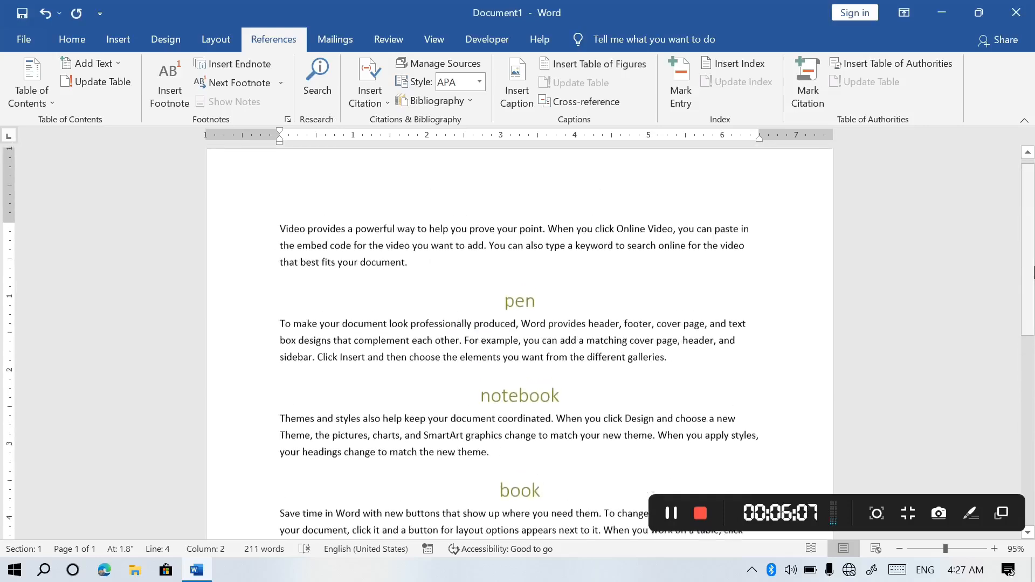
# Step: Try to rename citation category 10 to "kjagflsdgfs;kj" and cancel the category editing
pyautogui.click(810, 66)
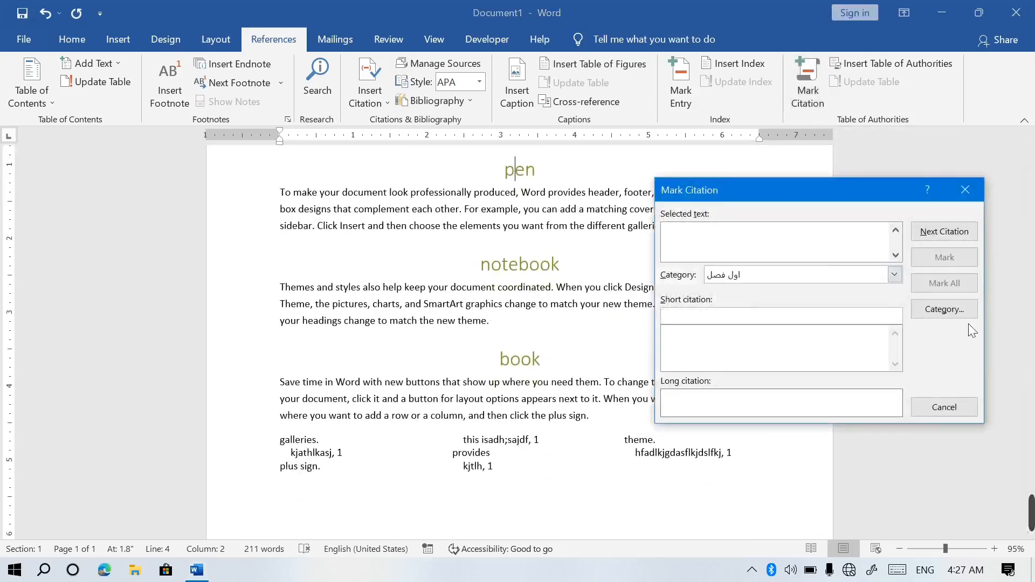
pyautogui.click(952, 312)
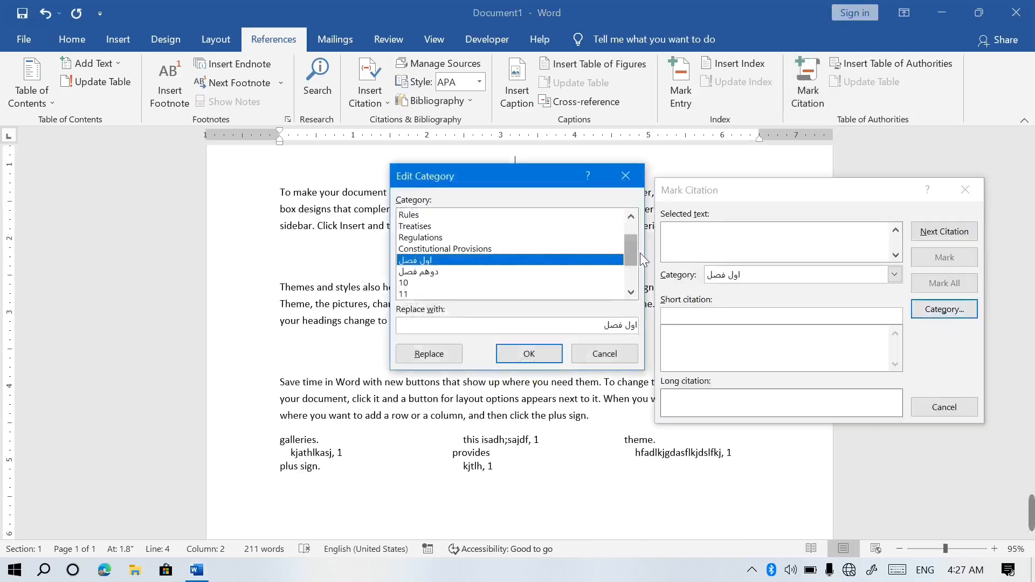
pyautogui.moveTo(629, 235); pyautogui.dragTo(630, 240)
pyautogui.press('Down')
pyautogui.press('Down')
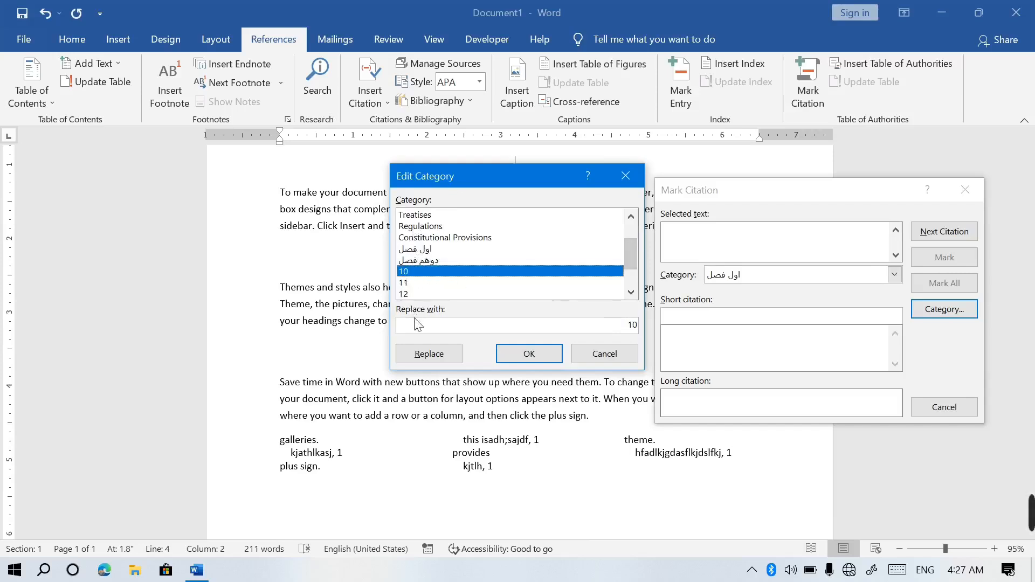
pyautogui.write('kjagflsdgfs;kj')
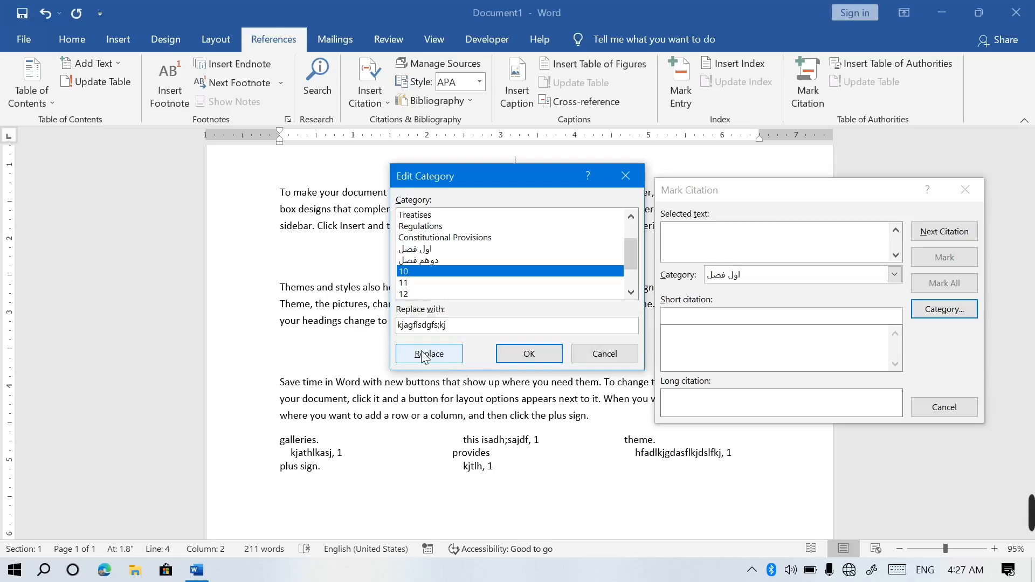
pyautogui.click(604, 354)
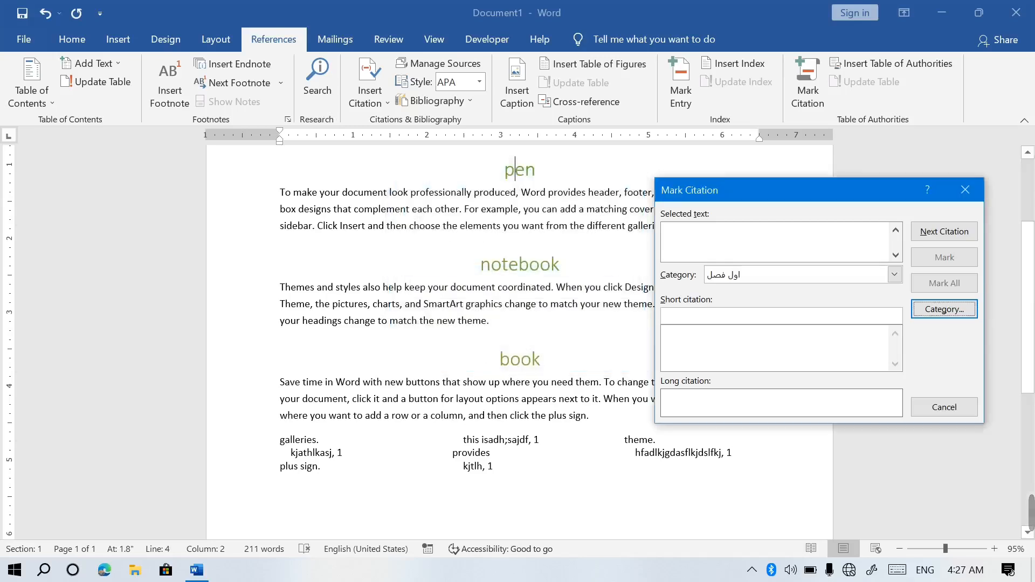
# Step: Load the "pen" heading as the citation text with "اول فصل" as its category
pyautogui.click(514, 170)
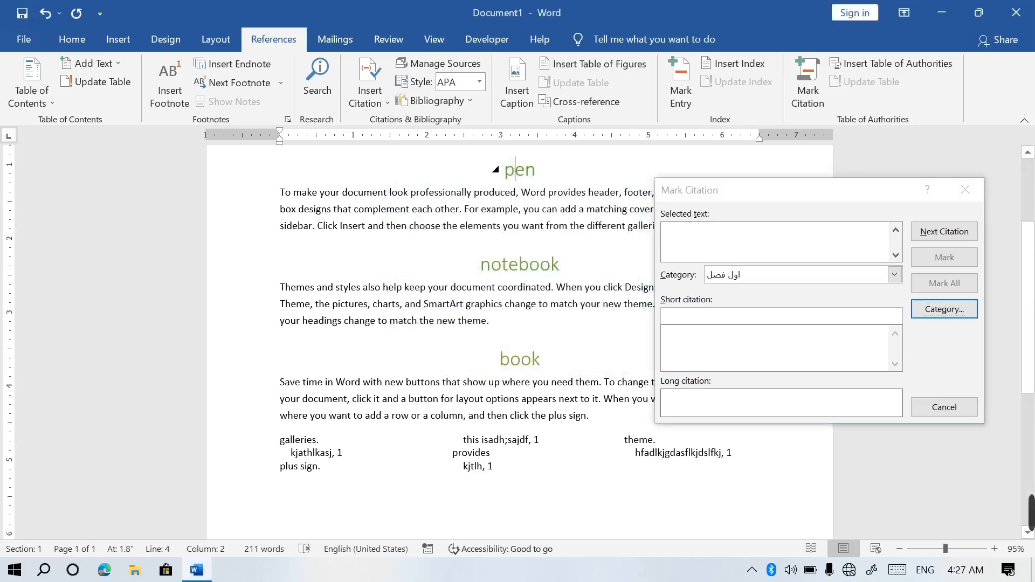
pyautogui.moveTo(535, 171); pyautogui.dragTo(507, 173)
pyautogui.moveTo(511, 177); pyautogui.dragTo(515, 162)
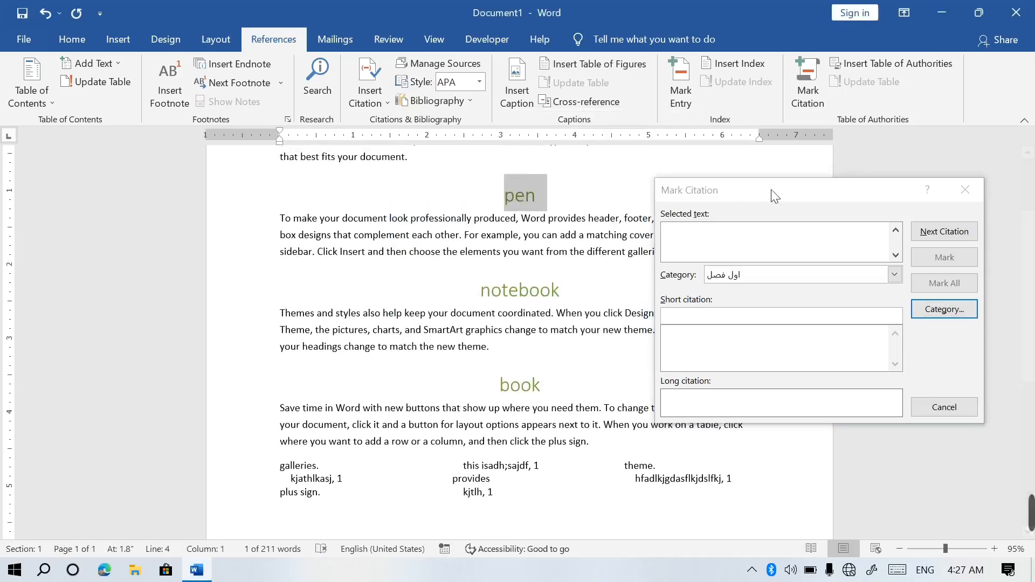
pyautogui.click(784, 195)
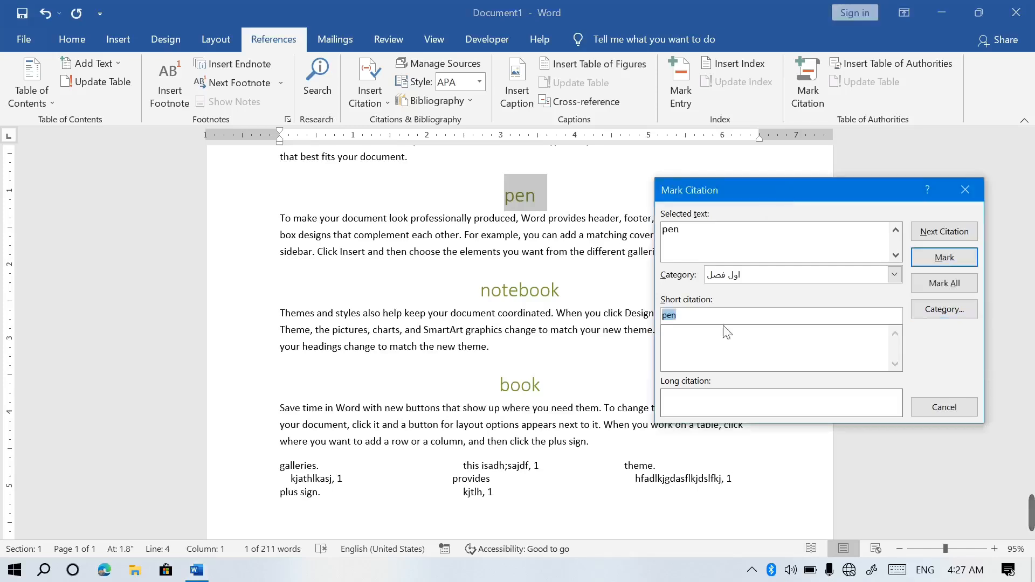
pyautogui.click(894, 274)
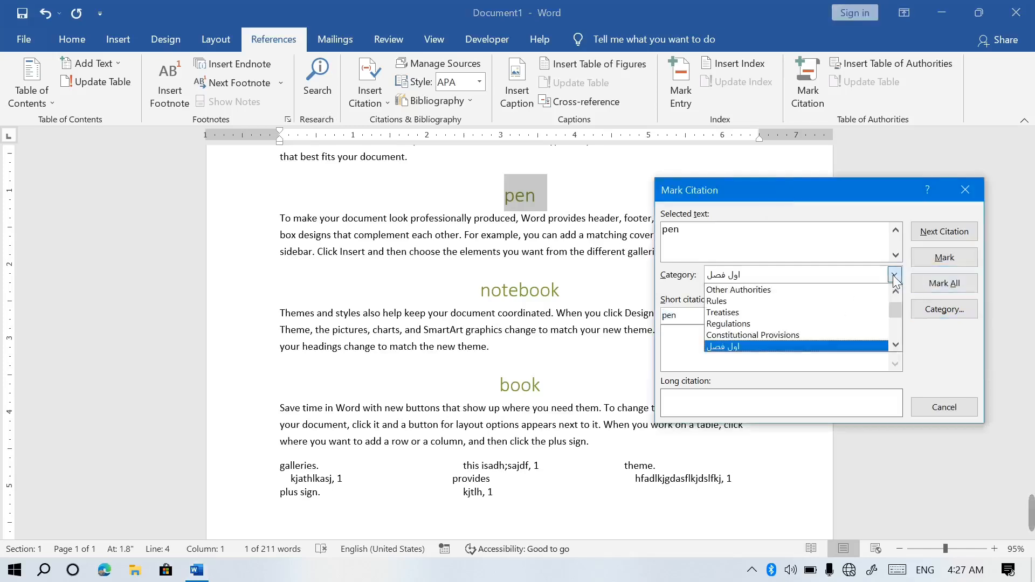
pyautogui.click(758, 363)
# Step: Mark the "notebook" heading as a citation in the "اول فصل" category
pyautogui.moveTo(861, 186); pyautogui.dragTo(893, 173)
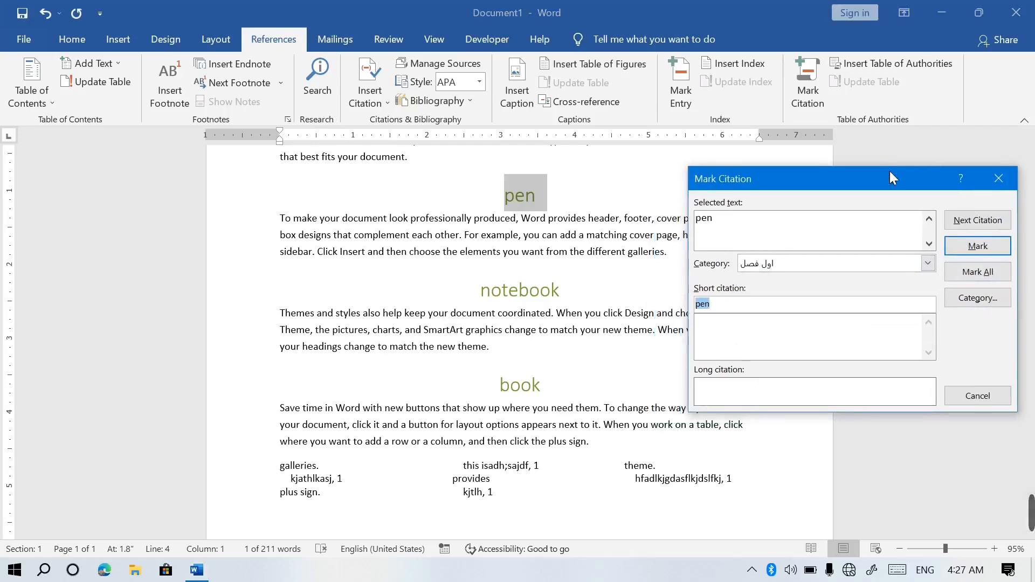
pyautogui.click(520, 291)
pyautogui.click(541, 291)
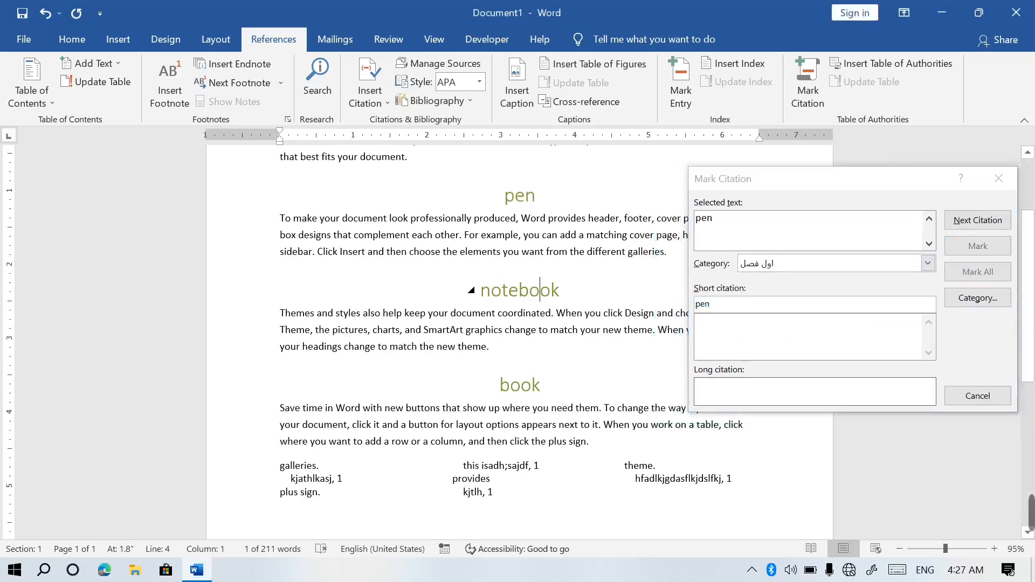
pyautogui.moveTo(561, 291); pyautogui.dragTo(474, 289)
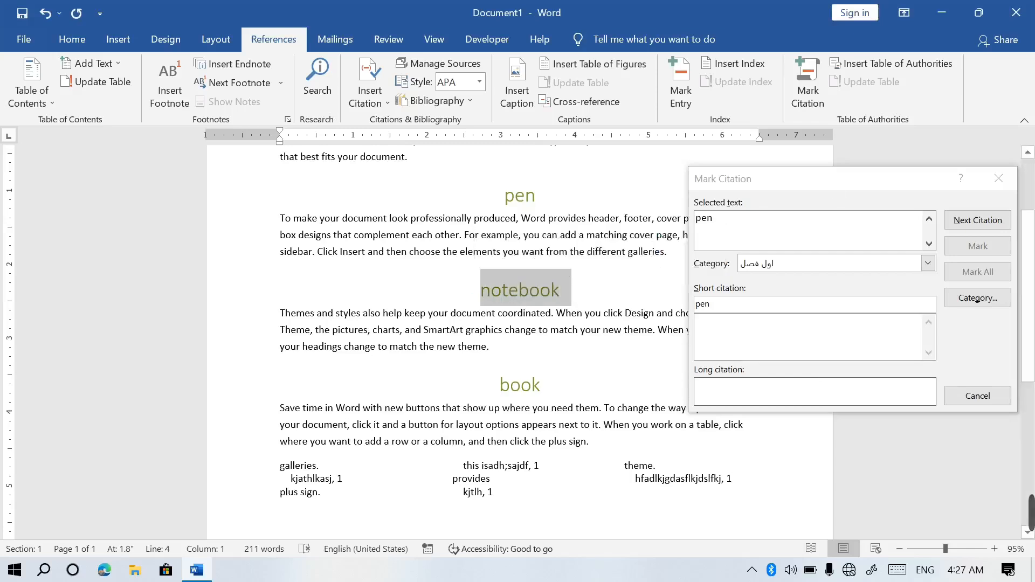
pyautogui.click(870, 181)
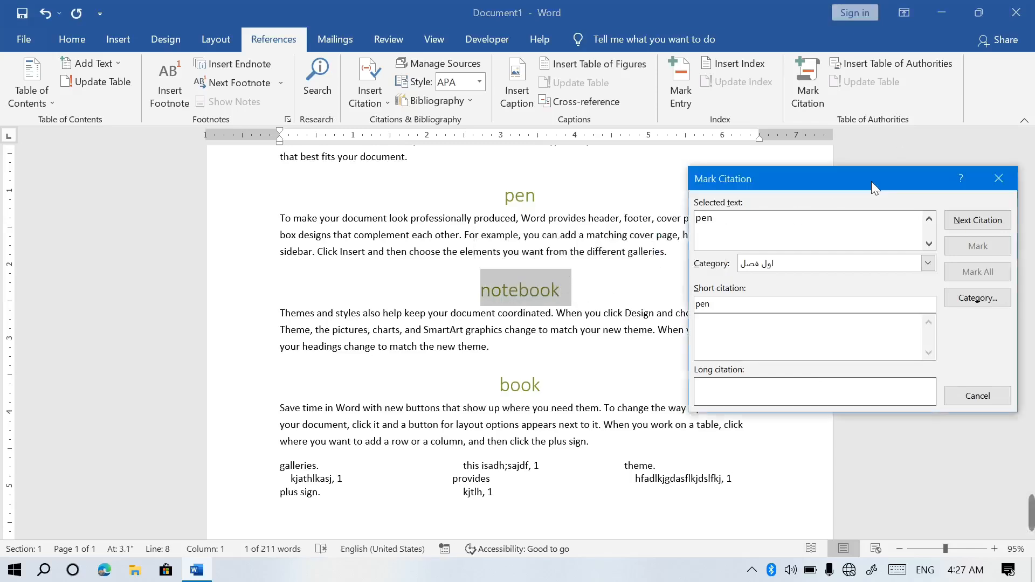
pyautogui.click(929, 266)
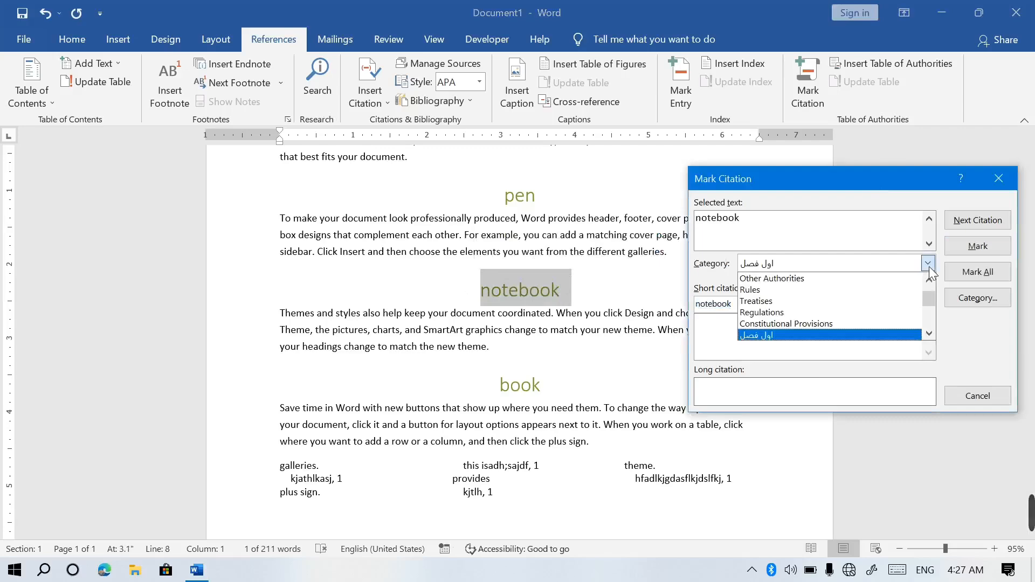
pyautogui.click(929, 266)
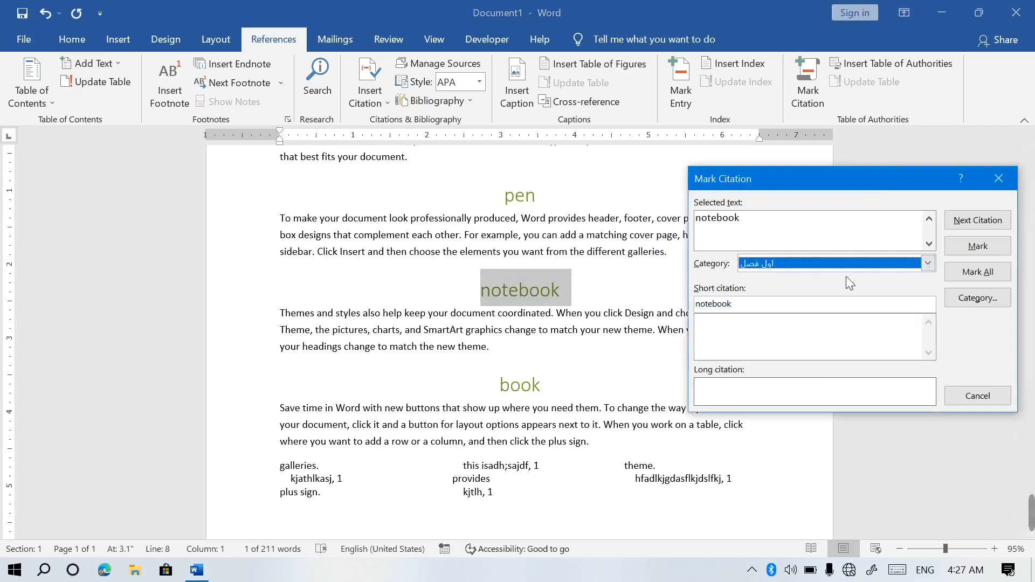
pyautogui.click(978, 246)
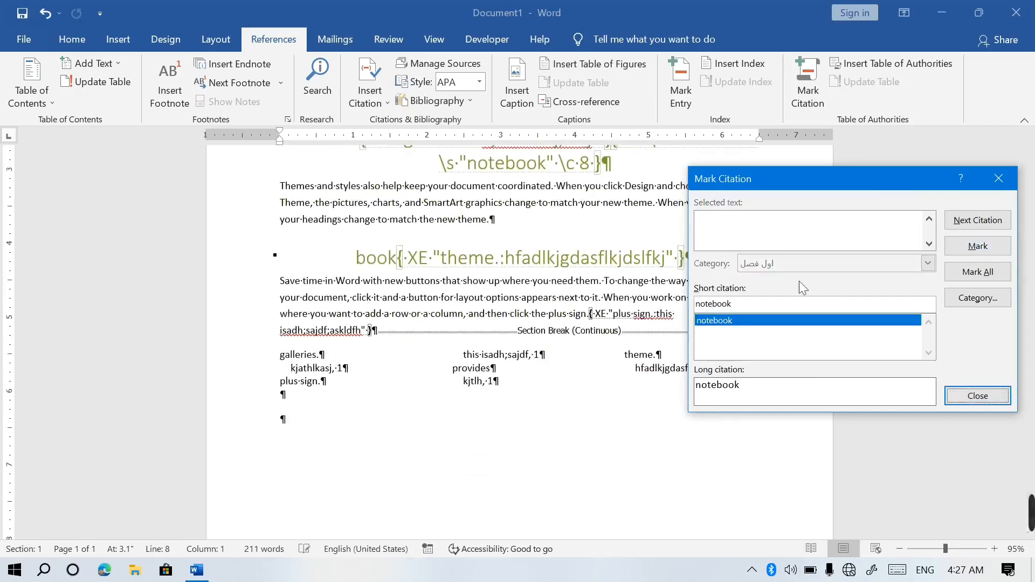
# Step: Mark the "pen" heading as a citation in the "اول فصل" category
pyautogui.moveTo(821, 178); pyautogui.dragTo(823, 195)
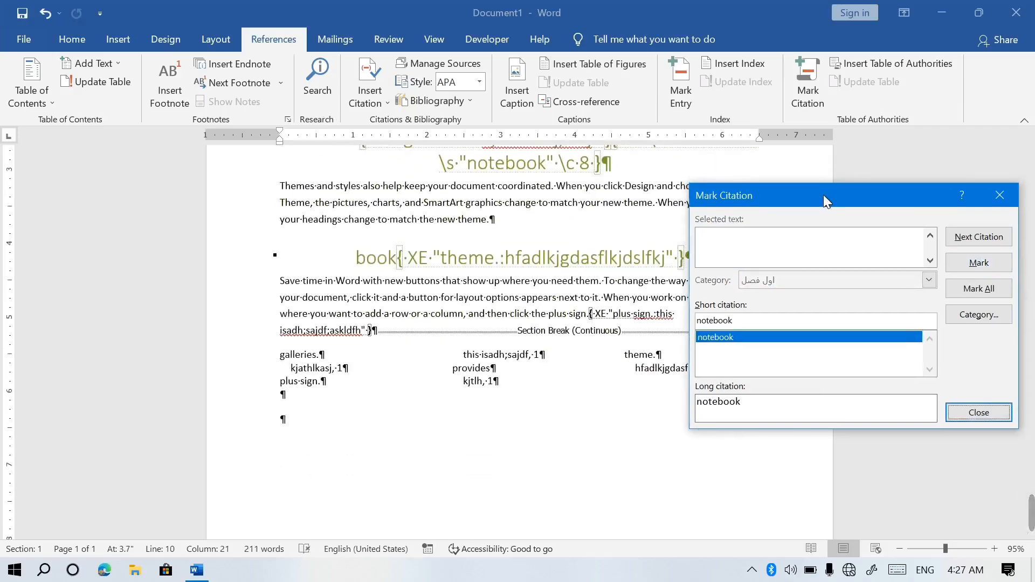
pyautogui.moveTo(1027, 288); pyautogui.dragTo(1026, 202)
pyautogui.doubleClick(529, 221)
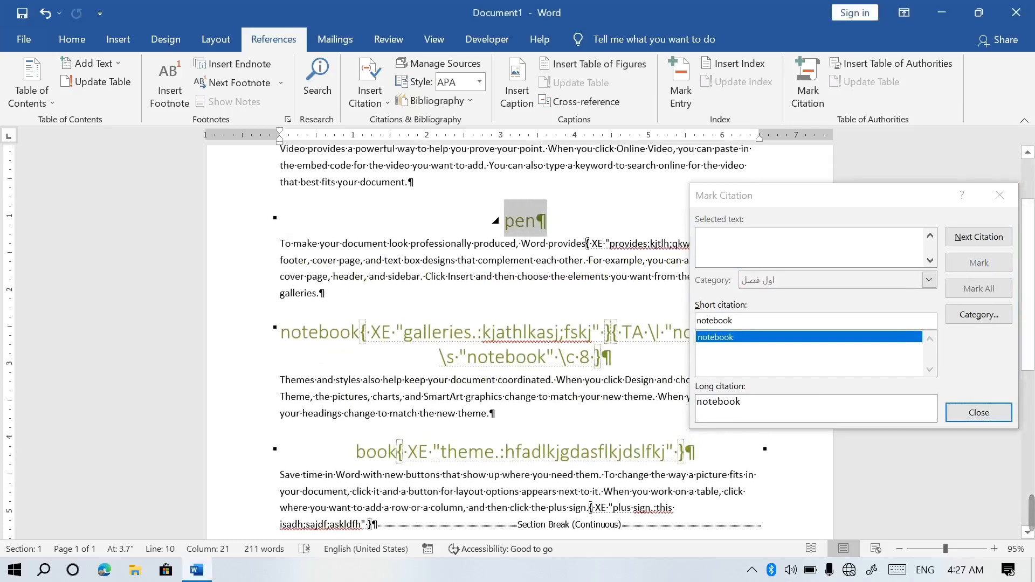
pyautogui.click(826, 202)
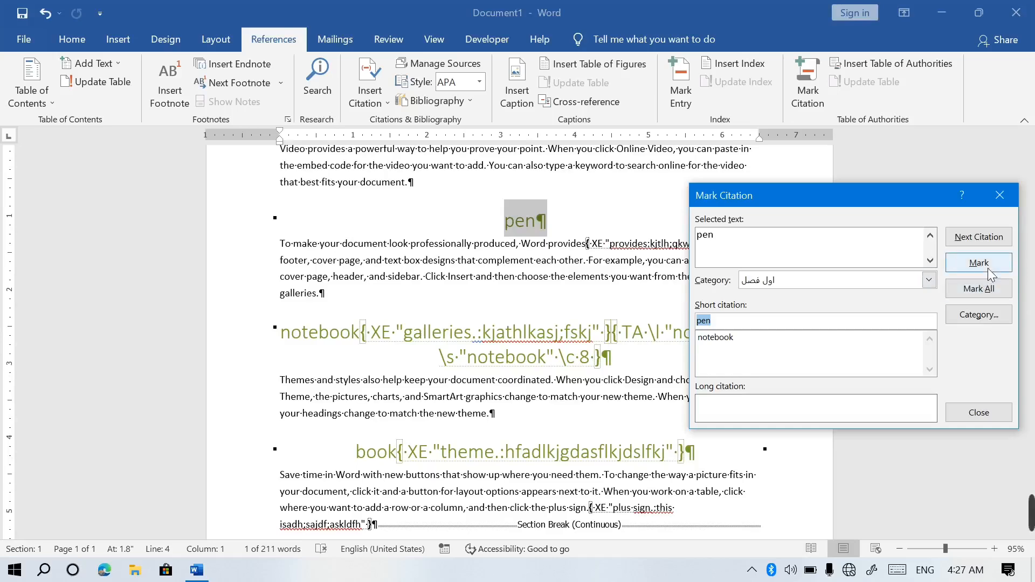
pyautogui.click(978, 262)
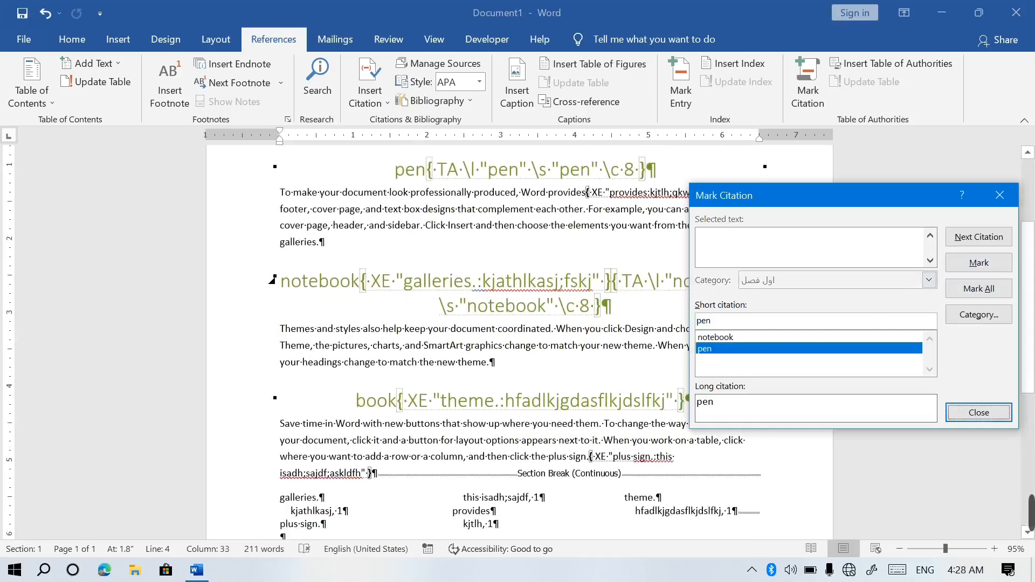
# Step: Select the "book" heading text, choose "دوهم فصل" as its citation category and close Mark Citation
pyautogui.click(645, 169)
pyautogui.moveTo(355, 401); pyautogui.dragTo(396, 400)
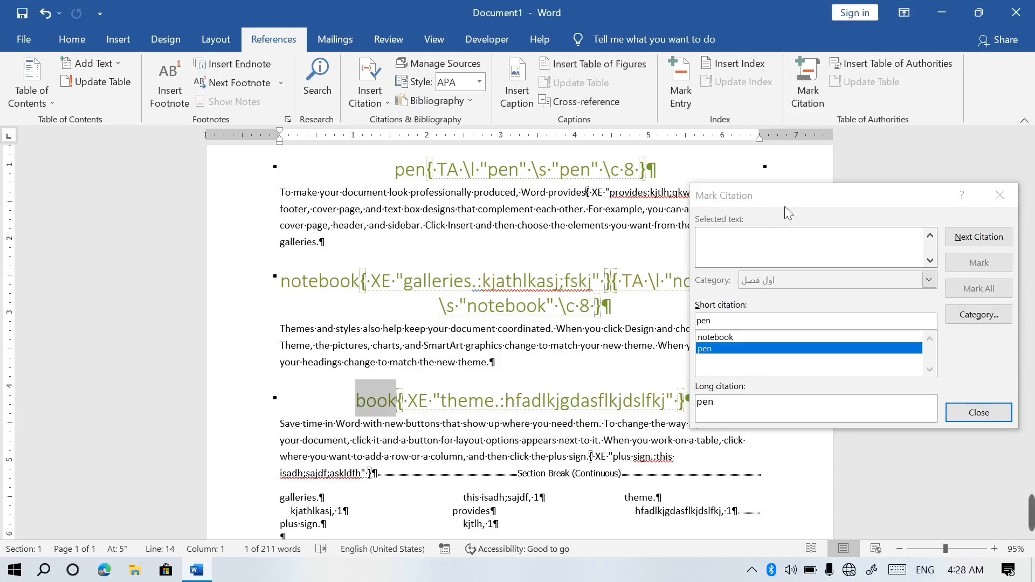
pyautogui.click(803, 194)
pyautogui.click(928, 279)
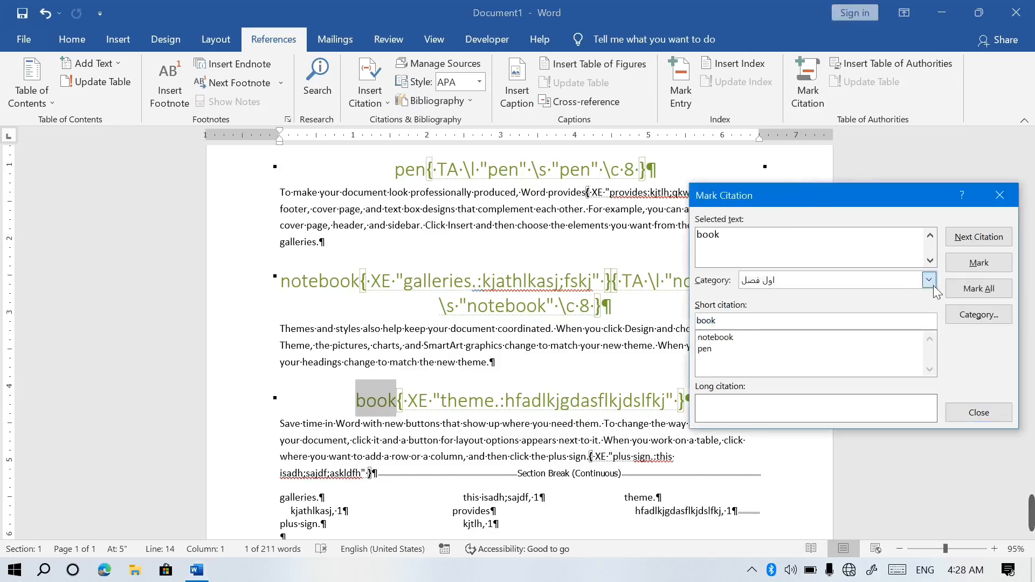
pyautogui.scroll(4, 926, 318)
pyautogui.scroll(-4, 926, 319)
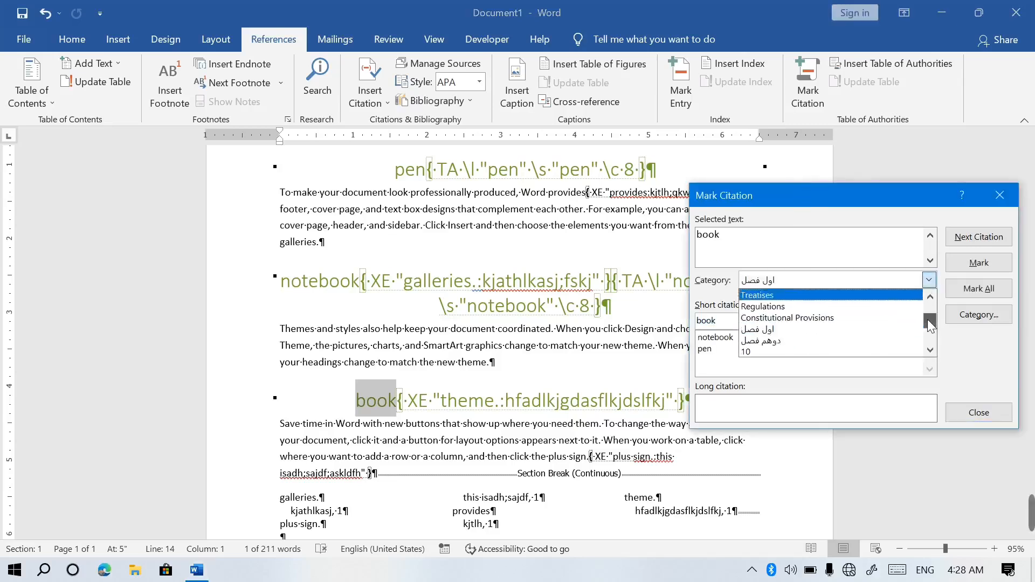
pyautogui.click(749, 339)
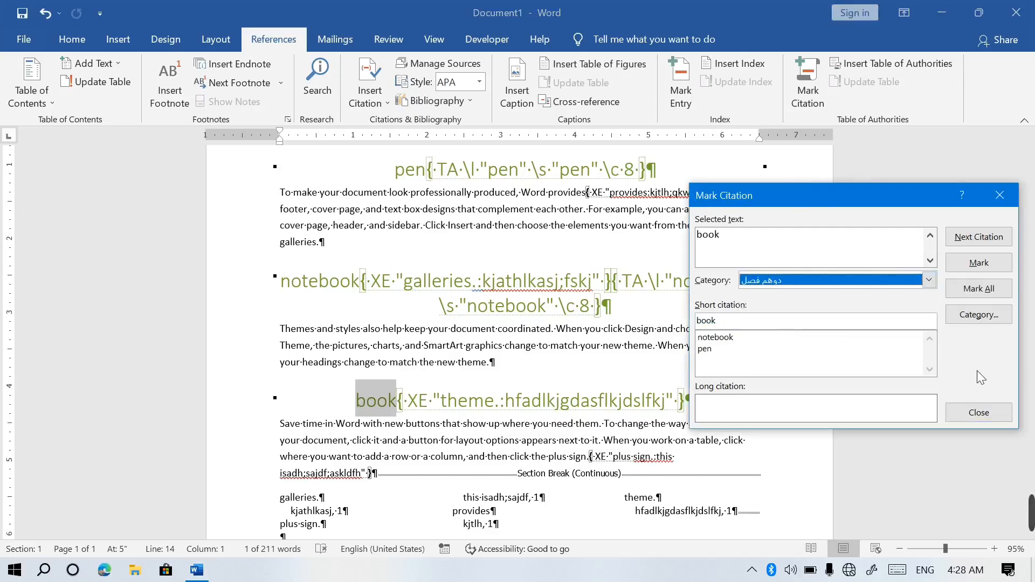
pyautogui.click(977, 414)
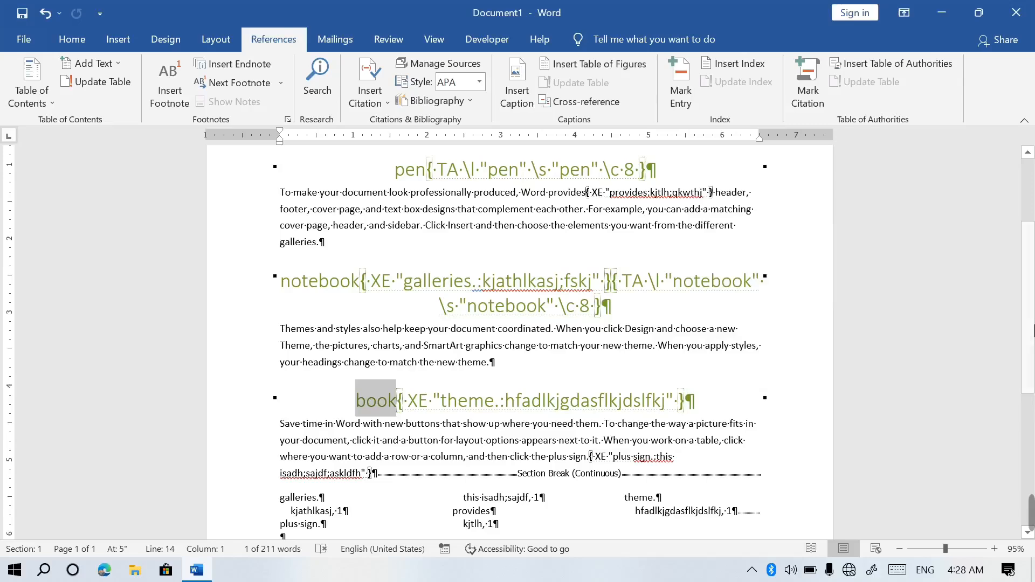
# Step: Insert a column break before the first paragraph and place the cursor on the blank page above it
pyautogui.scroll(4, 1033, 329)
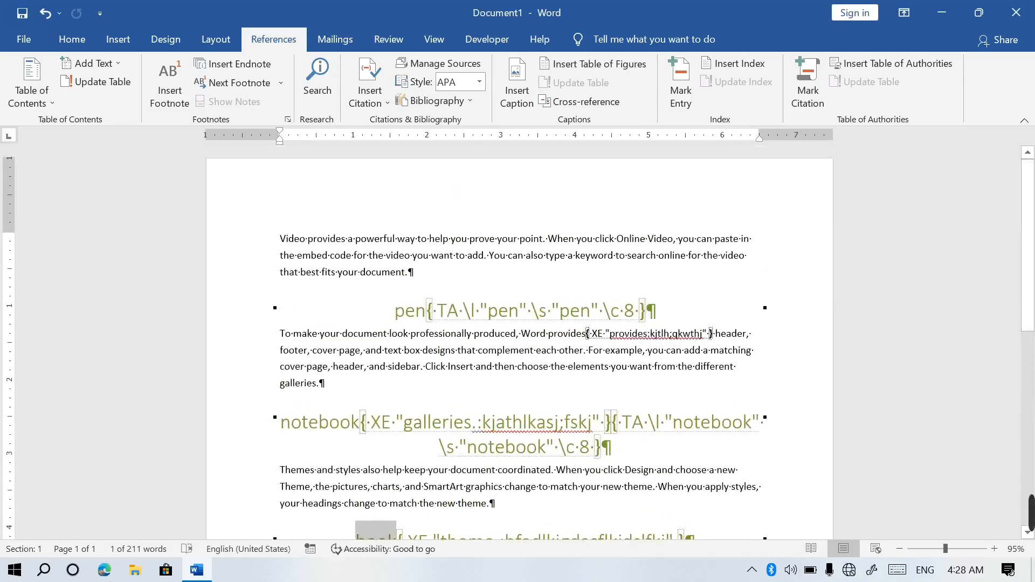
pyautogui.click(279, 239)
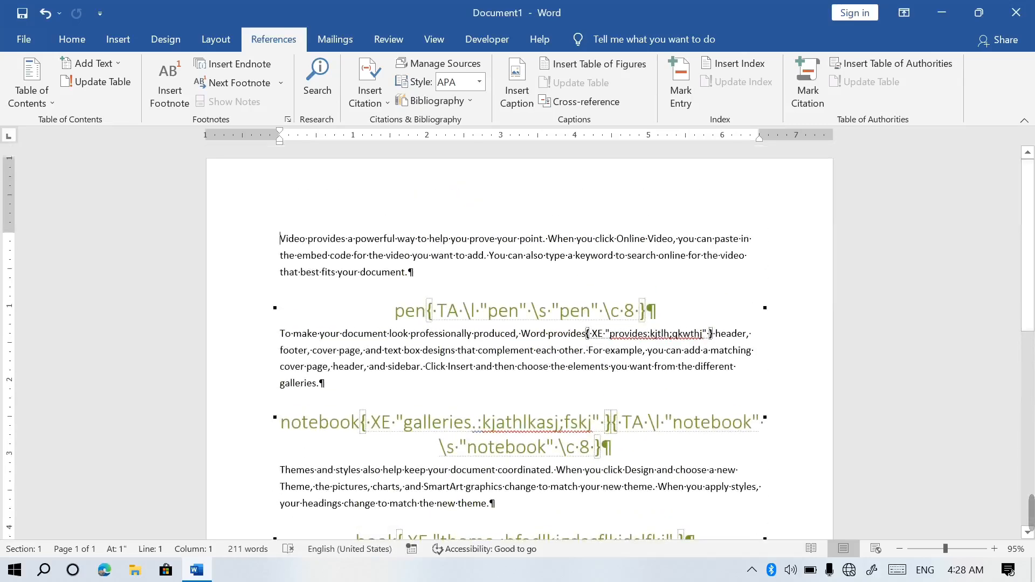
pyautogui.hotkey('ctrl', 'Return')
pyautogui.doubleClick(431, 182)
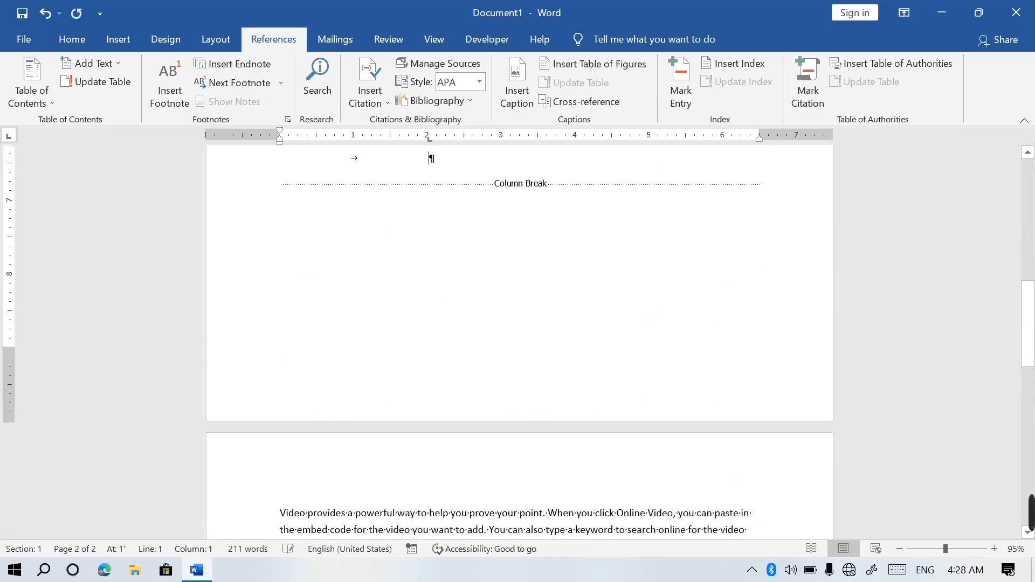
pyautogui.moveTo(1027, 323); pyautogui.dragTo(1025, 231)
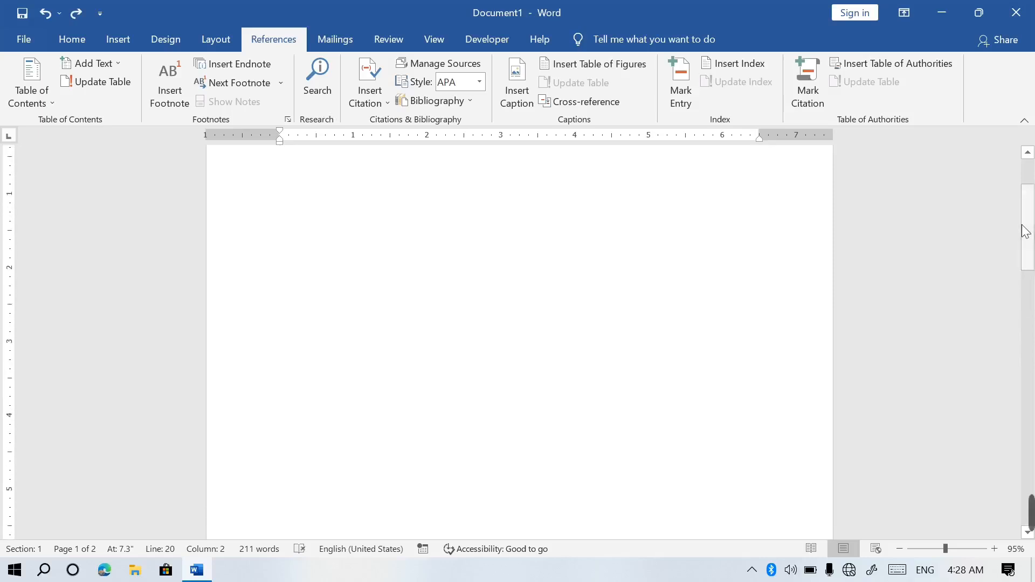
pyautogui.doubleClick(346, 211)
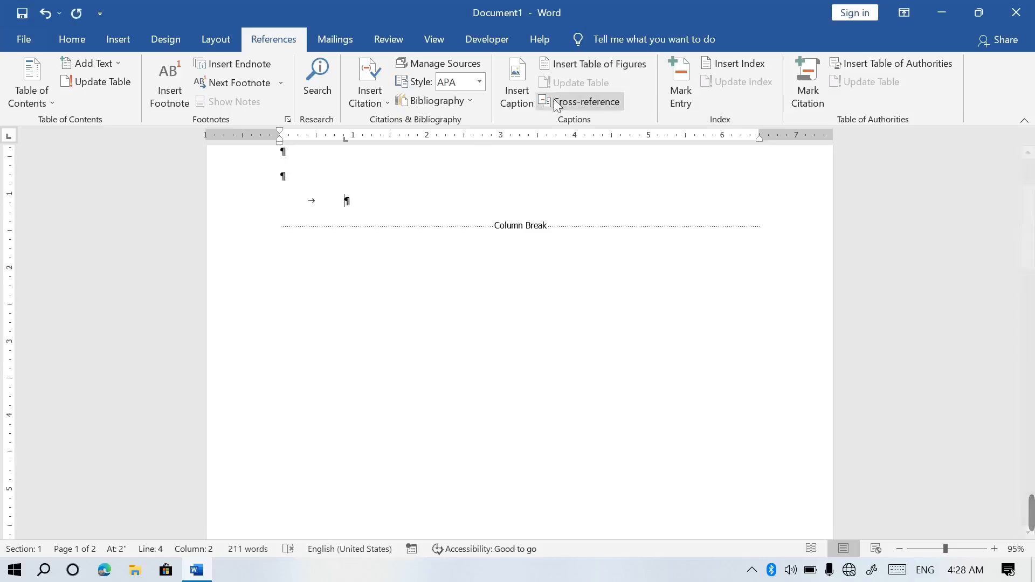
# Step: Insert a table of authorities for the "اول فصل" category at the cursor
pyautogui.click(846, 65)
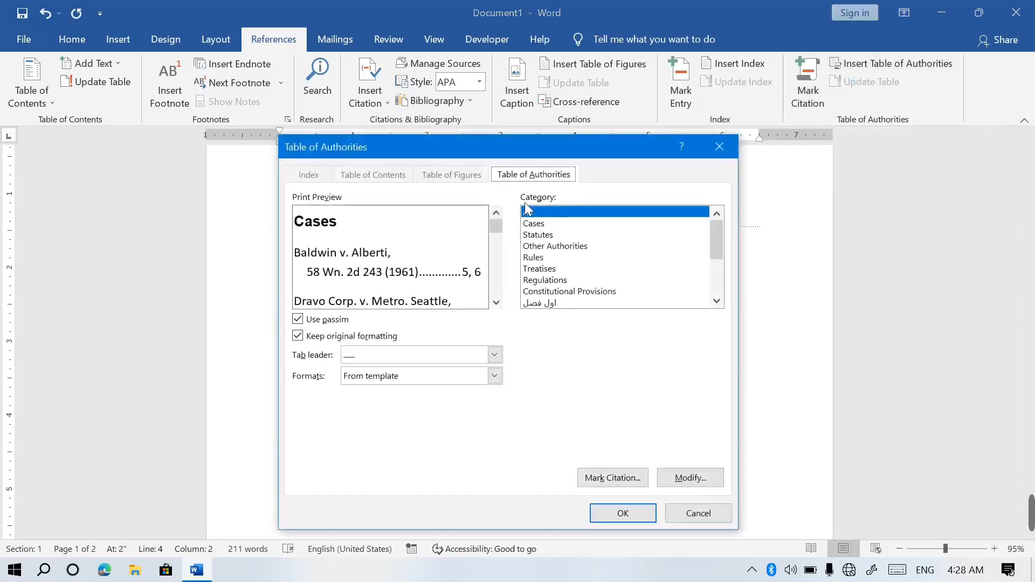
pyautogui.click(552, 304)
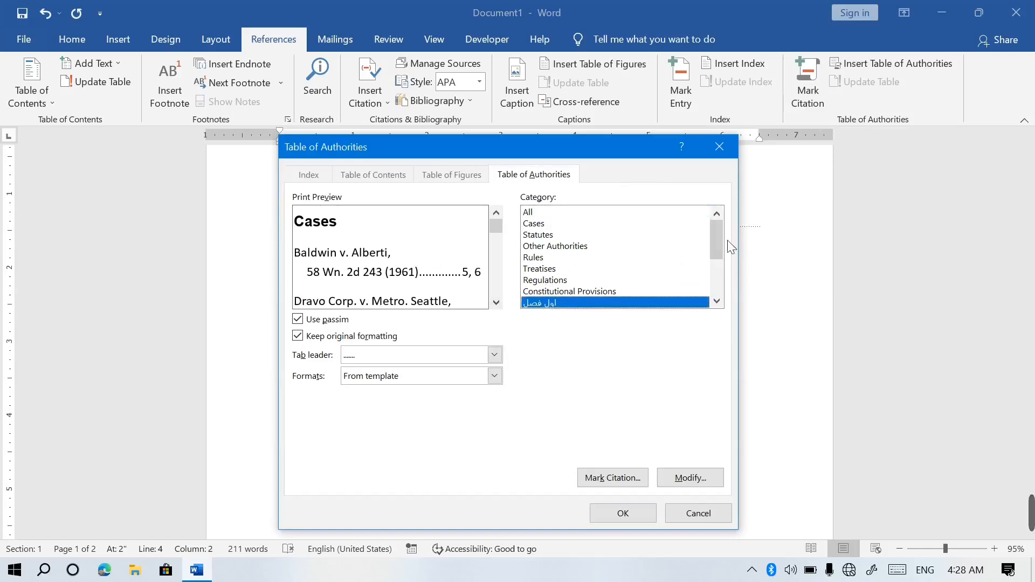
pyautogui.scroll(-1, 716, 233)
pyautogui.click(625, 514)
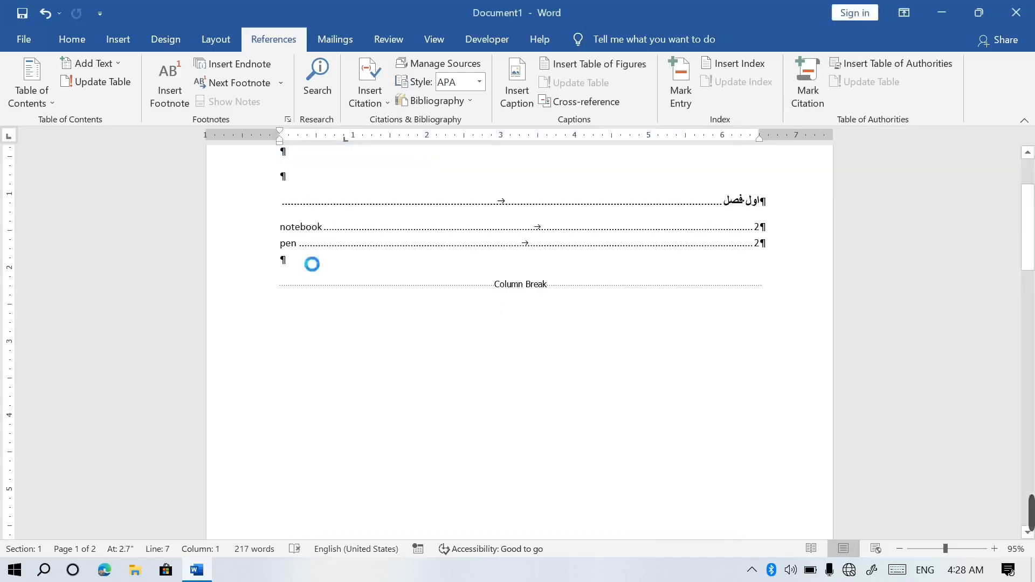
# Step: Insert a second table of authorities for the "دوهم فصل" category below the first one
pyautogui.click(868, 65)
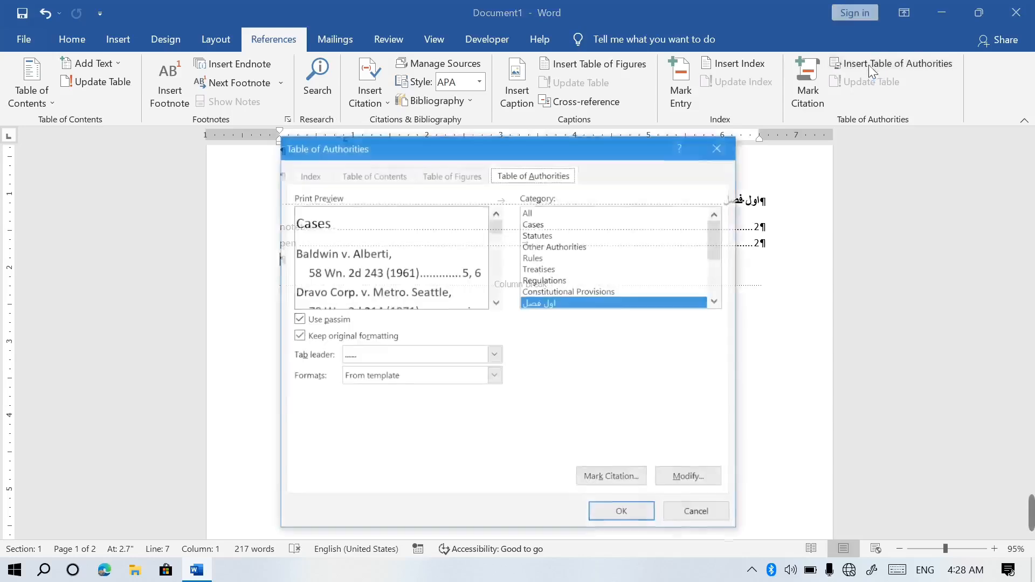
pyautogui.moveTo(718, 240); pyautogui.dragTo(717, 262)
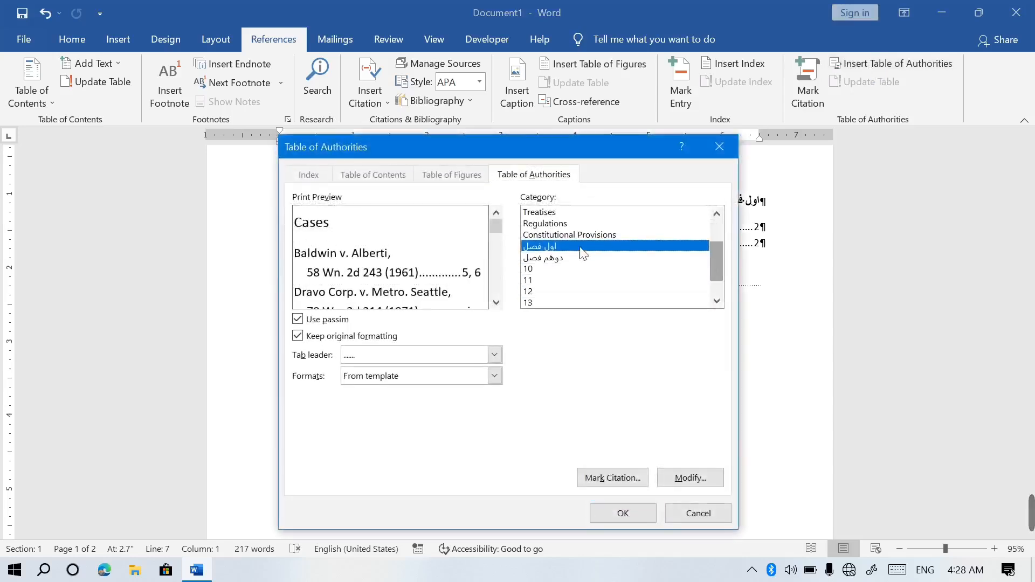
pyautogui.click(538, 269)
pyautogui.click(537, 257)
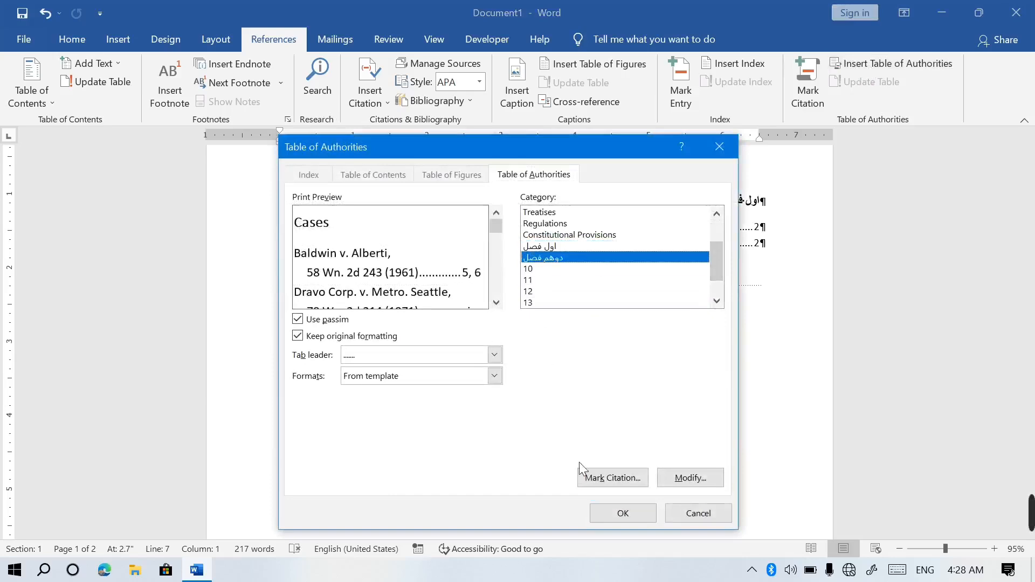
pyautogui.click(605, 521)
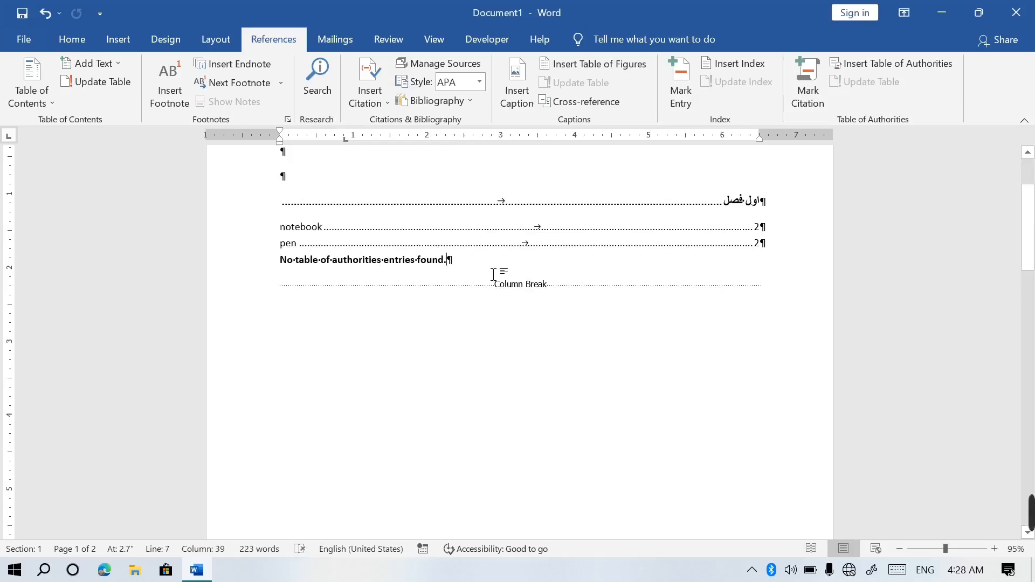
# Step: Try to replace the selected tables of authorities with a single one for the "دوهم فصل" category
pyautogui.click(385, 251)
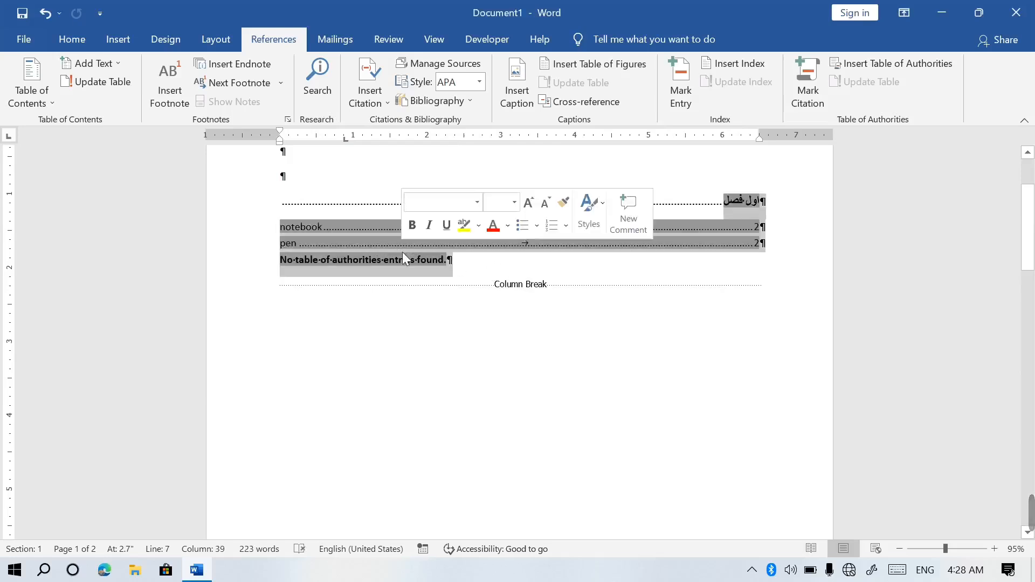
pyautogui.click(868, 82)
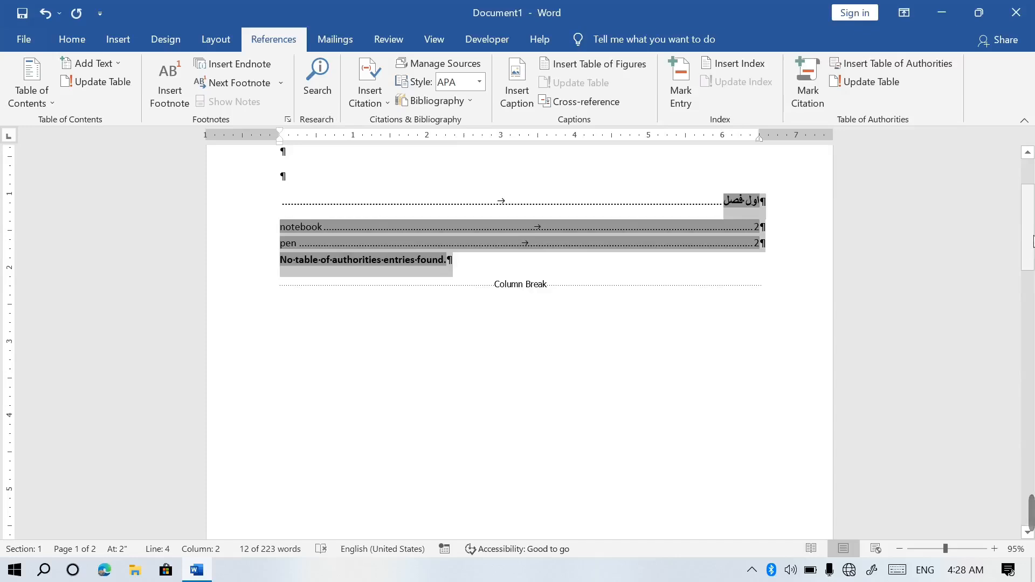
pyautogui.click(888, 63)
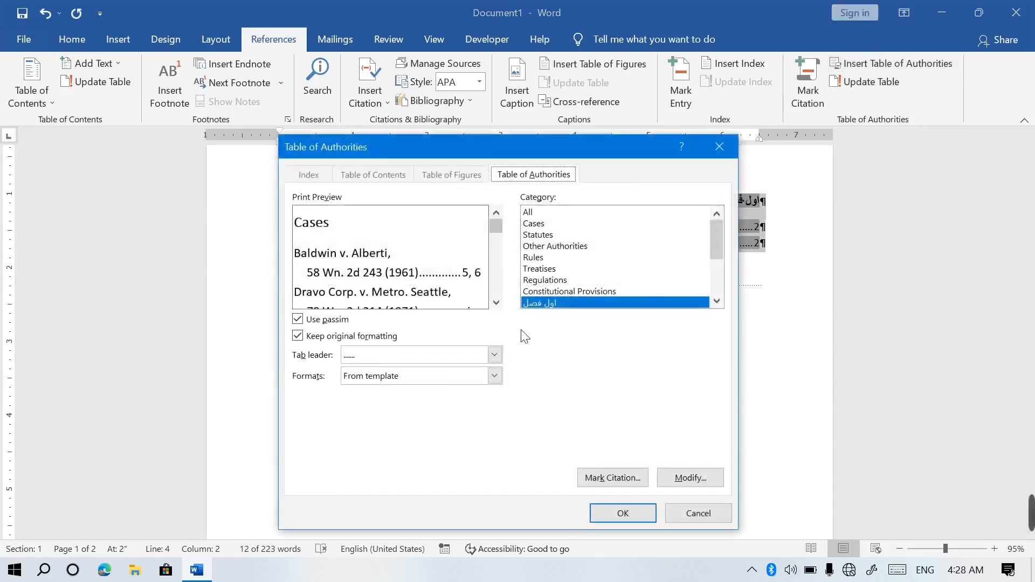
pyautogui.scroll(-1, 720, 240)
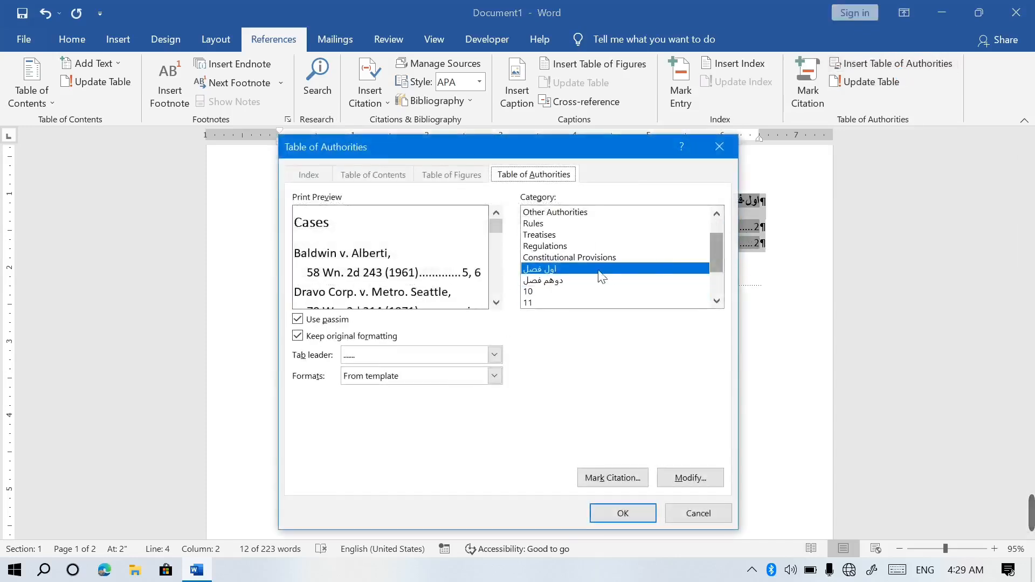
pyautogui.click(550, 280)
pyautogui.click(626, 517)
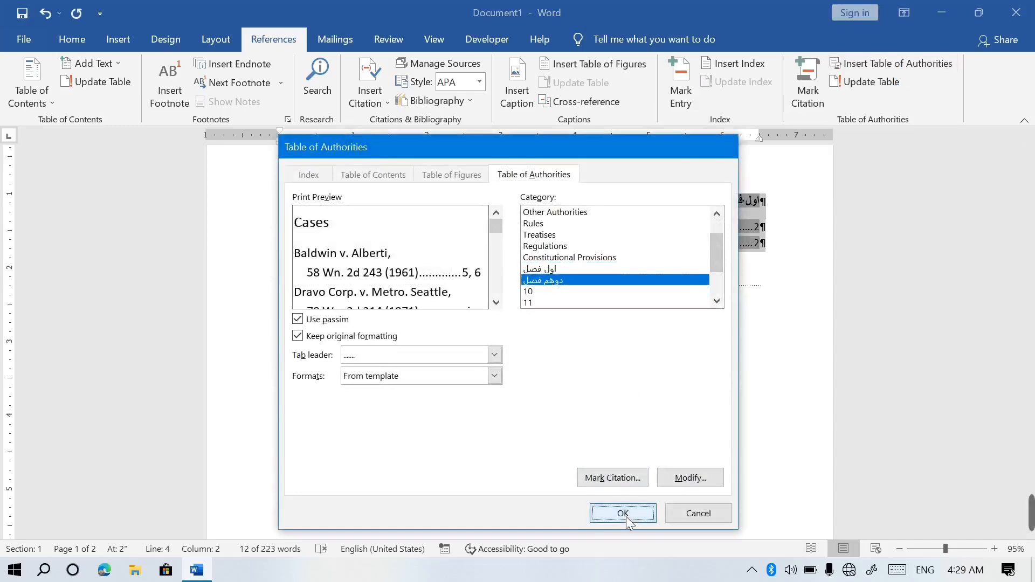
pyautogui.click(461, 332)
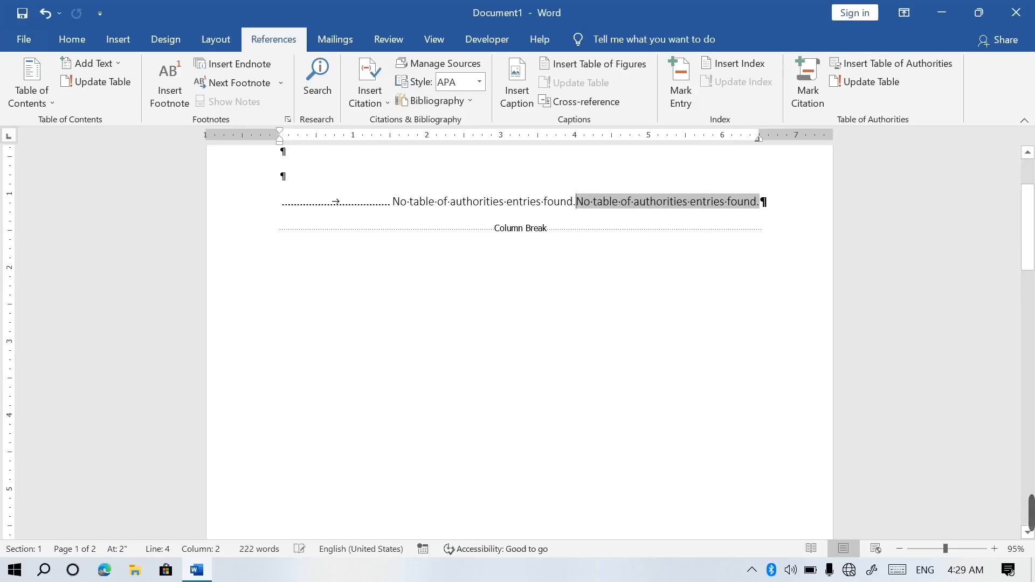
# Step: Undo the latest table insertions and insert a table of authorities for the "اول فصل" category
pyautogui.hotkey('ctrl', 'z')
pyautogui.hotkey('ctrl', 'z')
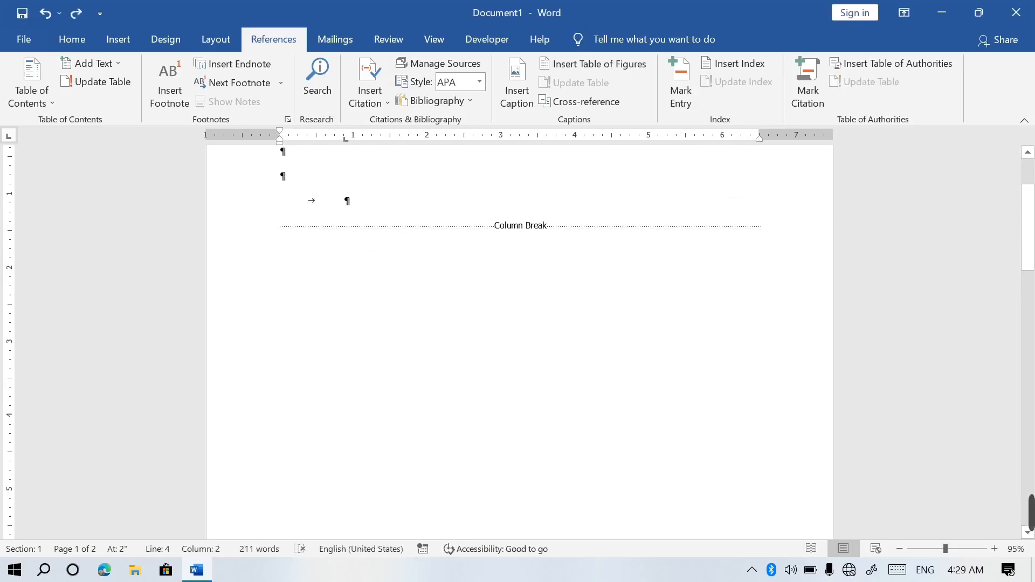
pyautogui.click(859, 62)
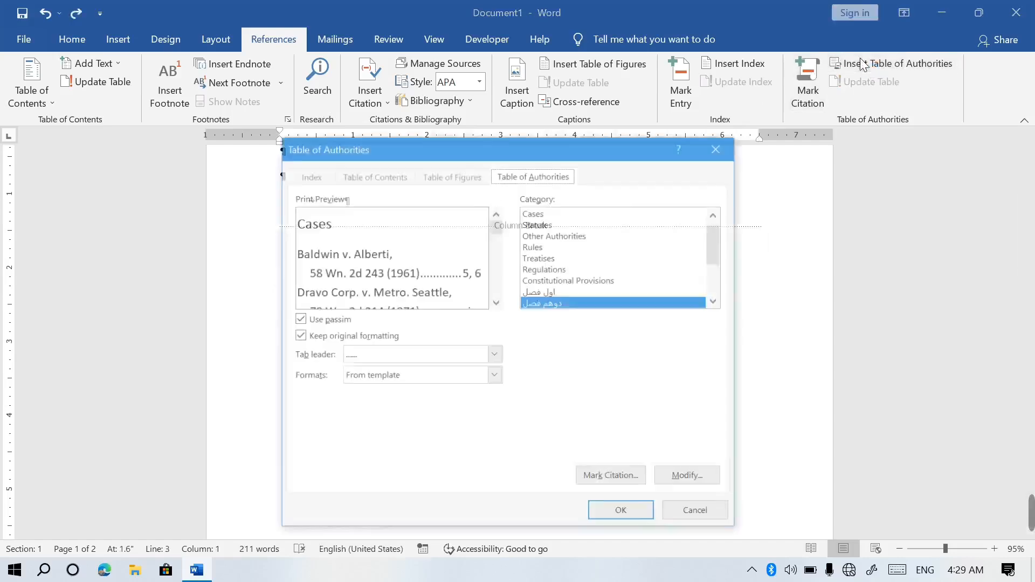
pyautogui.click(578, 291)
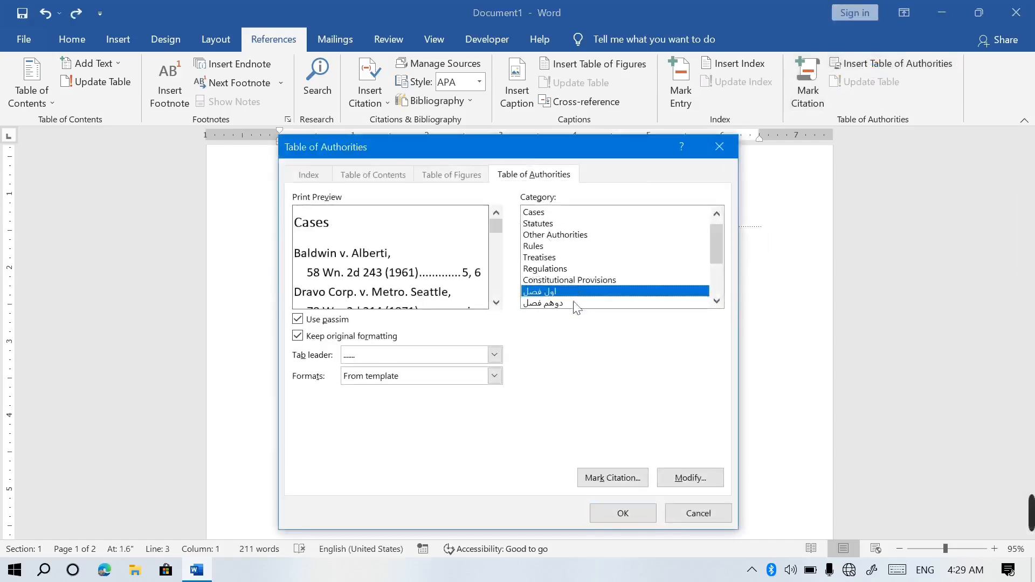
pyautogui.click(623, 513)
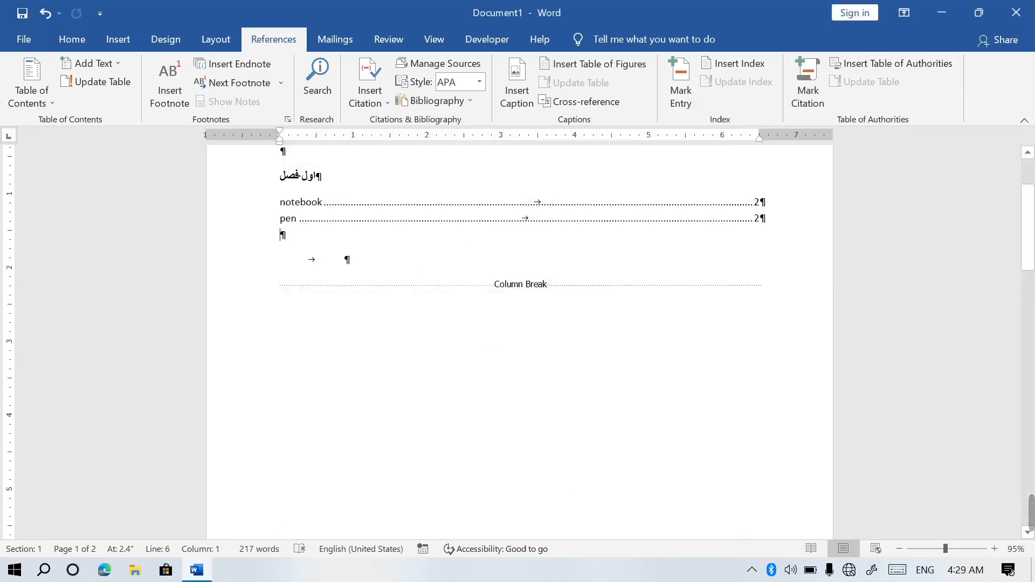
# Step: Insert a table of authorities for the "دوهم فصل" category directly below the first table
pyautogui.click(878, 63)
pyautogui.moveTo(713, 245); pyautogui.dragTo(715, 263)
pyautogui.click(546, 269)
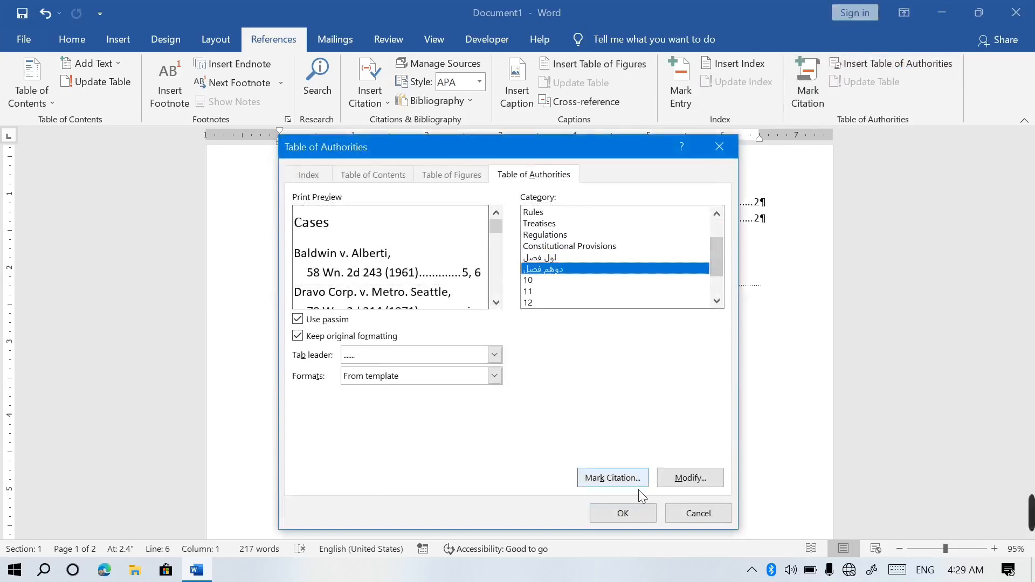
pyautogui.click(622, 513)
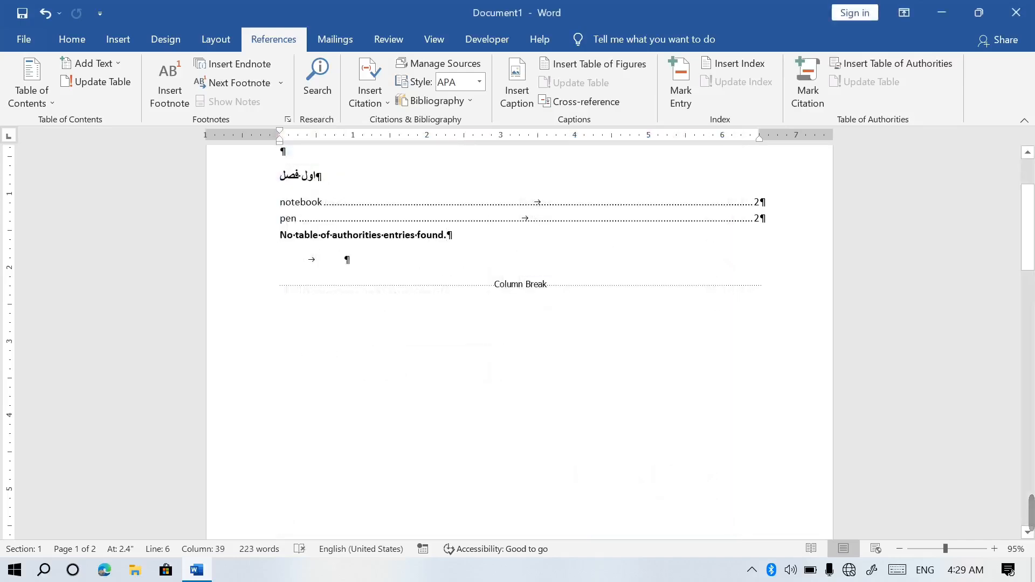
# Step: Add the lines "computer", "mpouse" and "usb" below the index at the end of the document
pyautogui.moveTo(1028, 249); pyautogui.dragTo(1030, 475)
pyautogui.click(307, 427)
pyautogui.press('Return')
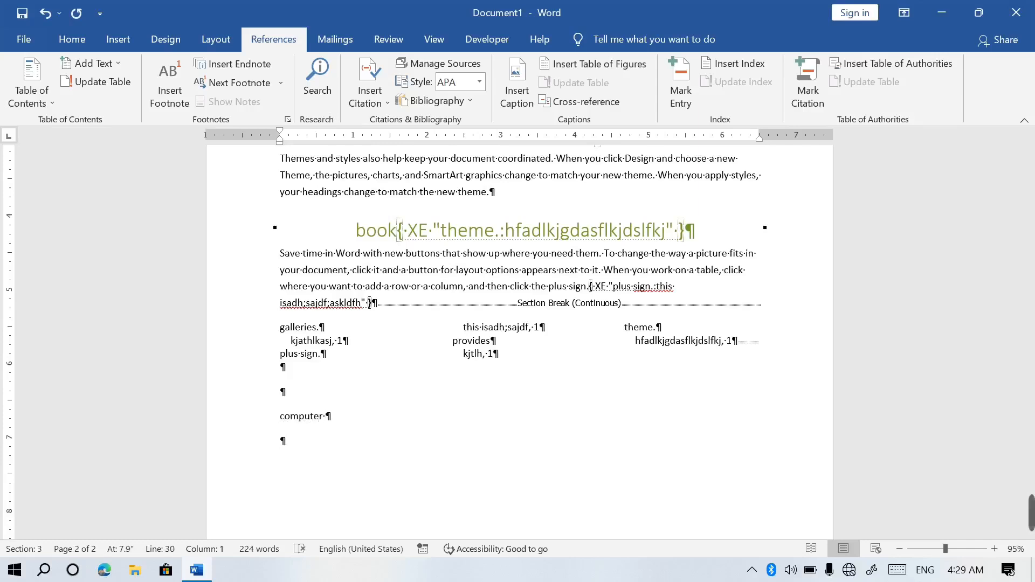
pyautogui.write('mpouse')
pyautogui.press('Return')
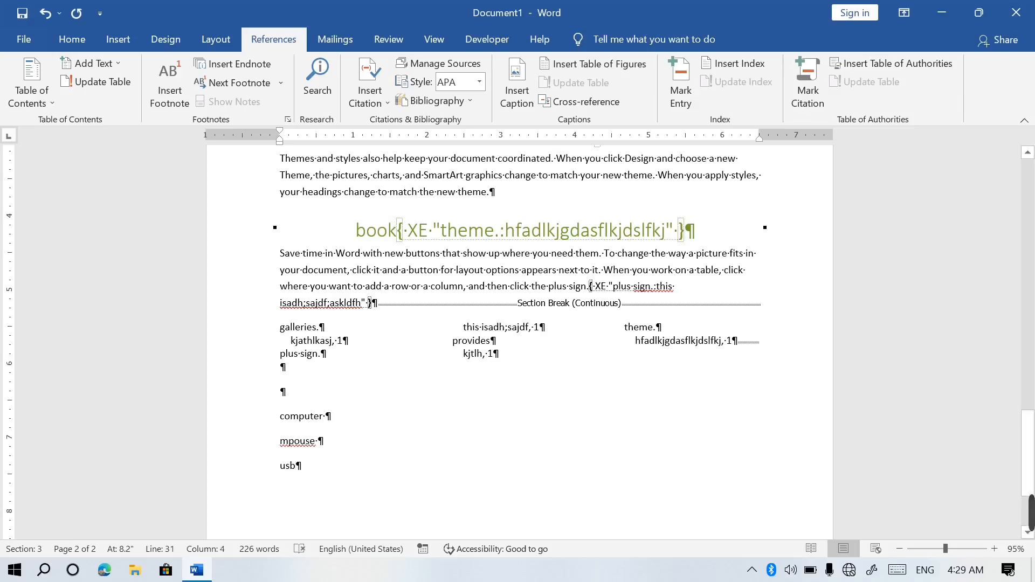
# Step: Apply the Heading 1 style to the "computer", "mpouse" and "usb" lines
pyautogui.moveTo(329, 416); pyautogui.dragTo(283, 393)
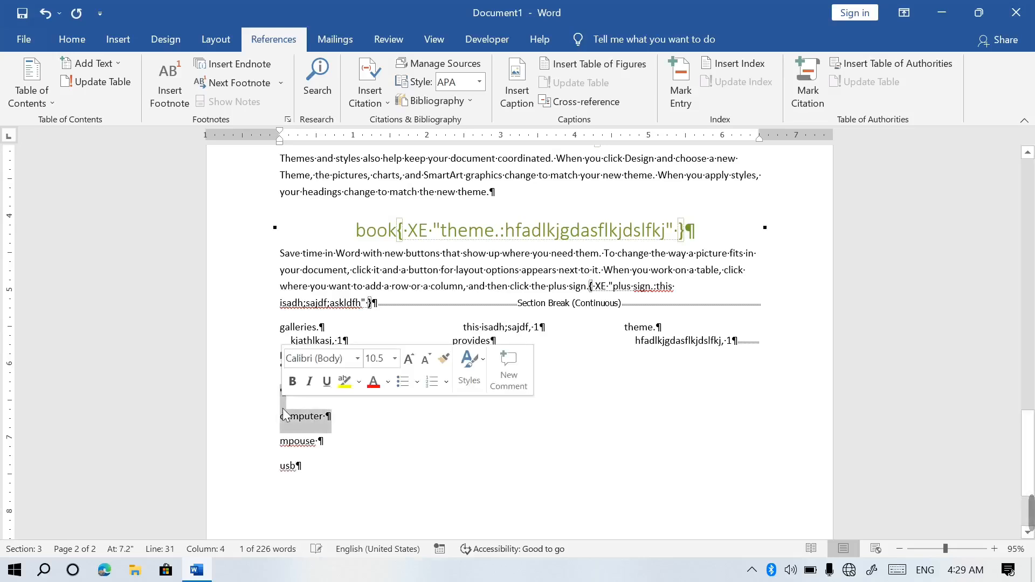
pyautogui.hotkey('ctrl', 'alt', '1')
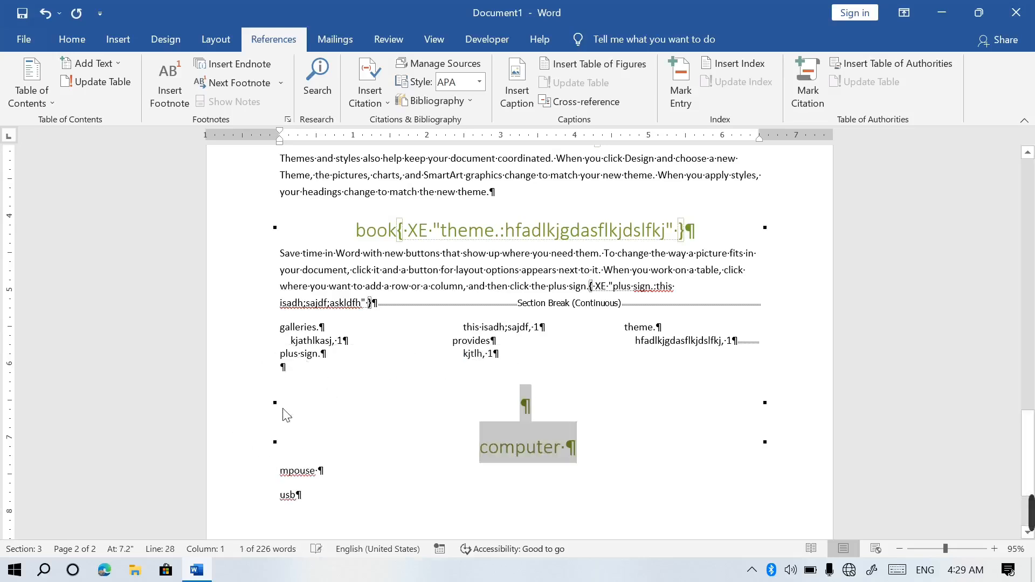
pyautogui.moveTo(321, 470); pyautogui.dragTo(276, 474)
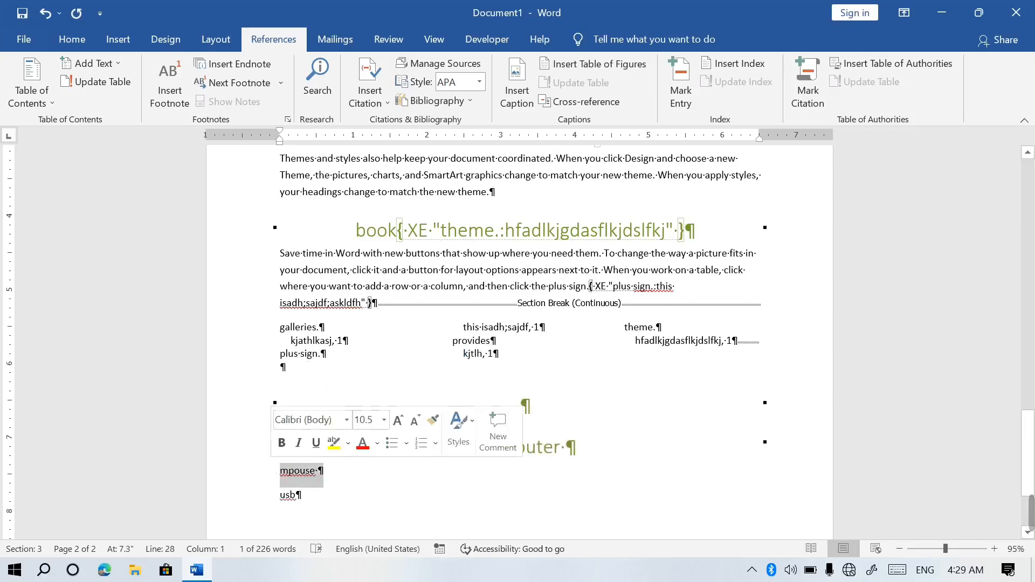
pyautogui.hotkey('ctrl', 'alt', '1')
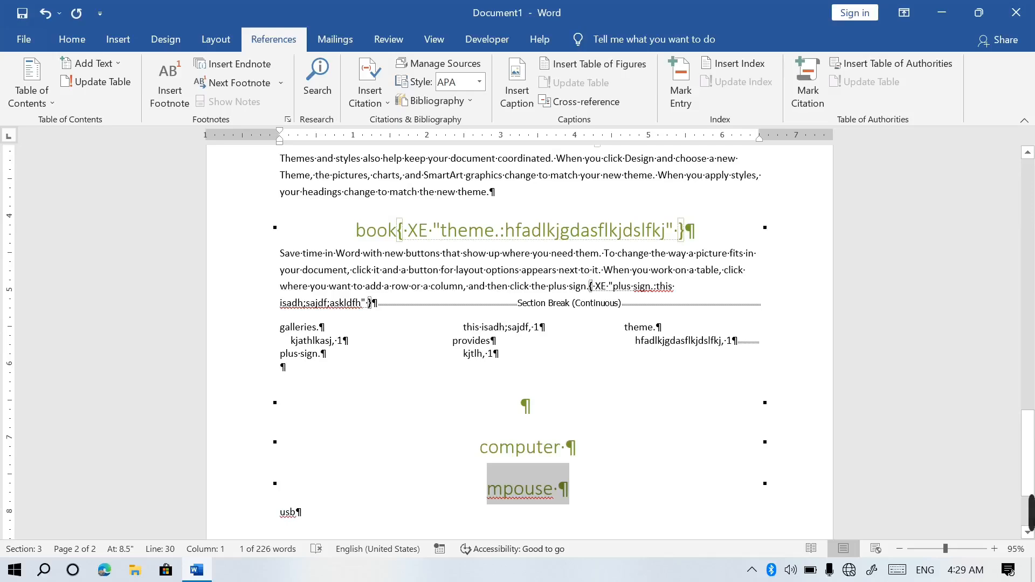
pyautogui.moveTo(318, 513); pyautogui.dragTo(278, 514)
pyautogui.hotkey('ctrl', 'alt', '1')
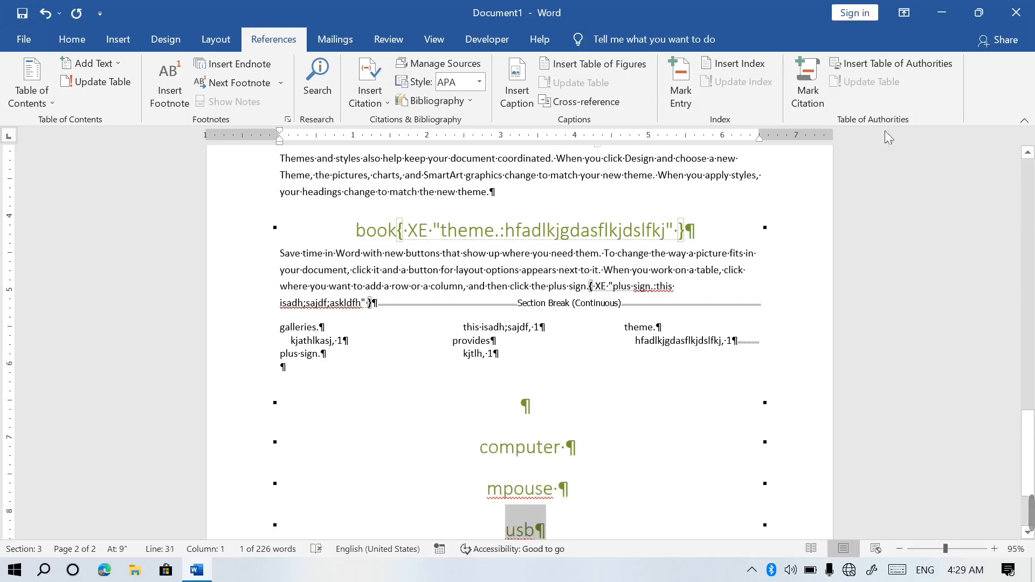
# Step: Mark the "usb" and "mpouse" headings as citations in the "دوهم فصل" category
pyautogui.click(807, 81)
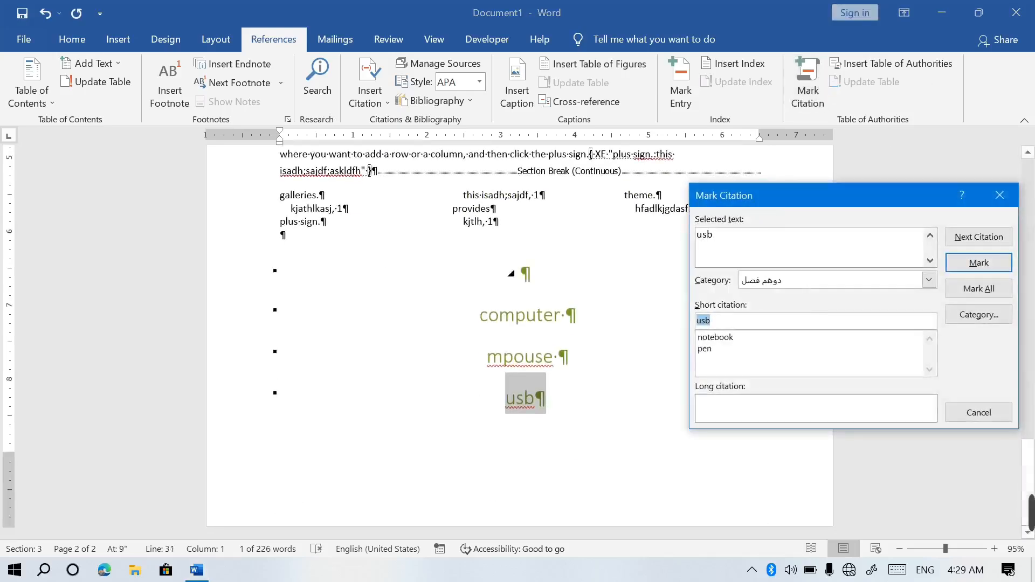
pyautogui.click(979, 263)
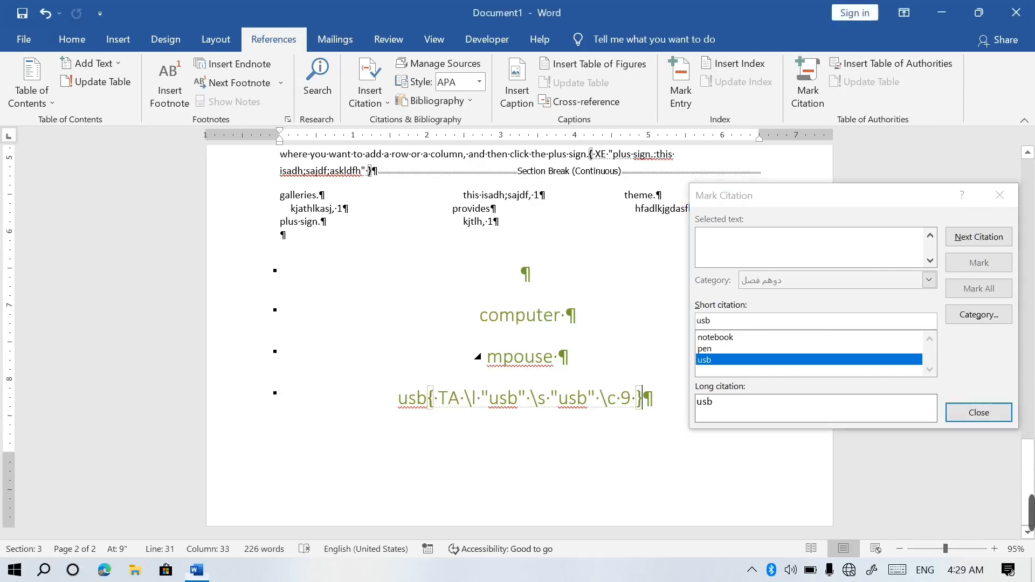
pyautogui.moveTo(558, 357); pyautogui.dragTo(486, 356)
pyautogui.click(833, 194)
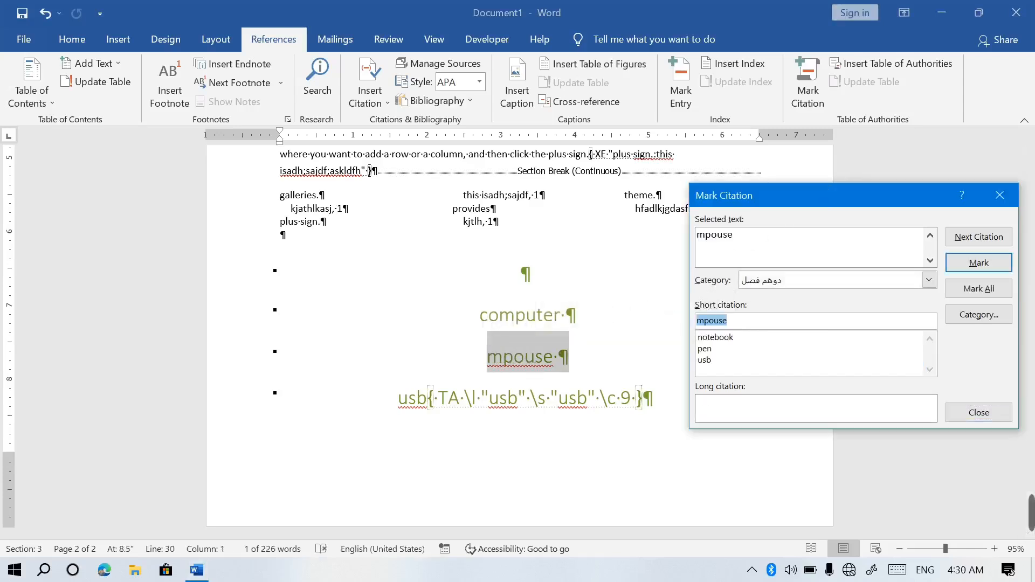
pyautogui.click(978, 262)
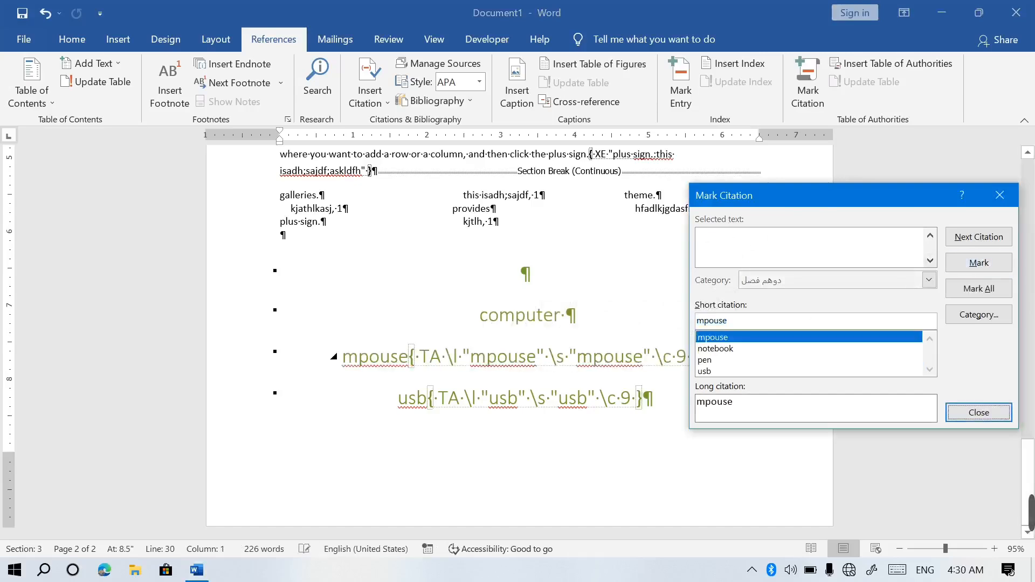
# Step: Mark the "computer" heading as a citation in the "دوهم فصل" category and close Mark Citation
pyautogui.moveTo(479, 315); pyautogui.dragTo(576, 315)
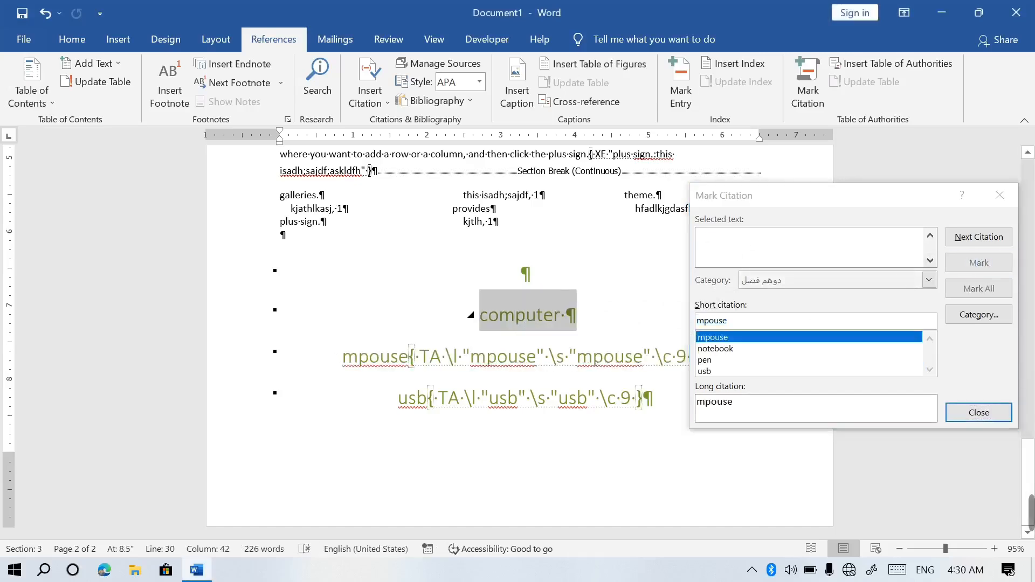
pyautogui.click(818, 202)
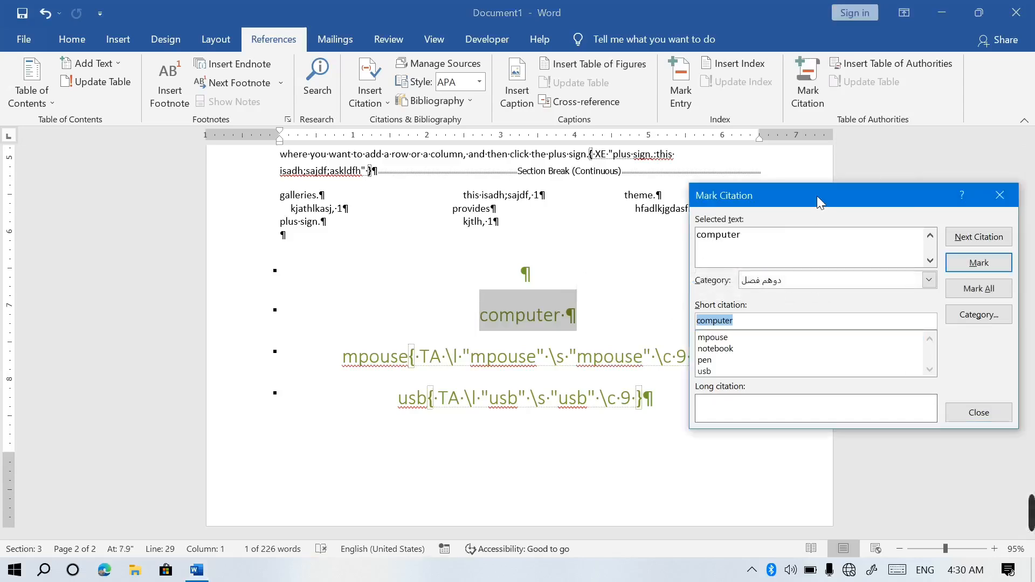
pyautogui.click(999, 264)
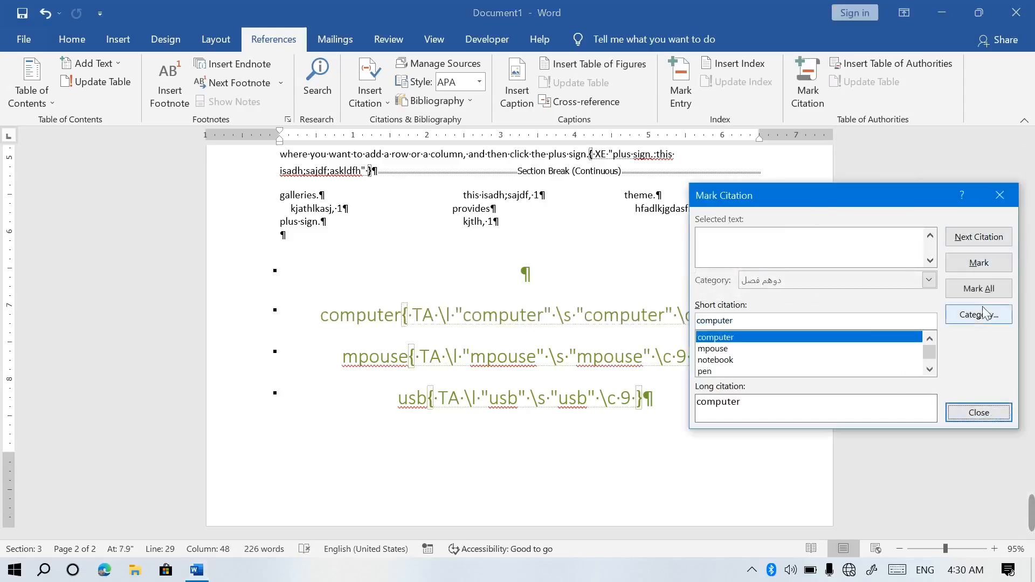
pyautogui.click(968, 414)
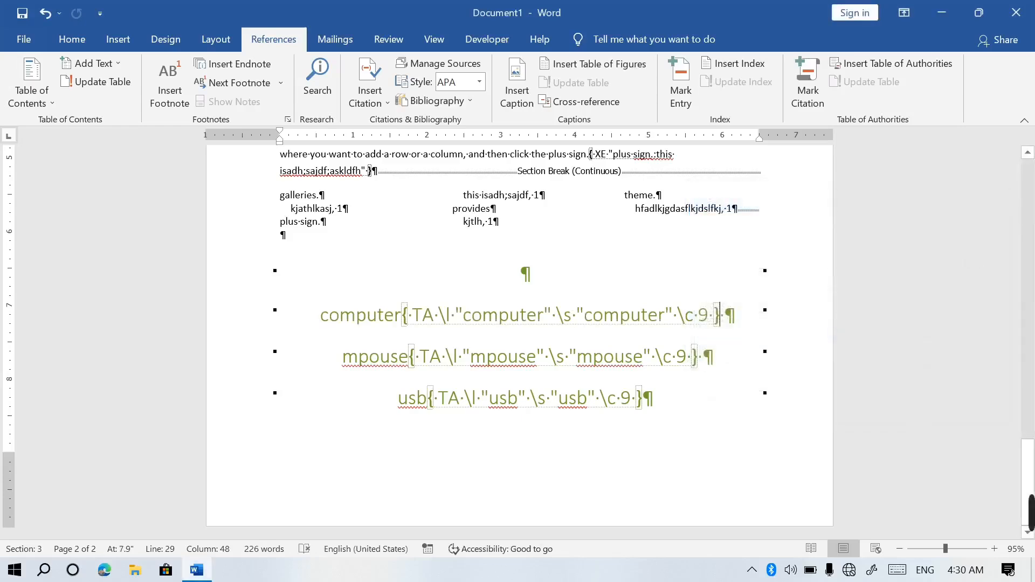
# Step: Delete both existing tables of authorities from the first page
pyautogui.moveTo(1033, 487); pyautogui.dragTo(1033, 210)
pyautogui.click(411, 346)
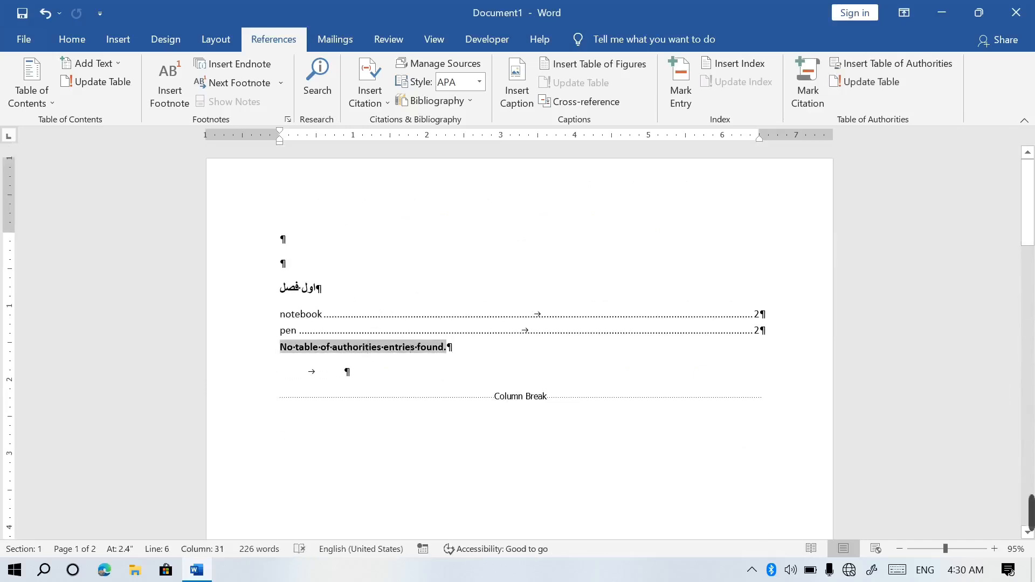
pyautogui.moveTo(279, 288); pyautogui.dragTo(377, 351)
pyautogui.press('Delete')
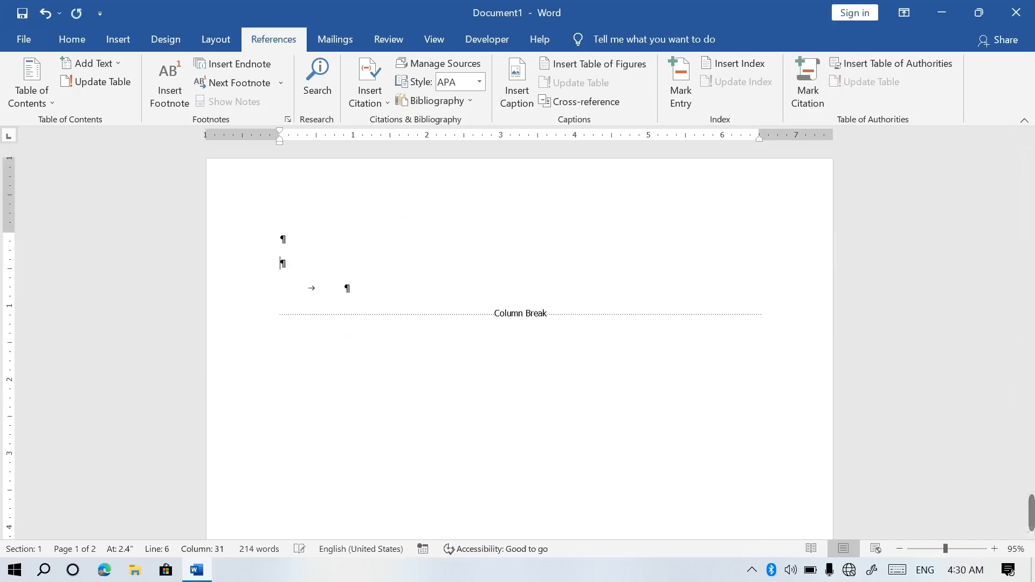
# Step: Insert a new table of authorities for the "اول فصل" category at the cursor on the first page
pyautogui.click(874, 61)
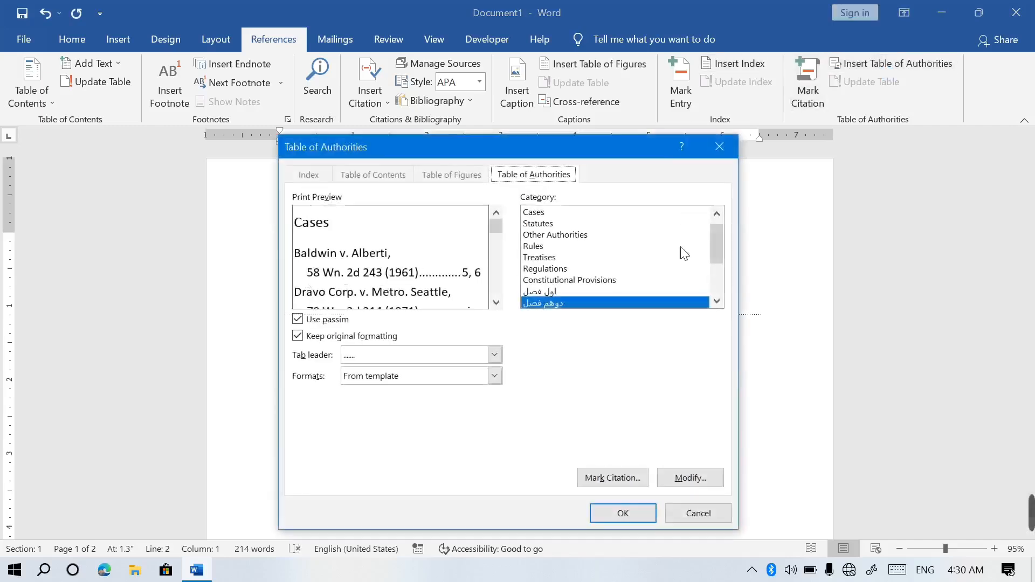
pyautogui.click(552, 289)
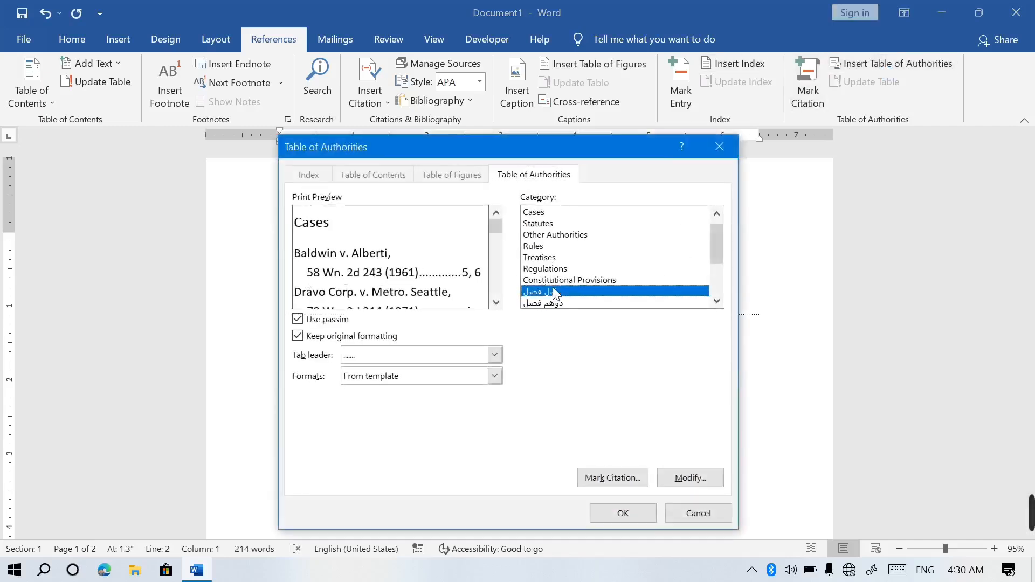
pyautogui.click(623, 514)
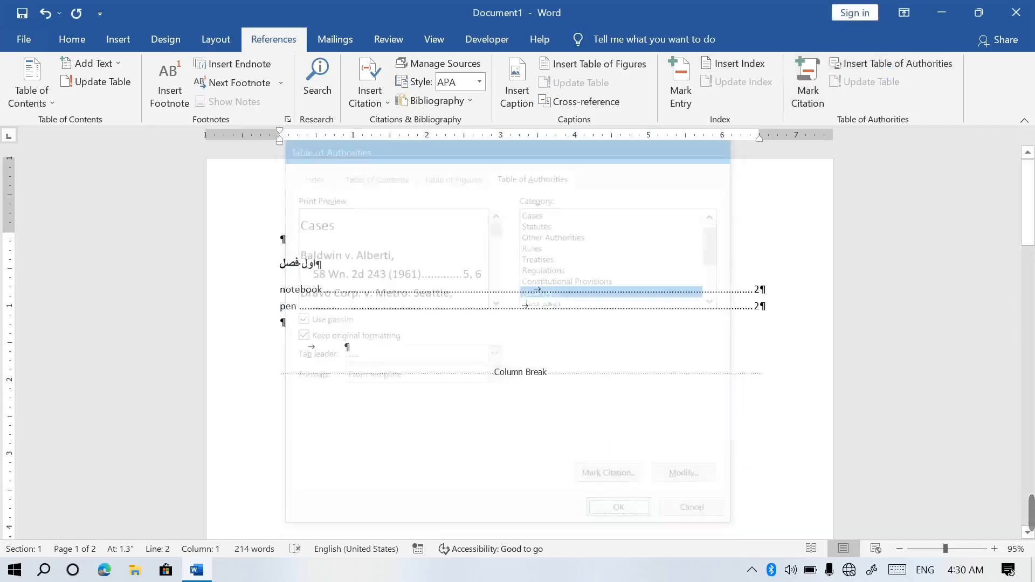
# Step: Insert a table of authorities for the "دوهم فصل" category below the "اول فصل" table and select its heading
pyautogui.click(884, 58)
pyautogui.scroll(-1, 722, 244)
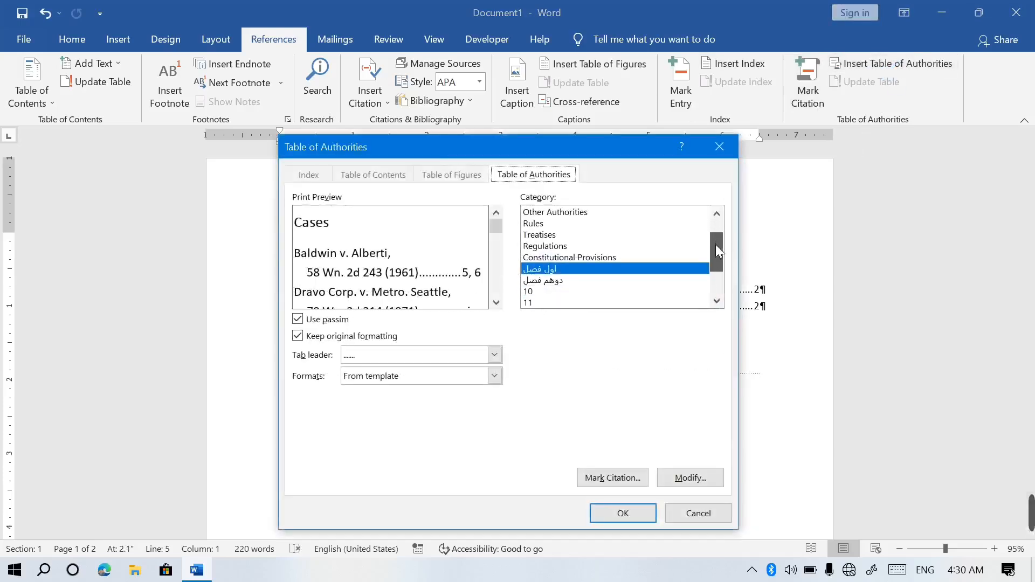
pyautogui.click(589, 280)
pyautogui.click(615, 512)
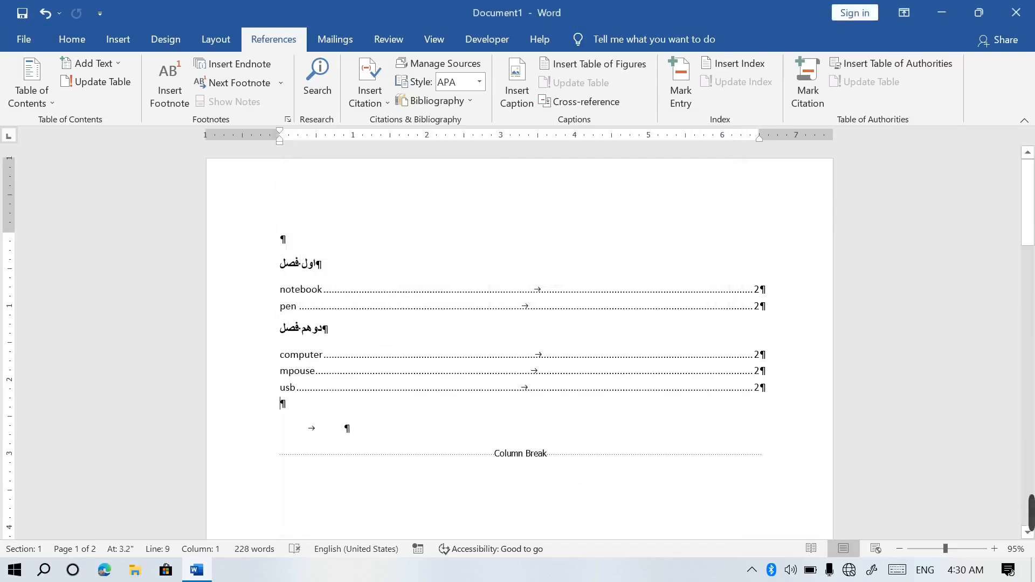
pyautogui.moveTo(279, 328); pyautogui.dragTo(334, 329)
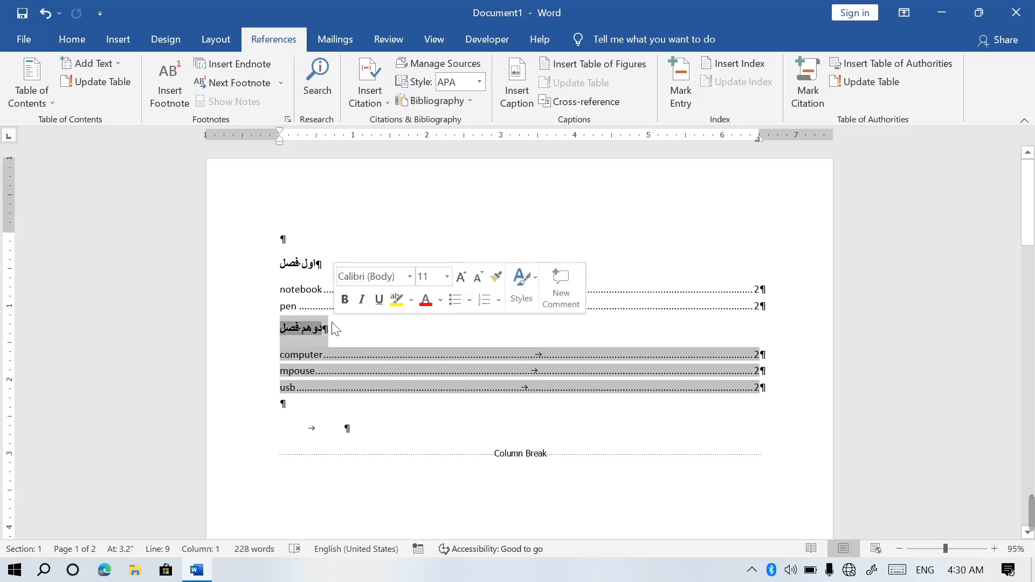
# Step: Center the "دوهم فصل" and "اول فصل" headings above their tables of authorities
pyautogui.click(75, 40)
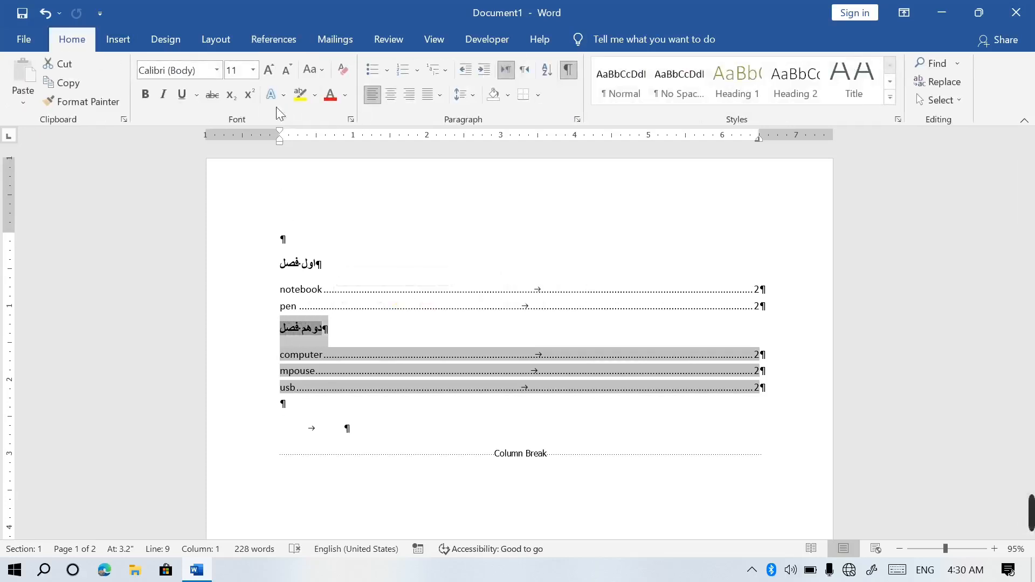
pyautogui.click(392, 93)
pyautogui.moveTo(281, 265); pyautogui.dragTo(282, 249)
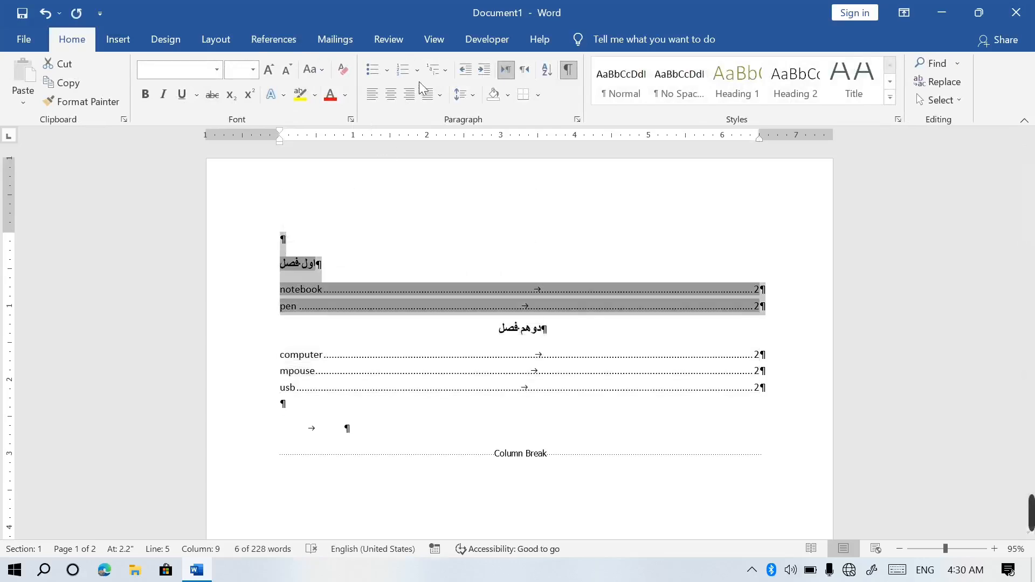
pyautogui.click(392, 93)
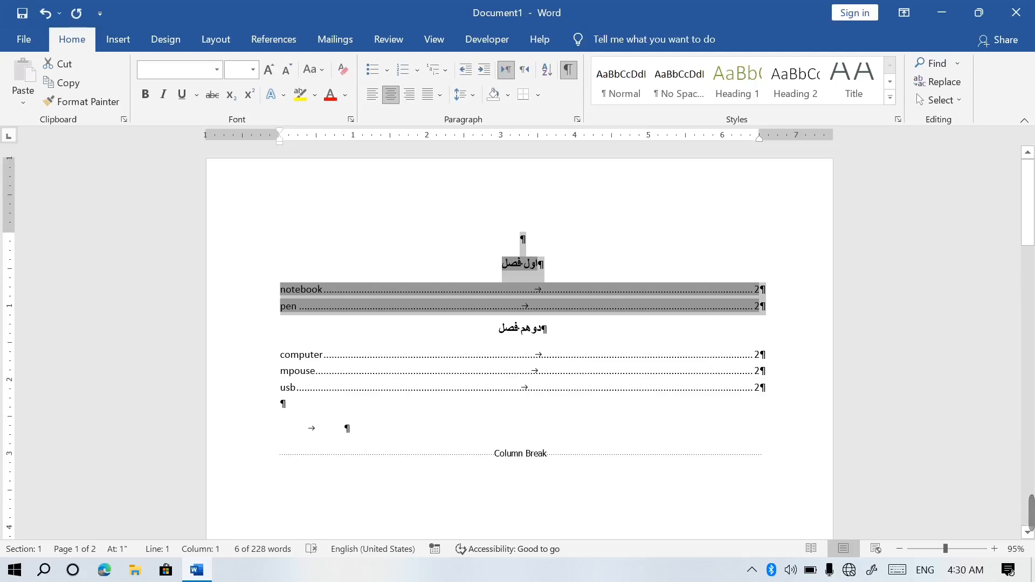
pyautogui.click(754, 371)
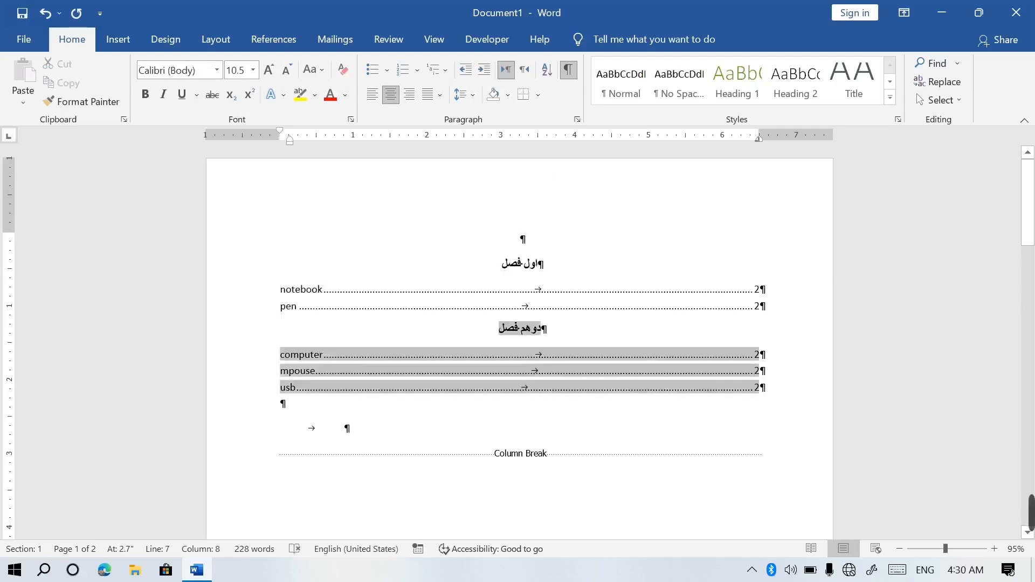
# Step: Hide the paragraph and formatting marks and deselect the tables of authorities
pyautogui.click(568, 69)
pyautogui.click(550, 431)
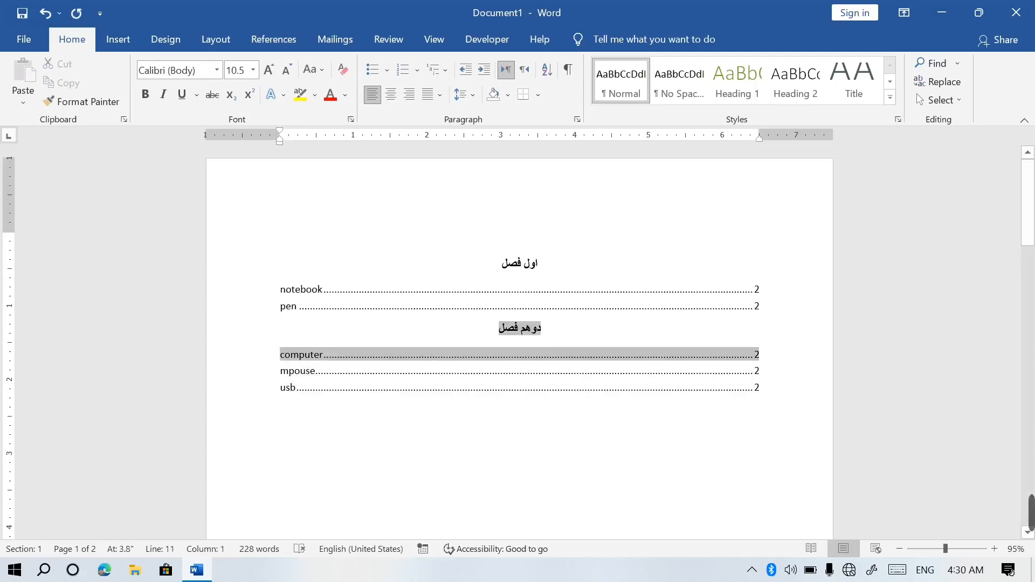
pyautogui.click(172, 51)
pyautogui.click(281, 42)
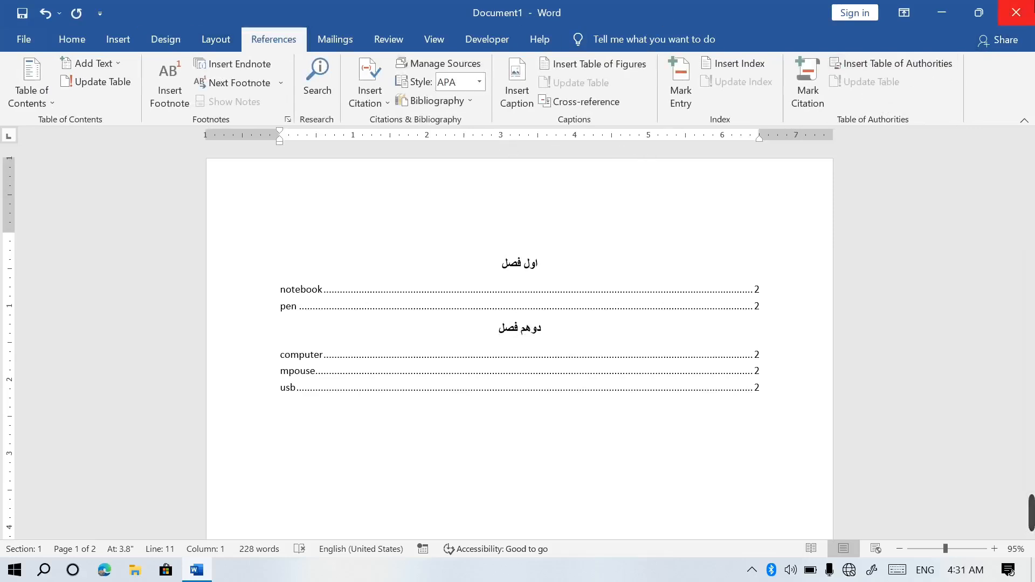
# Step: Close the document without saving the changes
pyautogui.click(1016, 12)
pyautogui.click(520, 327)
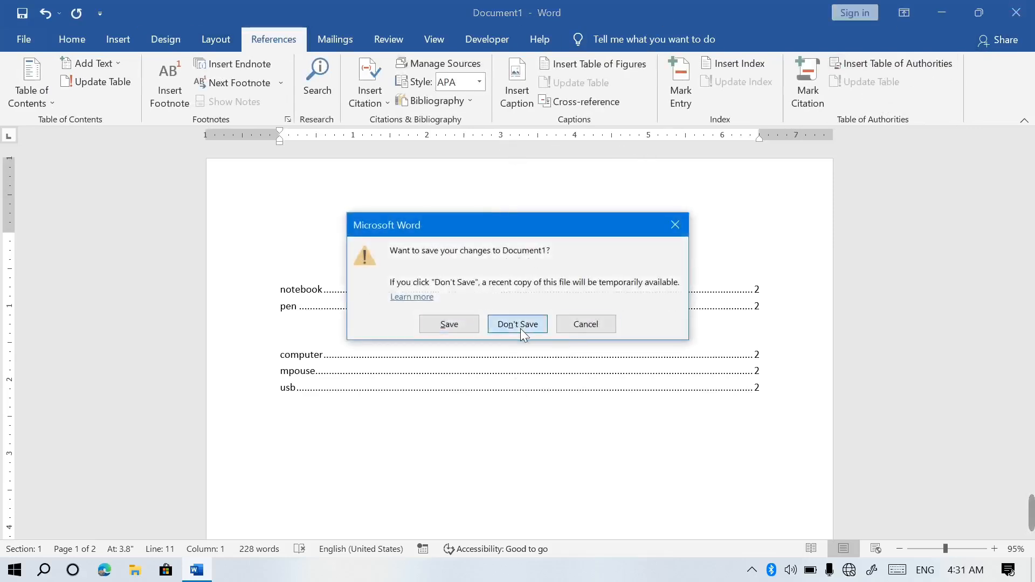